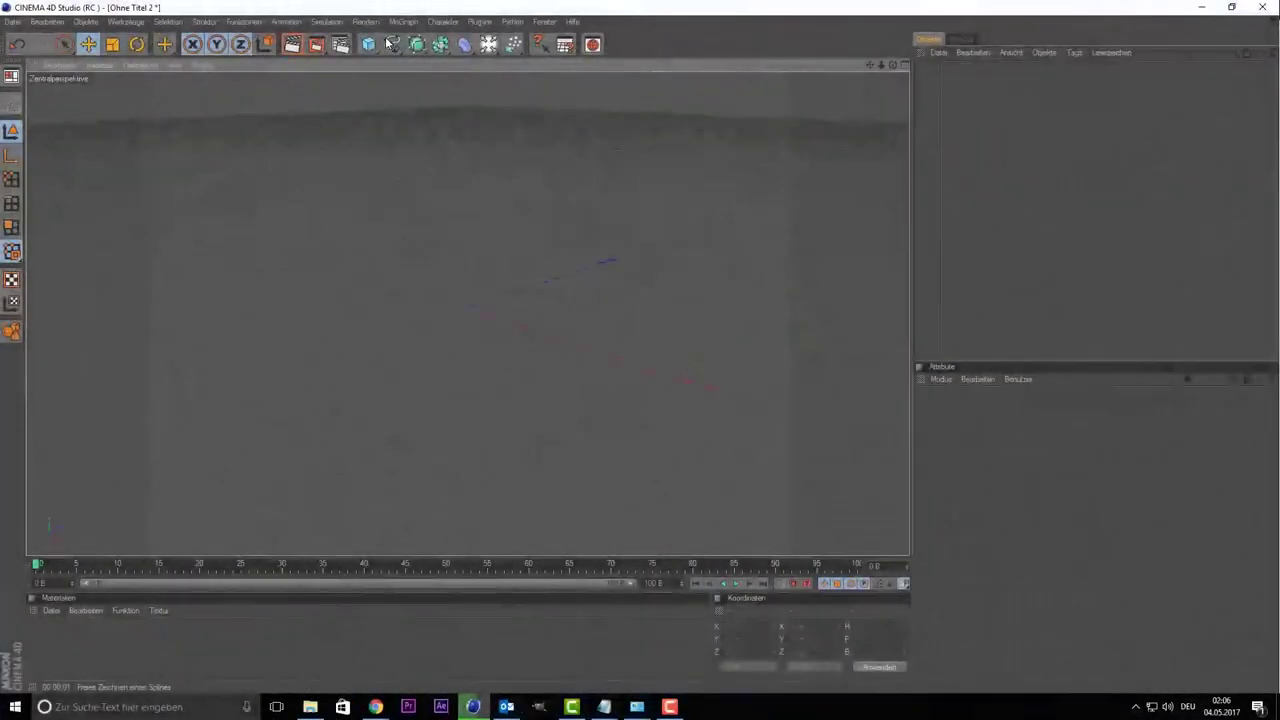
# - Add a default sphere (radius 100 cm, 24 segments) to the scene
pyautogui.click(372, 46)
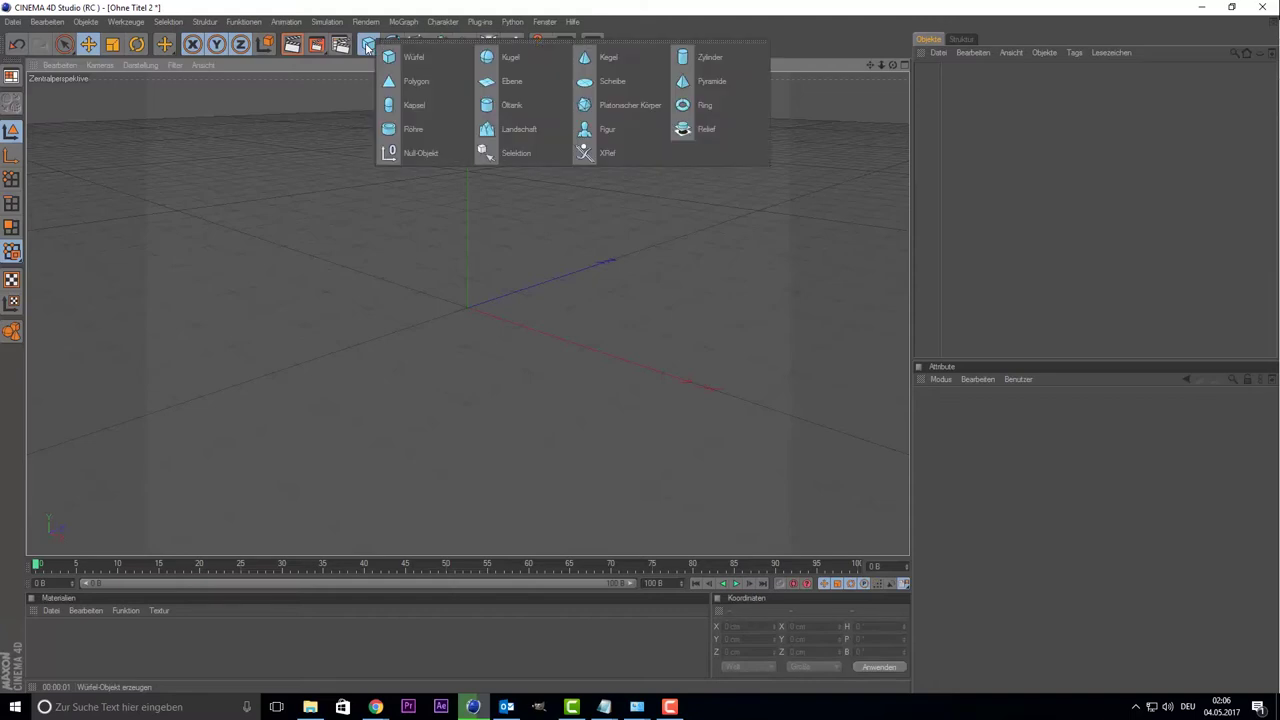
pyautogui.click(545, 52)
pyautogui.click(635, 293)
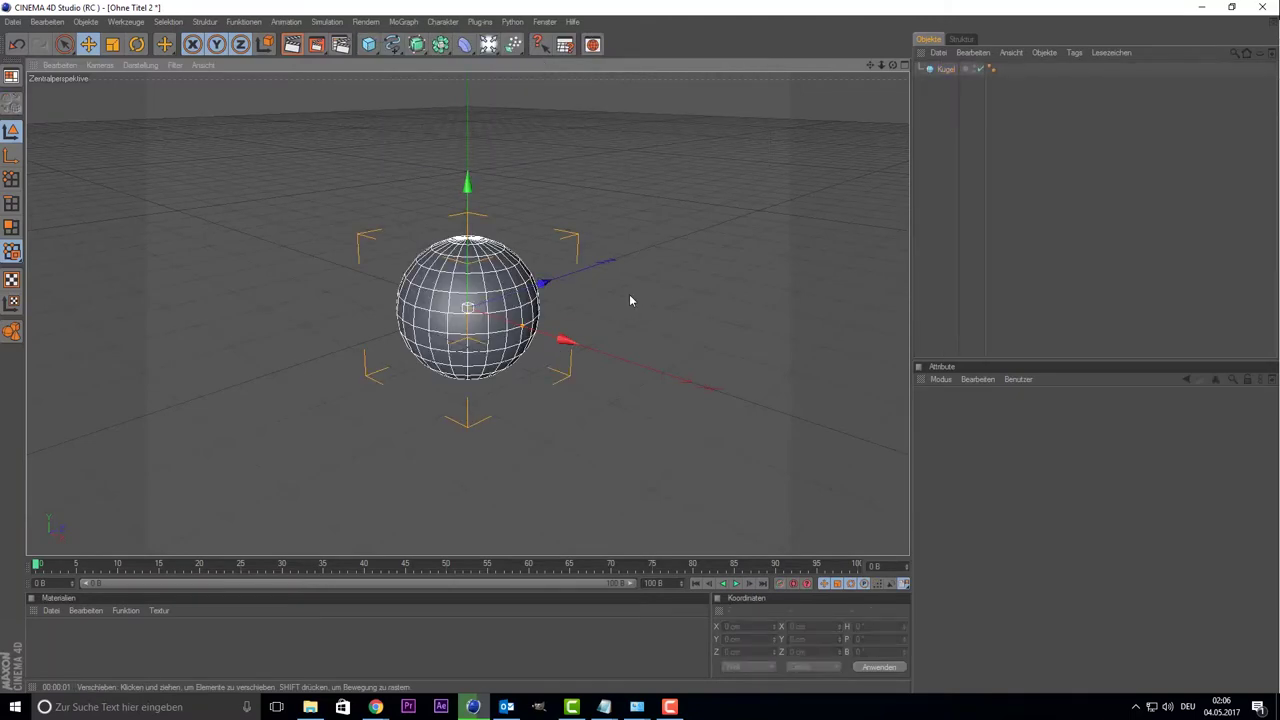
pyautogui.click(482, 328)
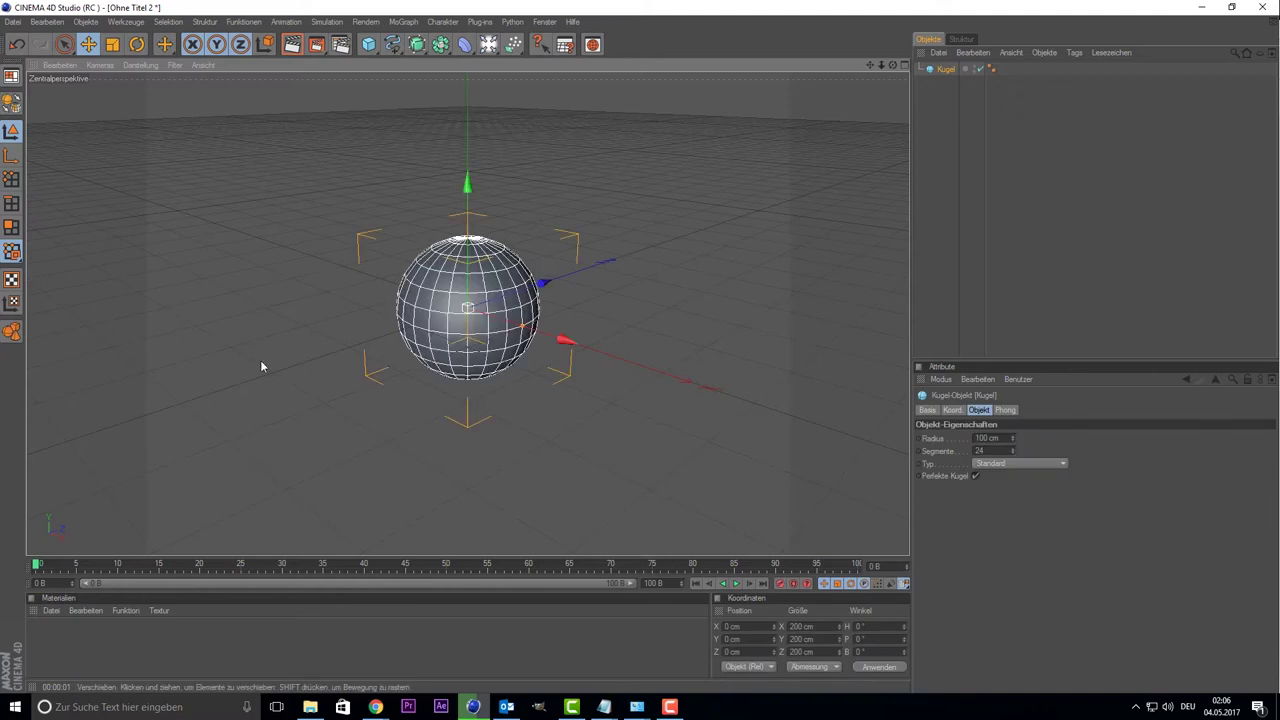
pyautogui.click(590, 282)
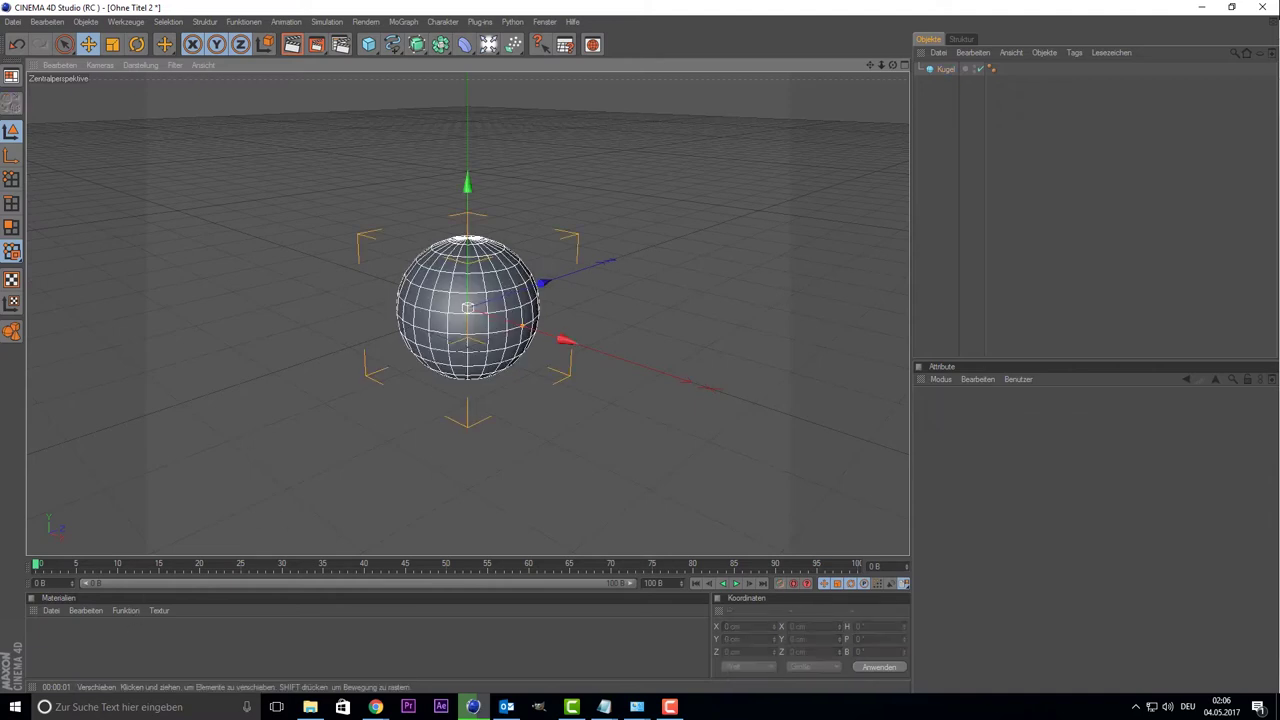
# - Create a new default material named Mat and apply it to the sphere
pyautogui.click(93, 655)
pyautogui.doubleClick(72, 655)
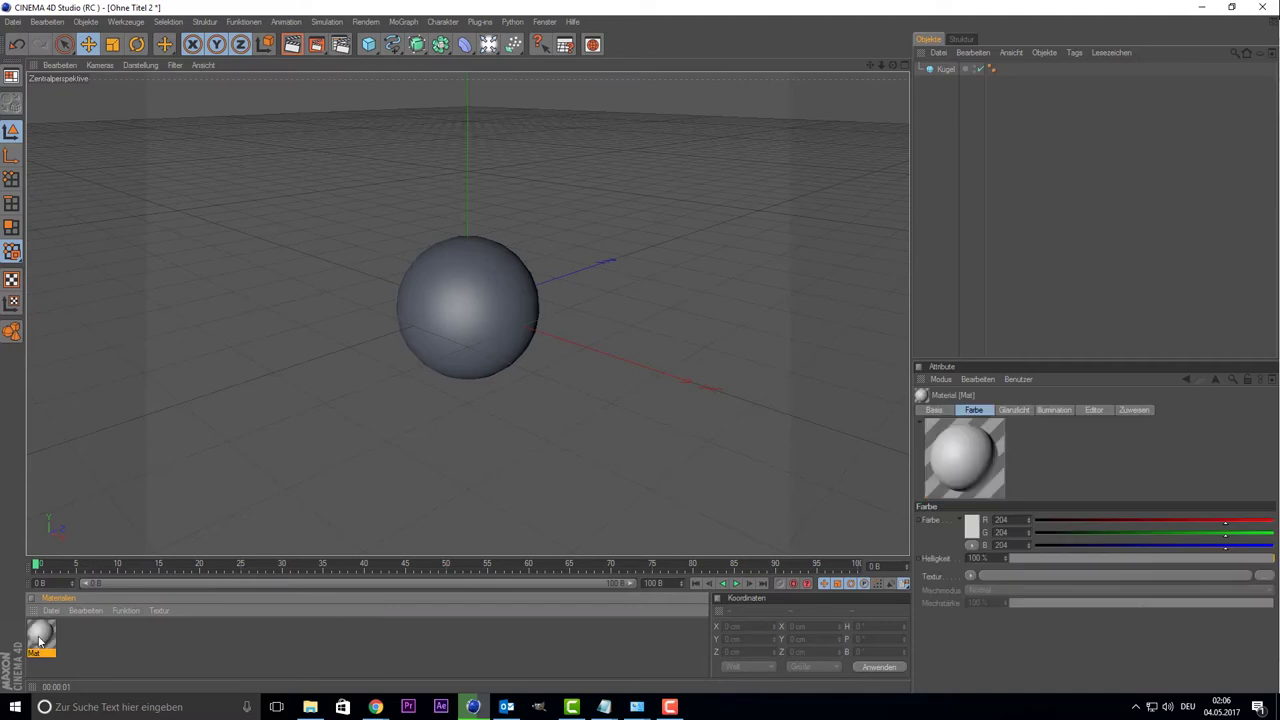
pyautogui.doubleClick(40, 640)
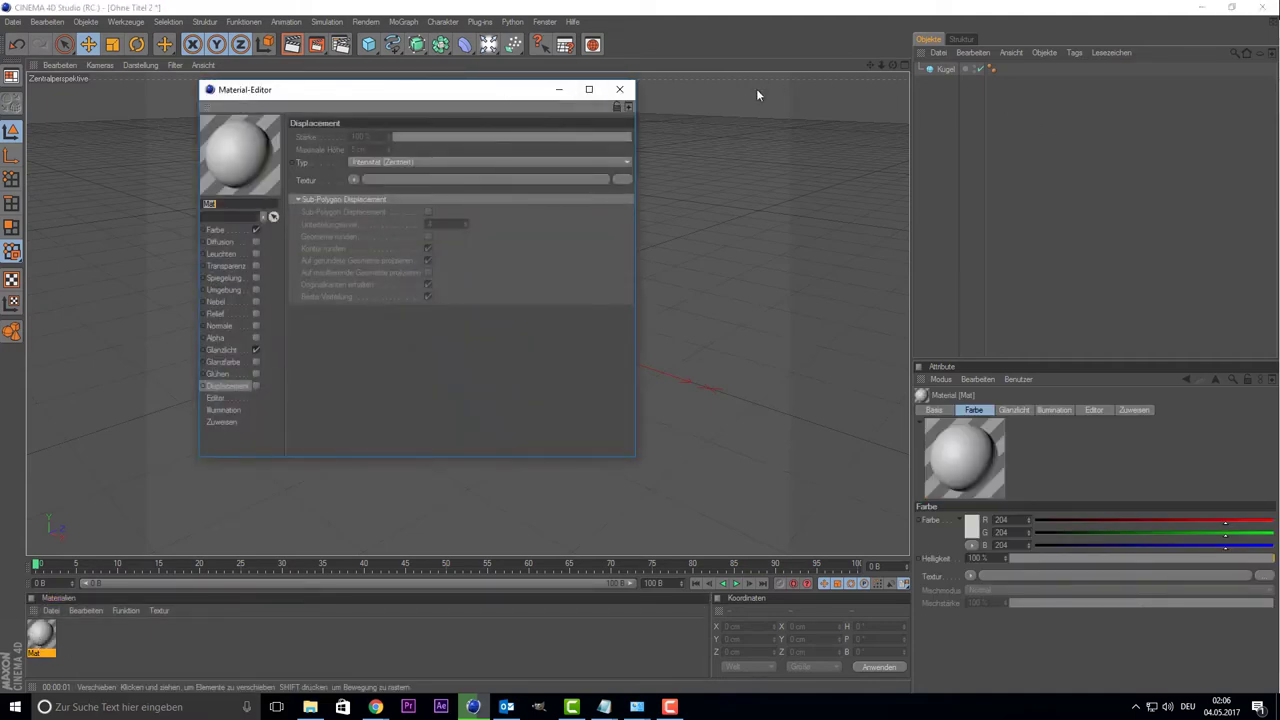
pyautogui.click(620, 90)
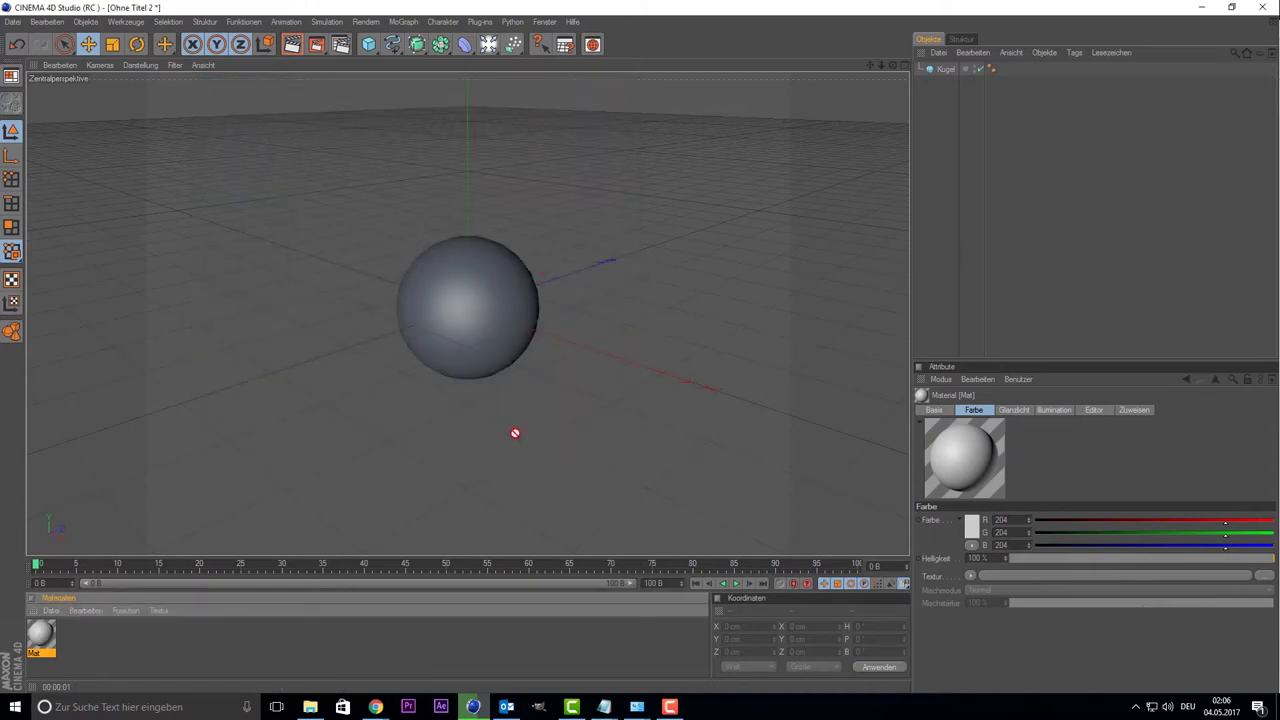
pyautogui.moveTo(35, 630); pyautogui.dragTo(466, 318)
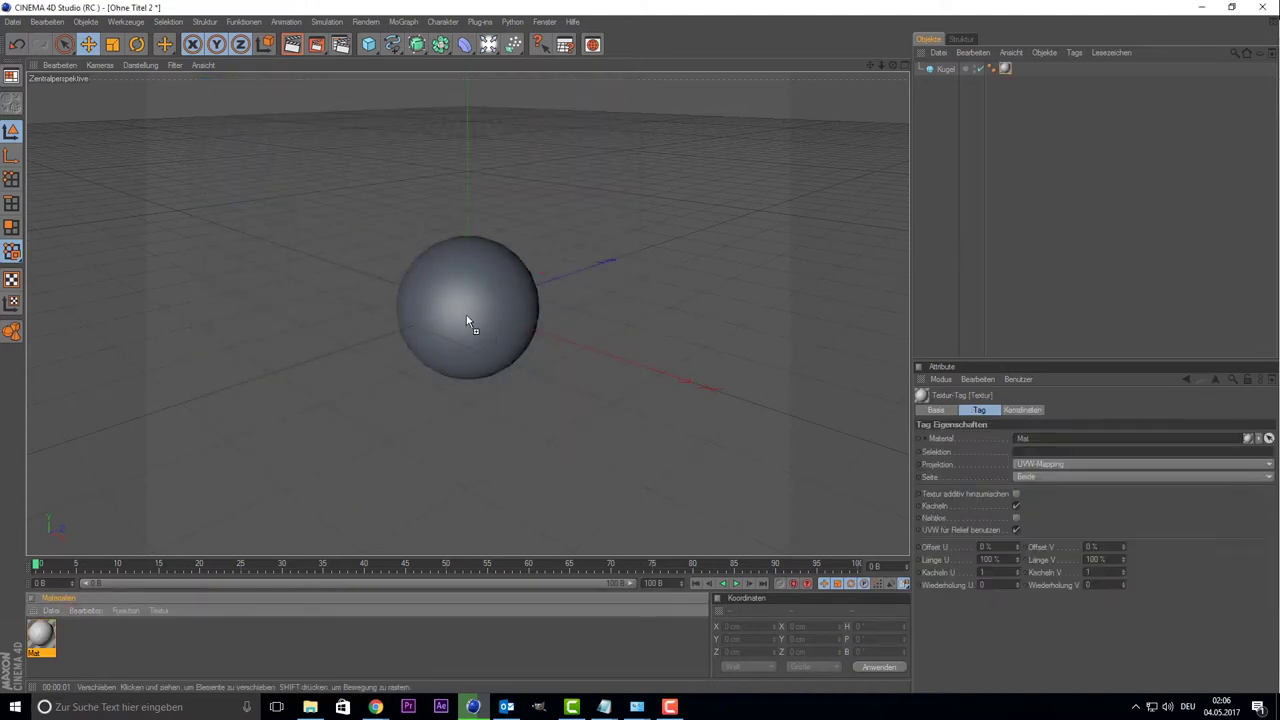
# - Use a Blistered Turbulence Noise shader as Mat's colour texture
pyautogui.doubleClick(38, 640)
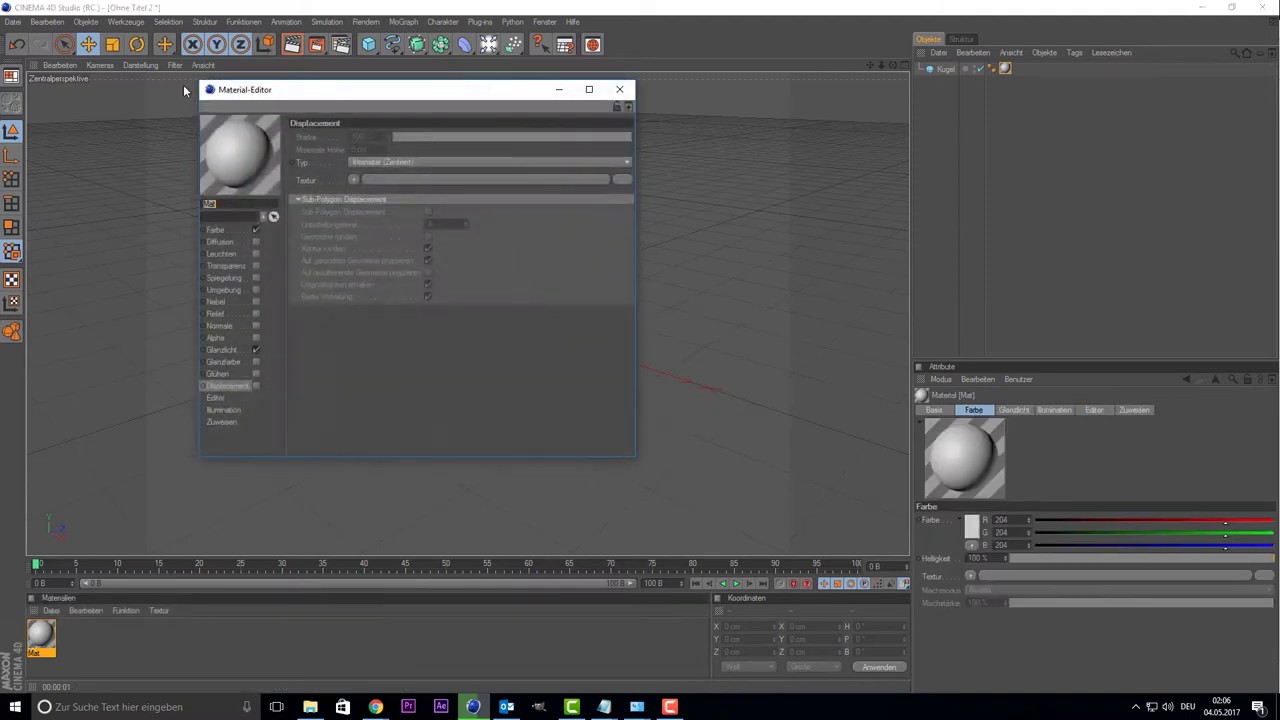
pyautogui.moveTo(282, 100); pyautogui.dragTo(668, 130)
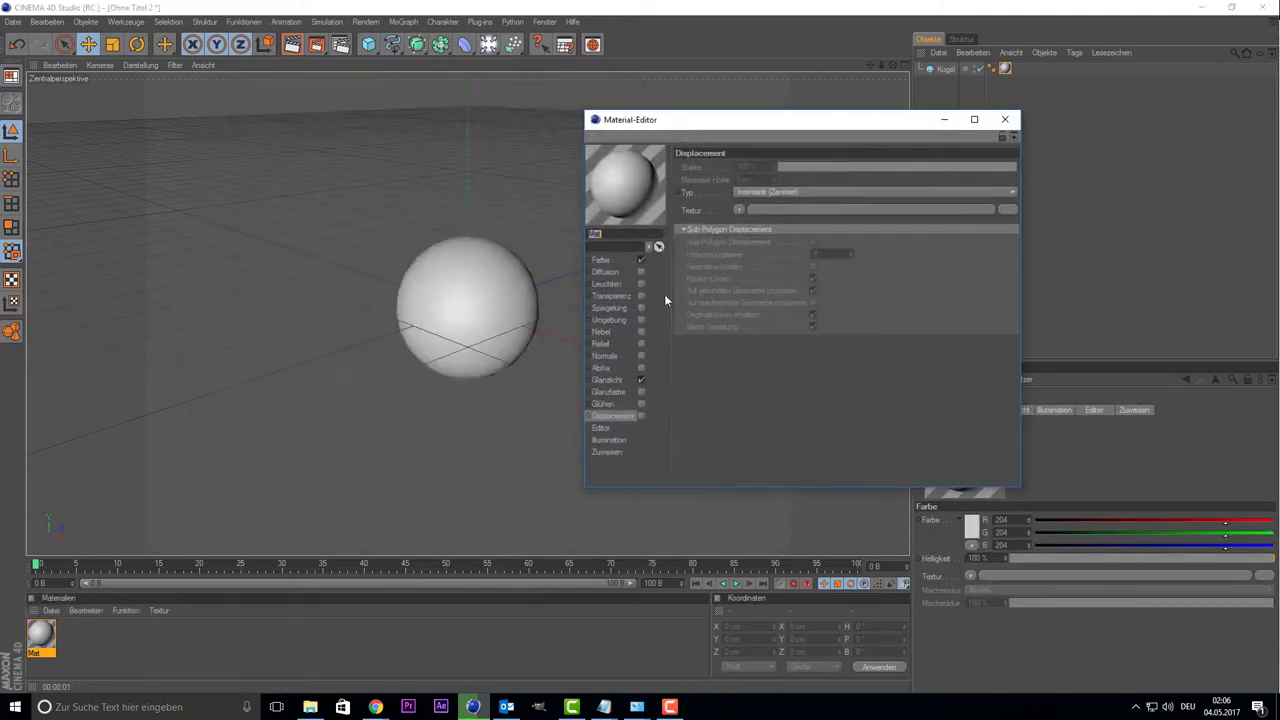
pyautogui.click(603, 260)
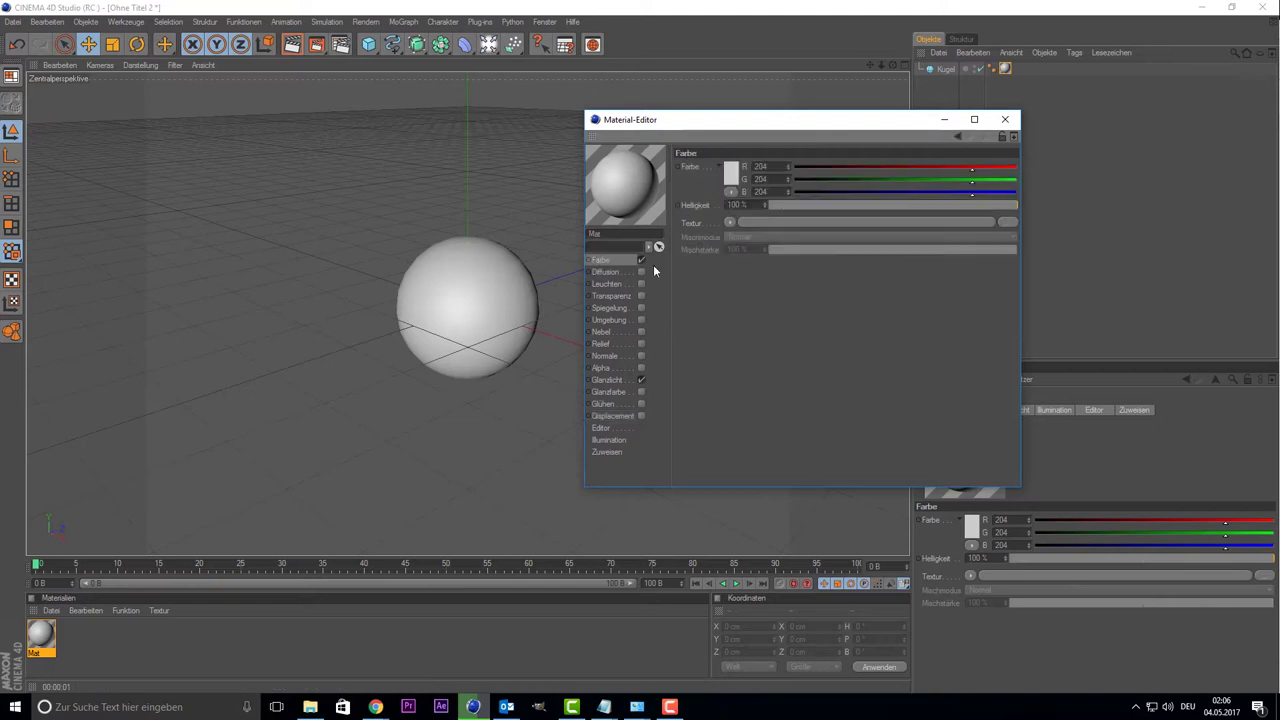
pyautogui.click(732, 221)
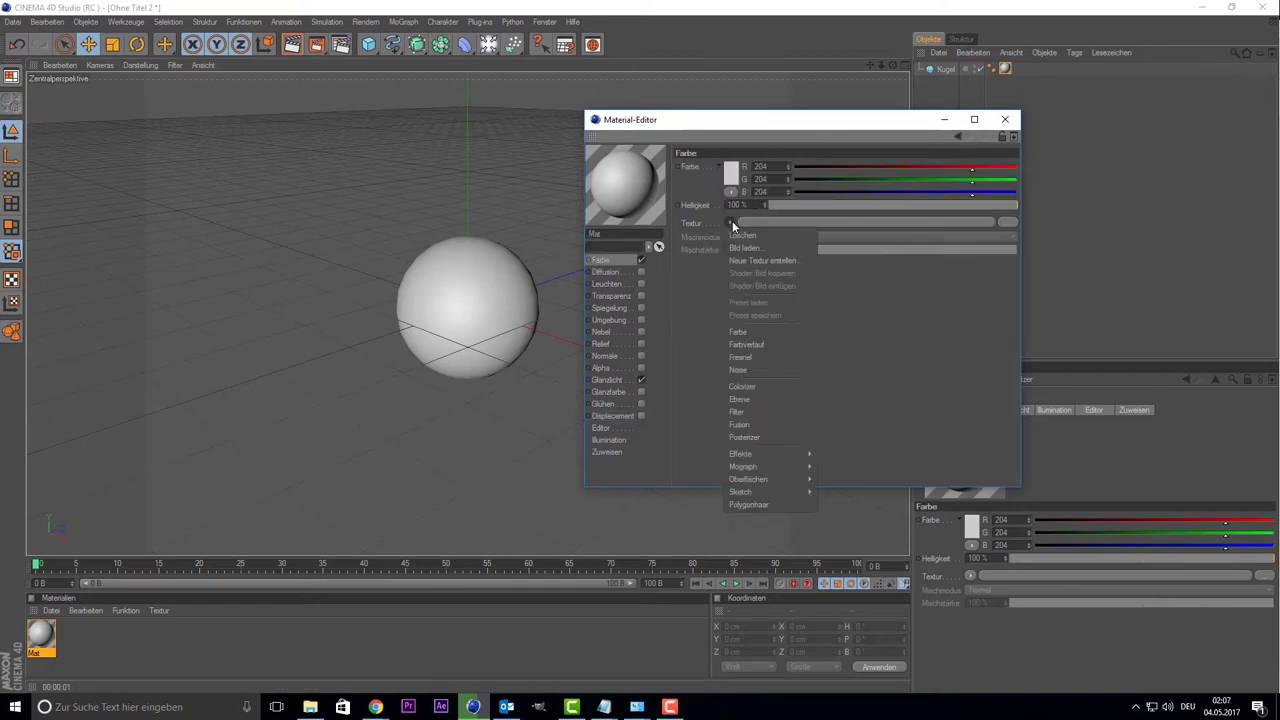
pyautogui.click(771, 371)
pyautogui.click(785, 265)
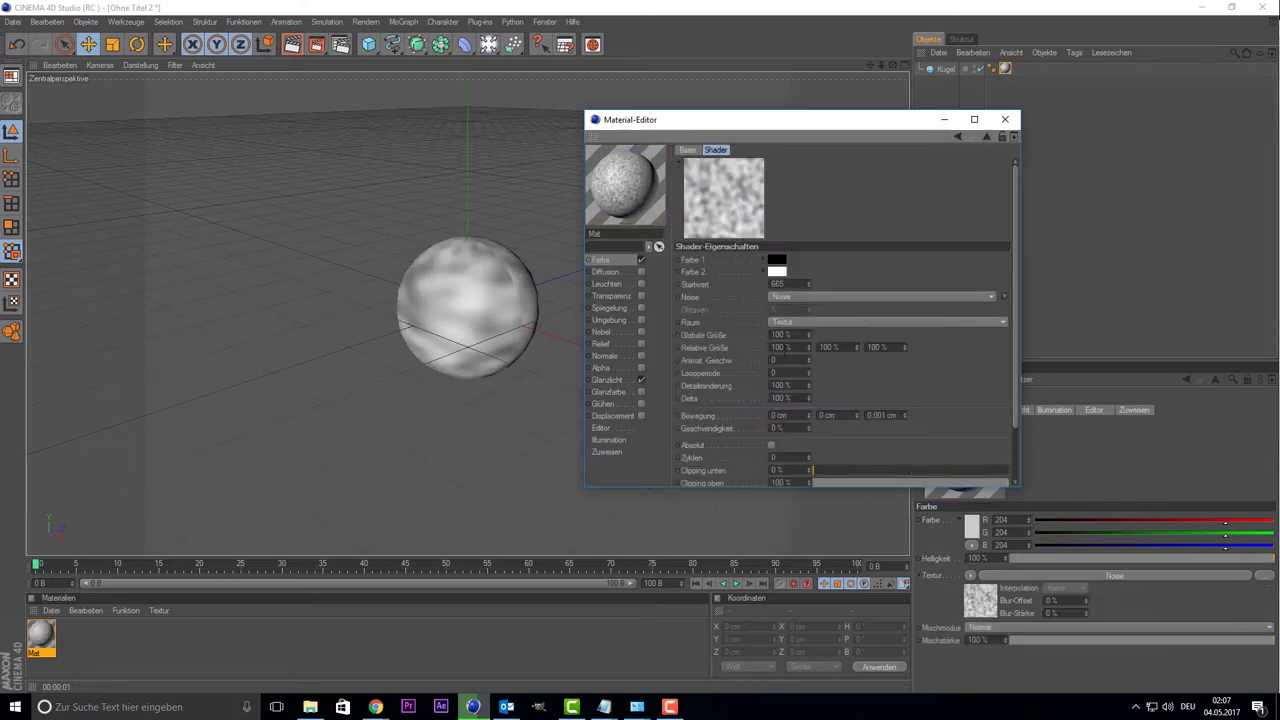
pyautogui.click(799, 299)
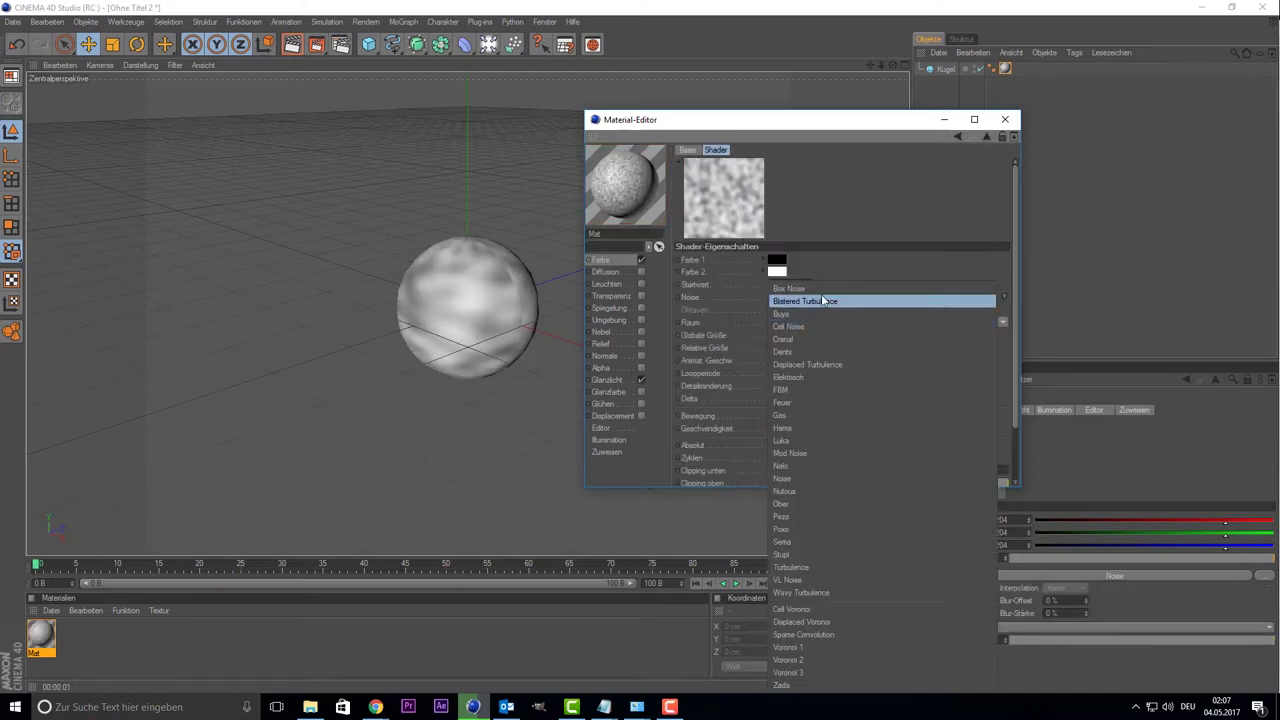
pyautogui.click(826, 277)
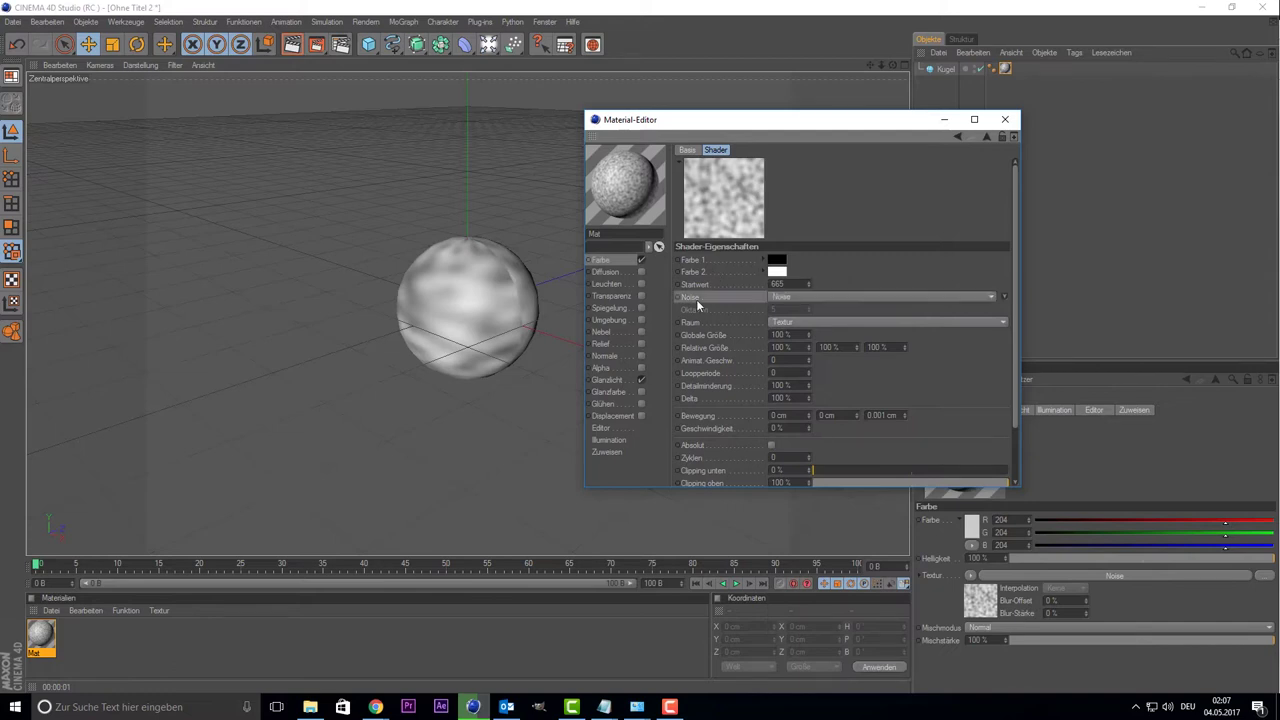
pyautogui.click(870, 297)
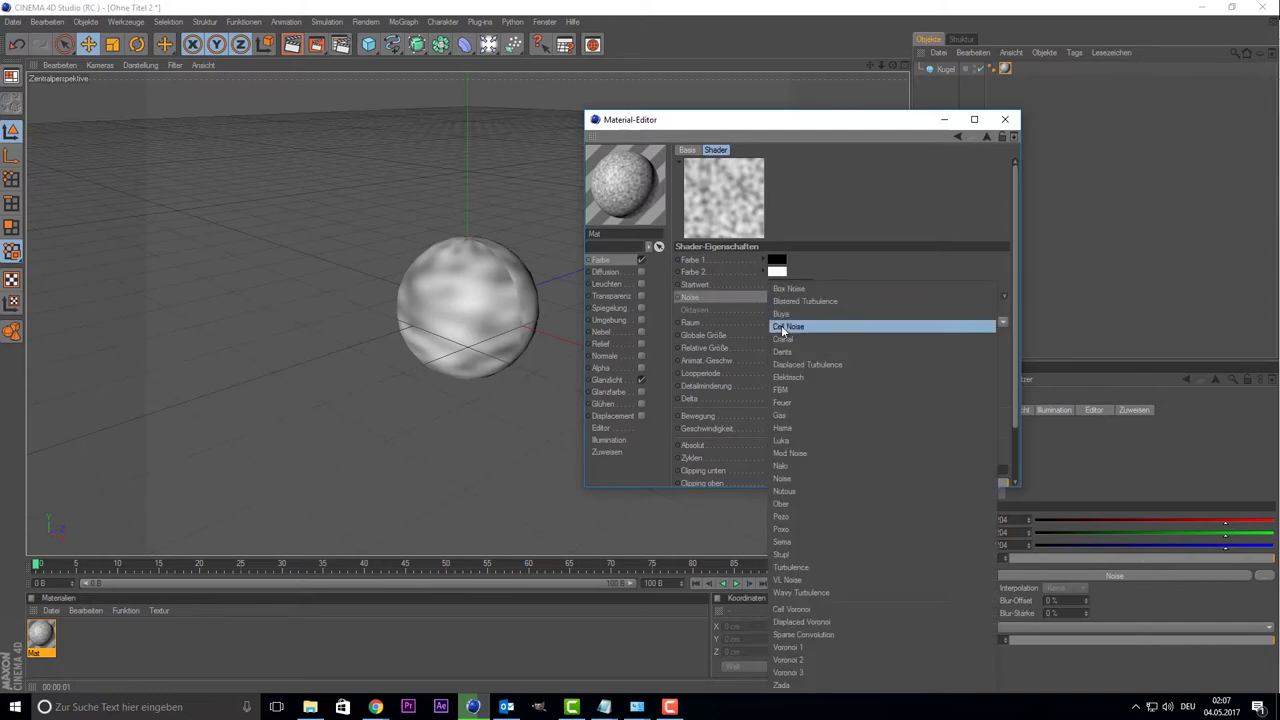
pyautogui.click(869, 301)
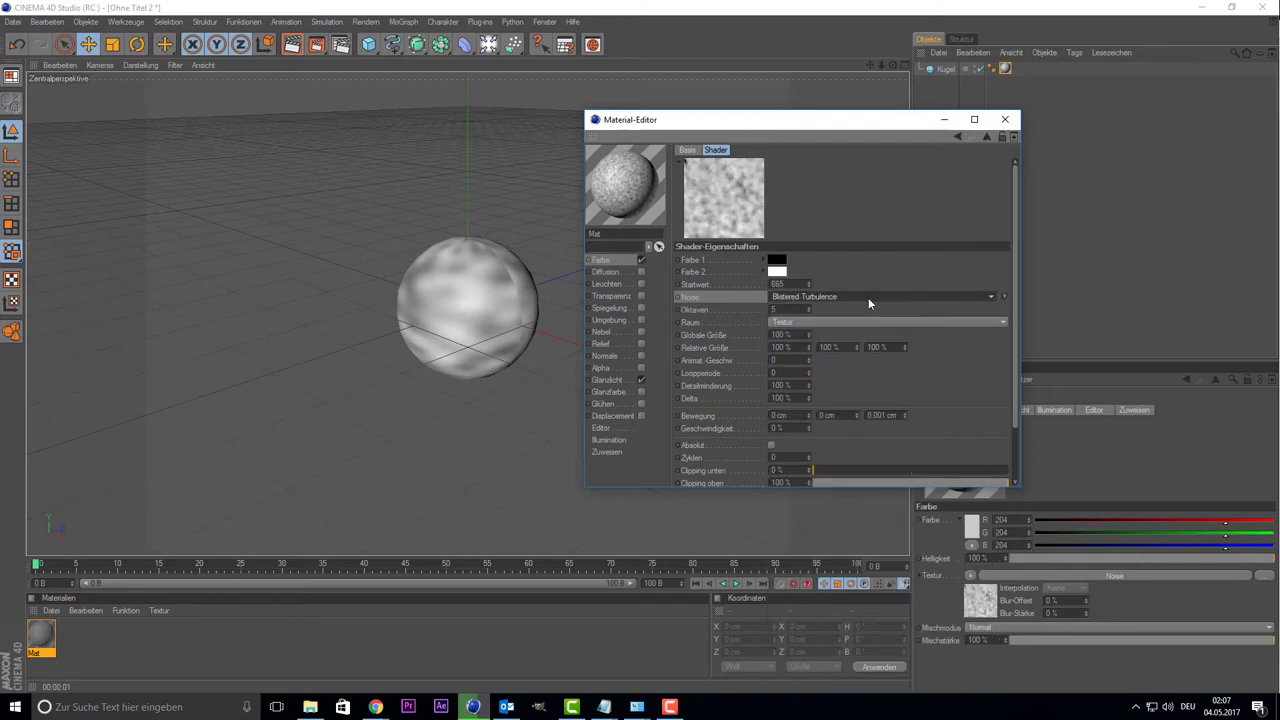
# - Set the noise's second colour to a pale yellow
pyautogui.click(778, 272)
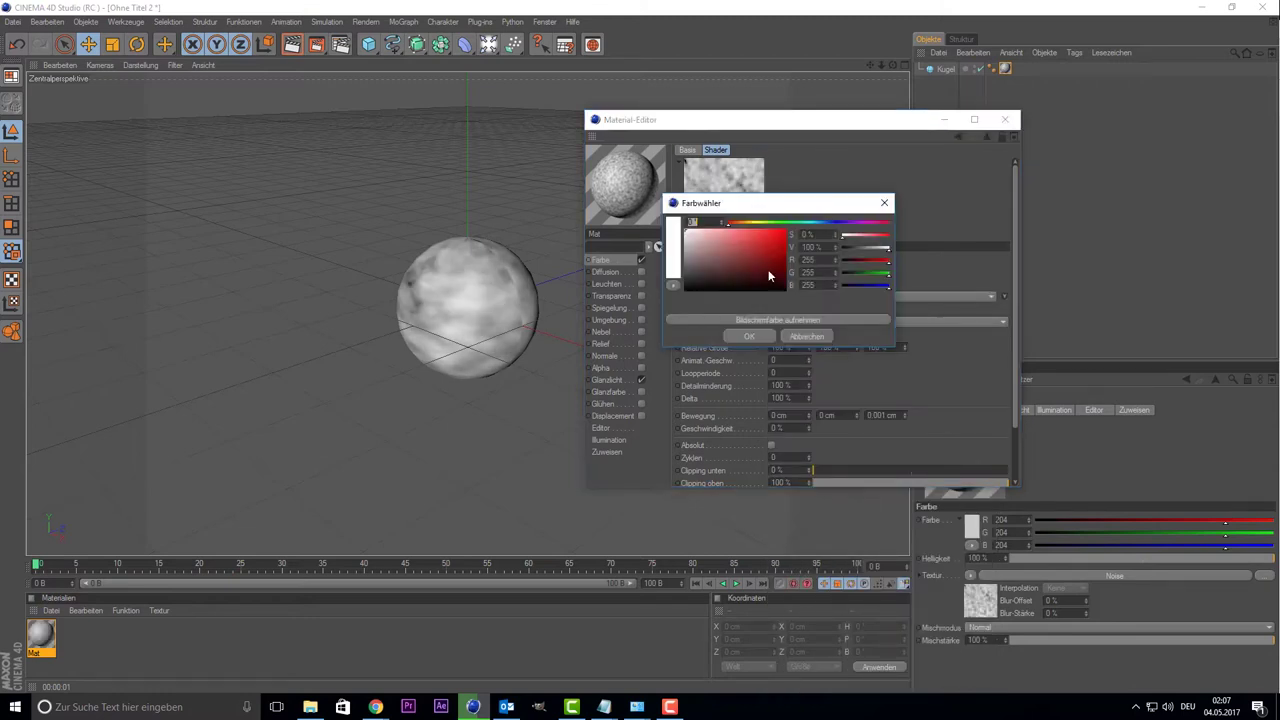
pyautogui.click(744, 226)
pyautogui.moveTo(745, 228); pyautogui.dragTo(722, 230)
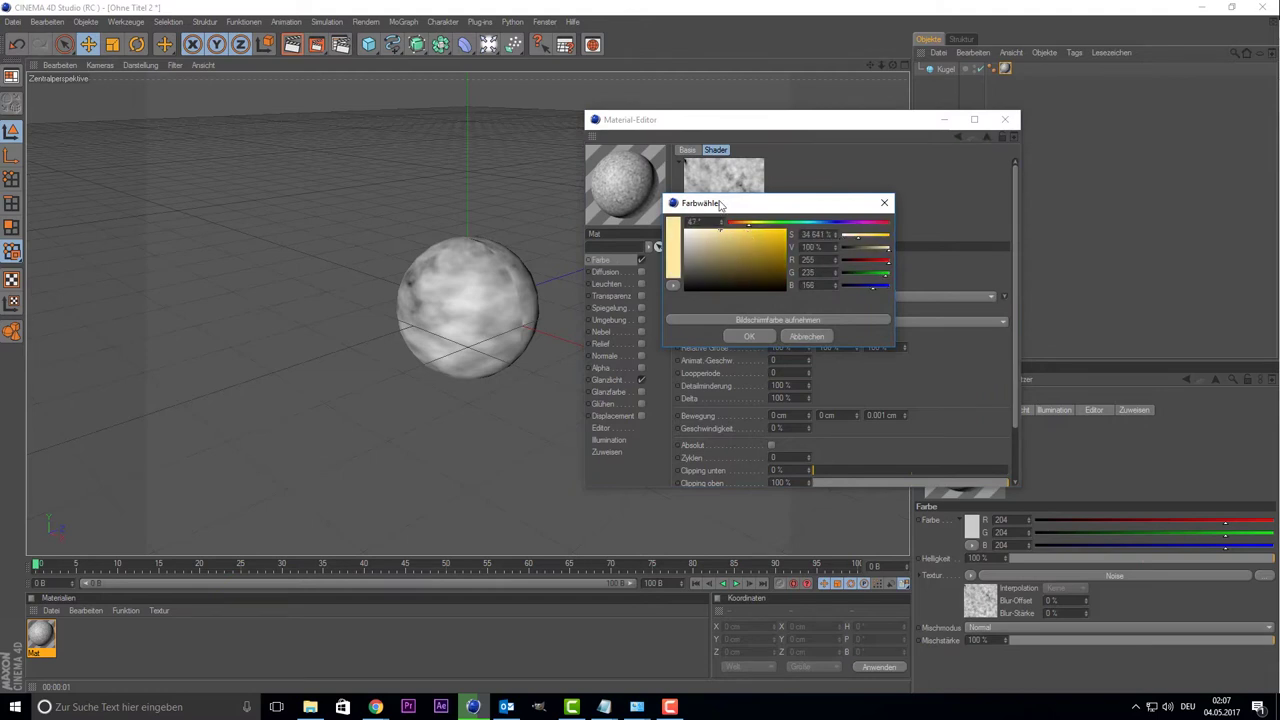
pyautogui.click(739, 338)
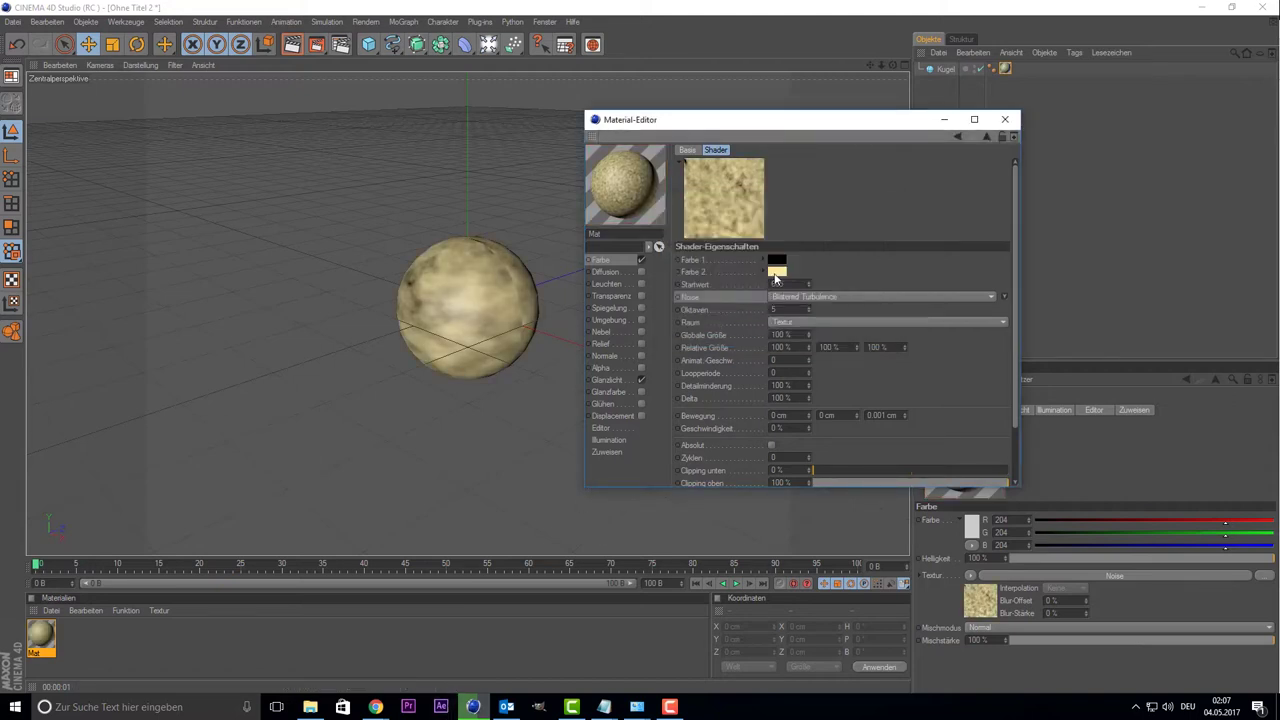
pyautogui.click(776, 273)
pyautogui.click(710, 235)
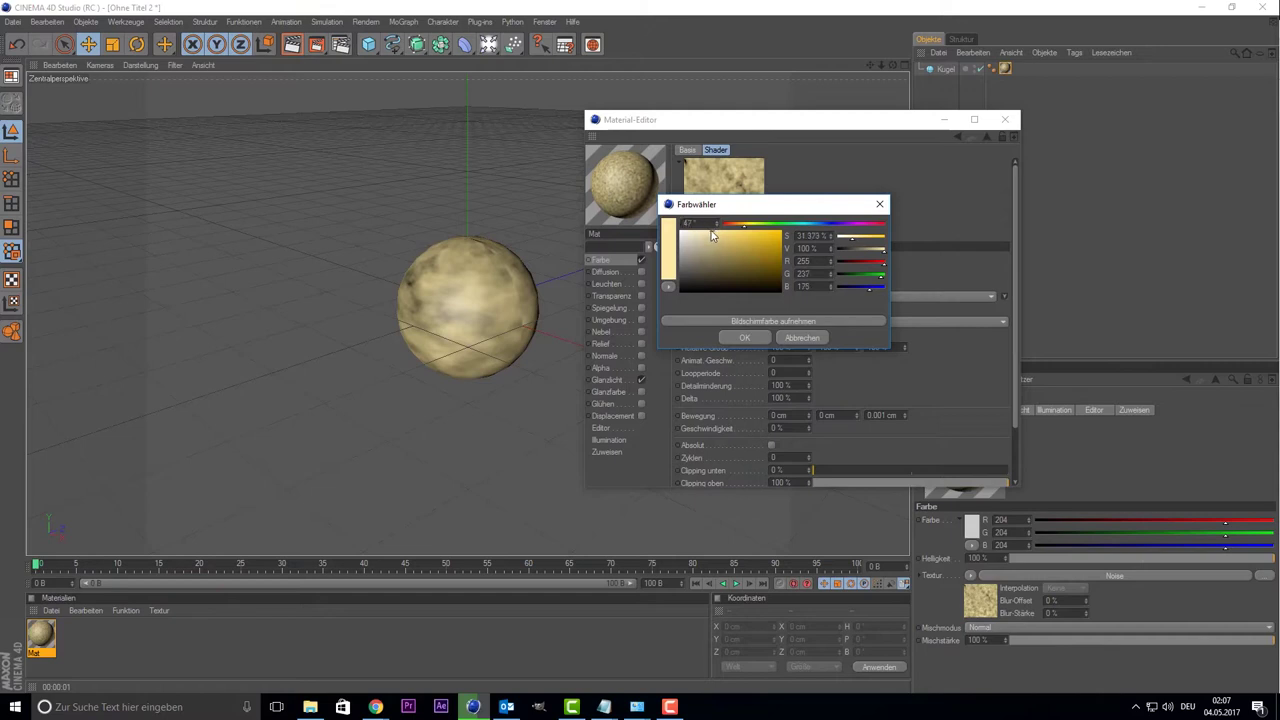
pyautogui.click(745, 339)
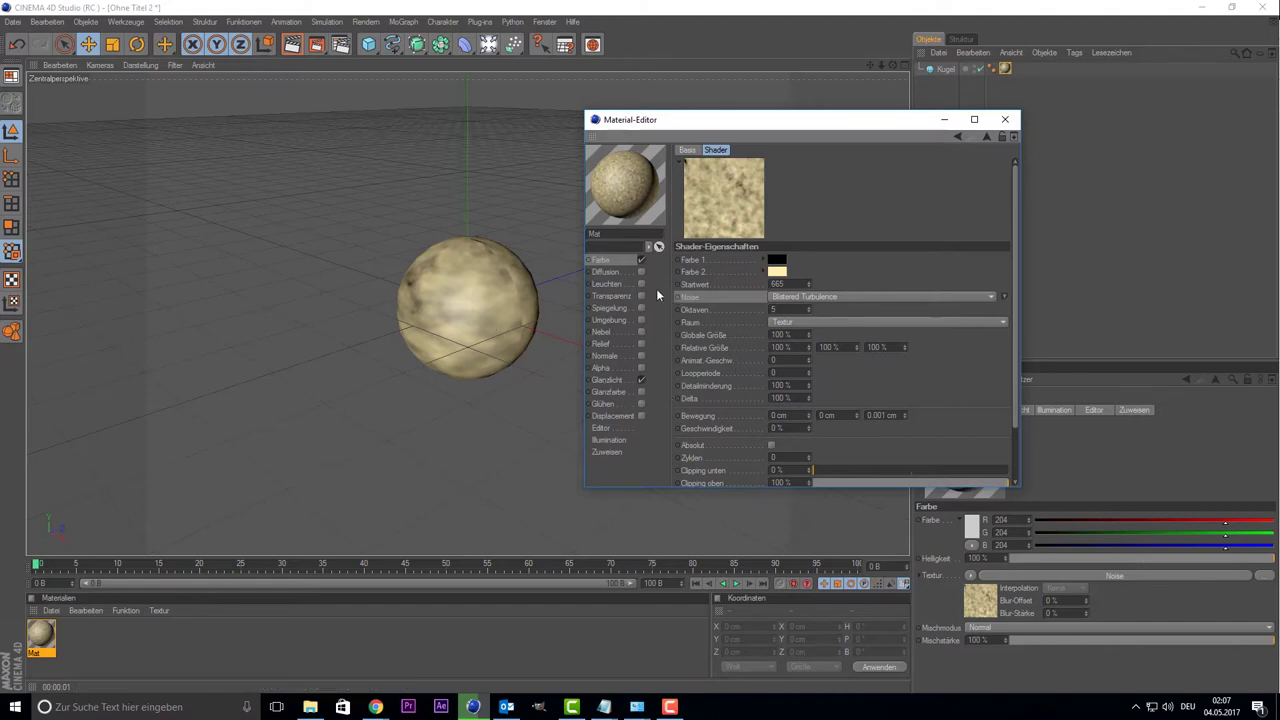
# - Enable Mat's Relief channel with a Blistered Turbulence Noise at 50 % global size
pyautogui.click(641, 344)
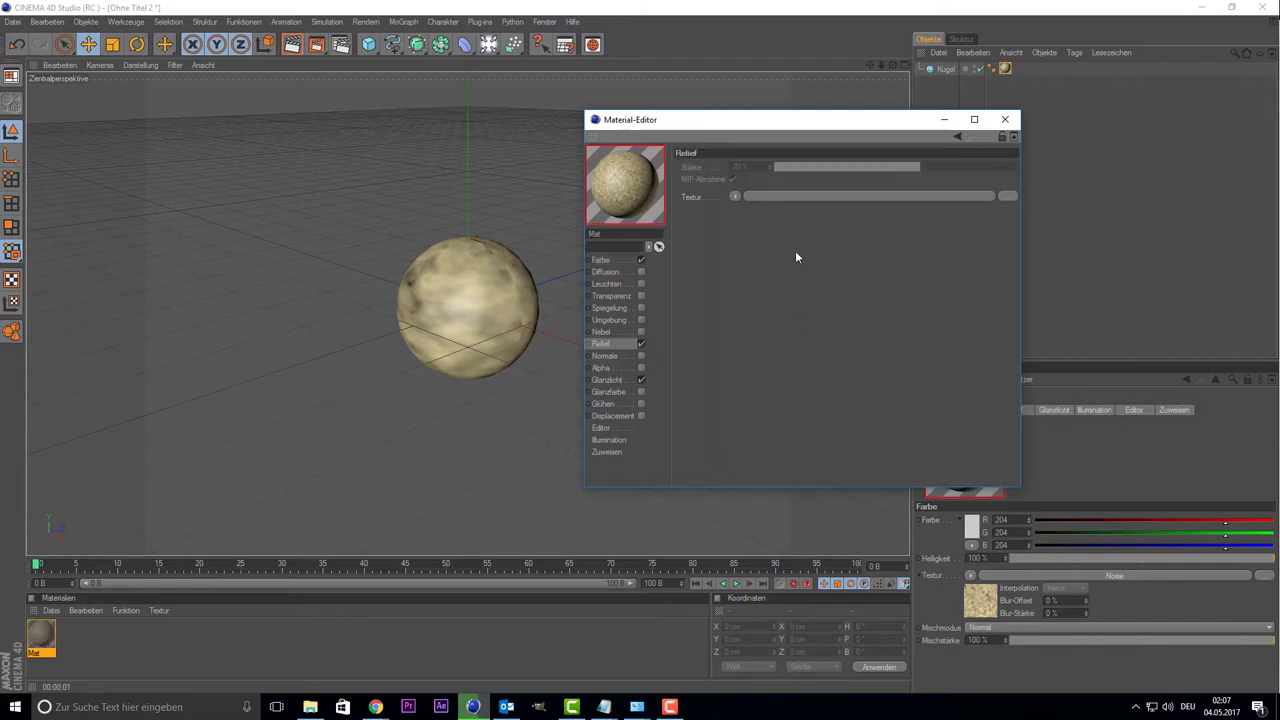
pyautogui.click(735, 196)
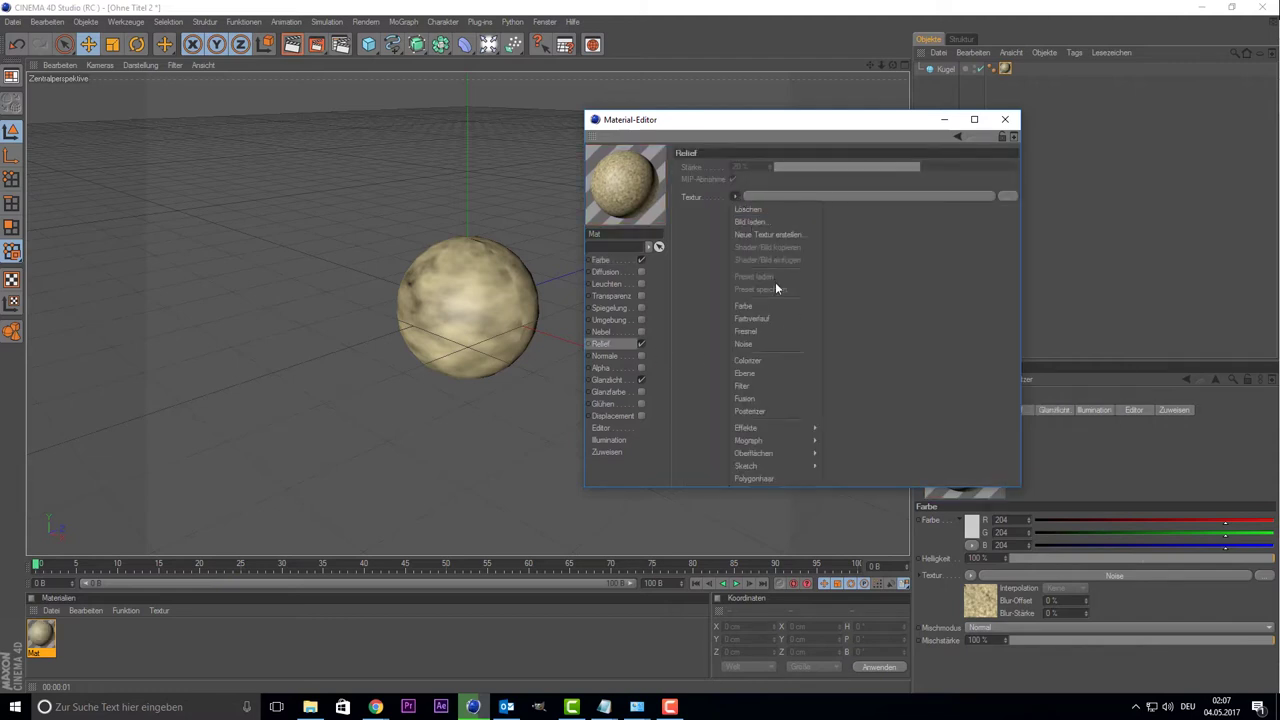
pyautogui.click(766, 343)
pyautogui.click(746, 224)
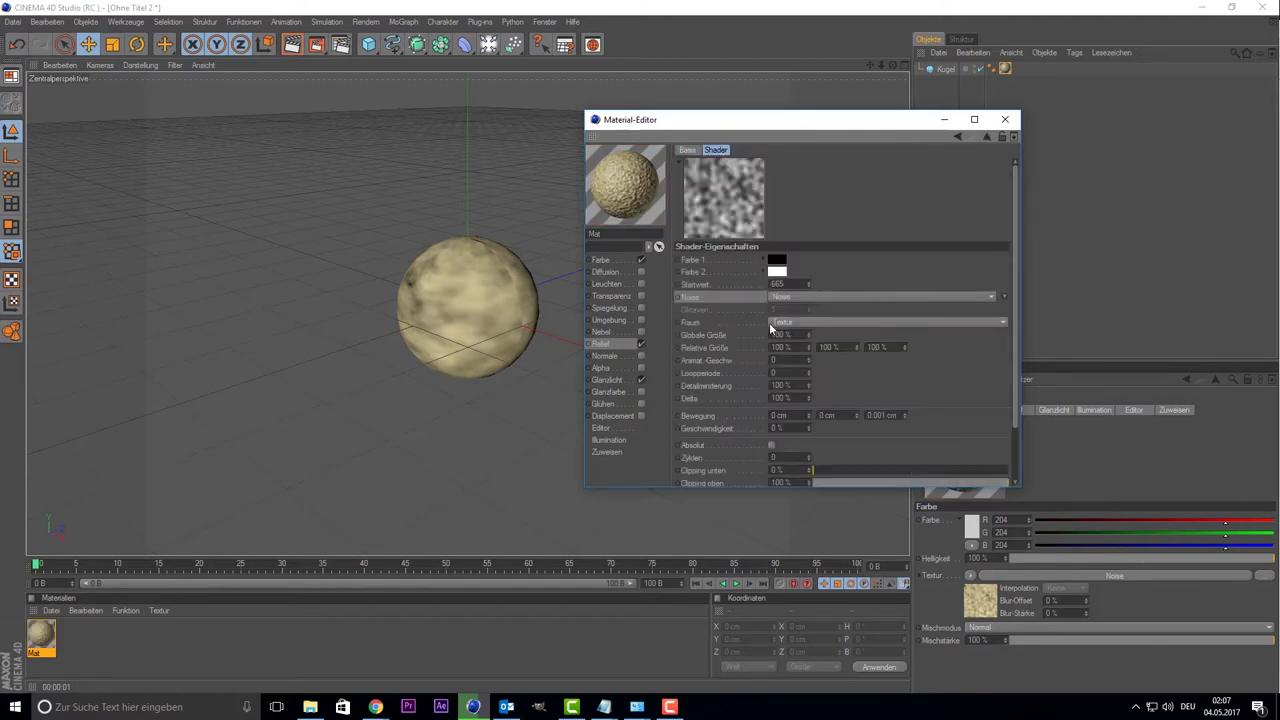
pyautogui.click(800, 294)
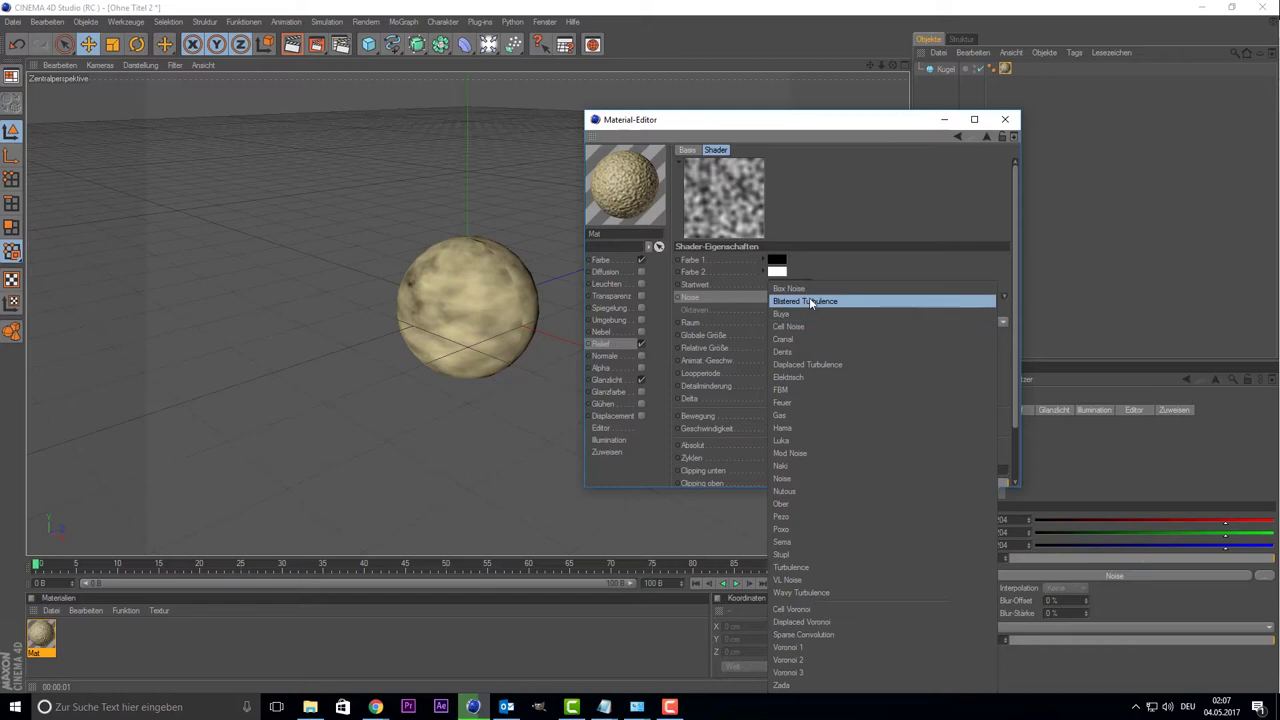
pyautogui.click(810, 302)
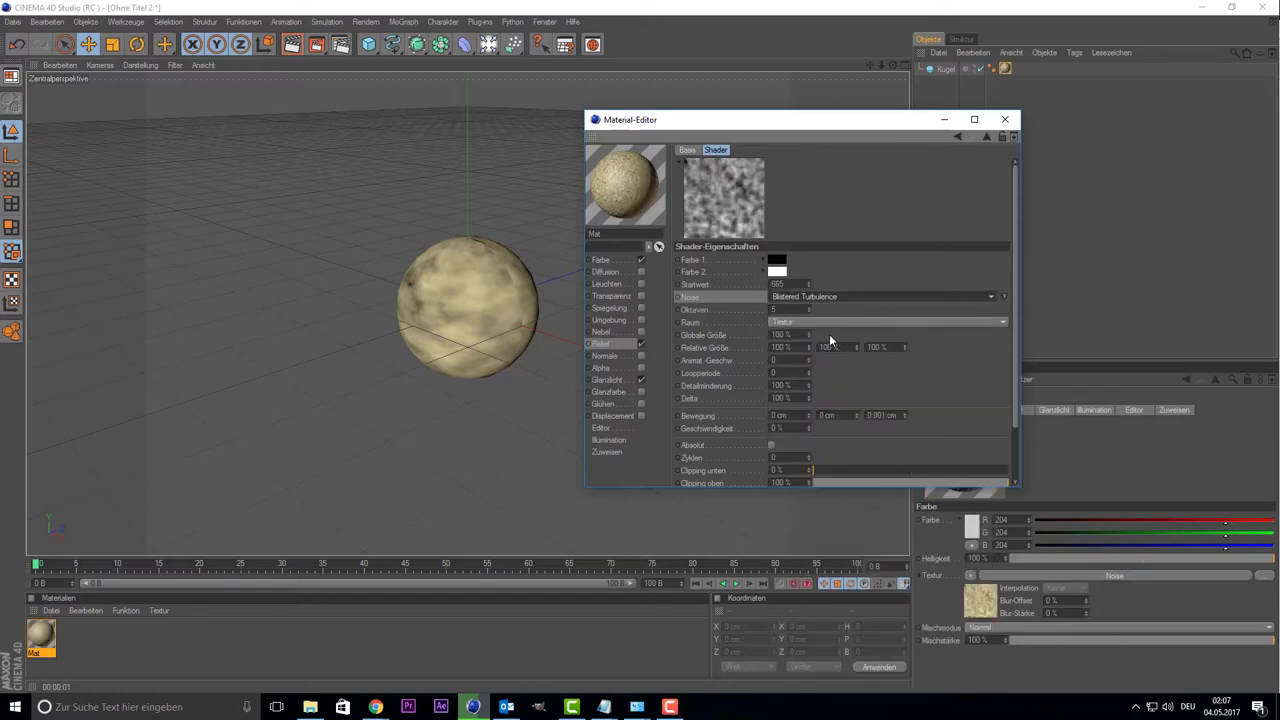
pyautogui.click(785, 335)
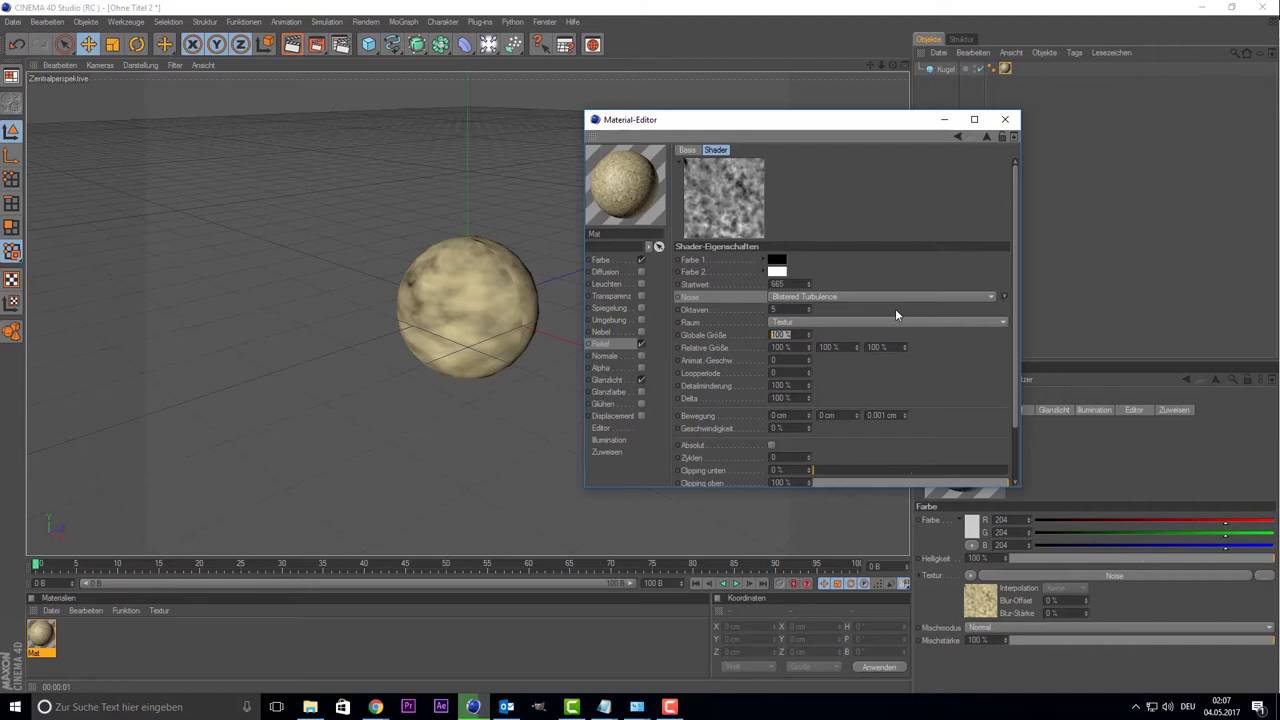
pyautogui.write('50')
pyautogui.press('Return')
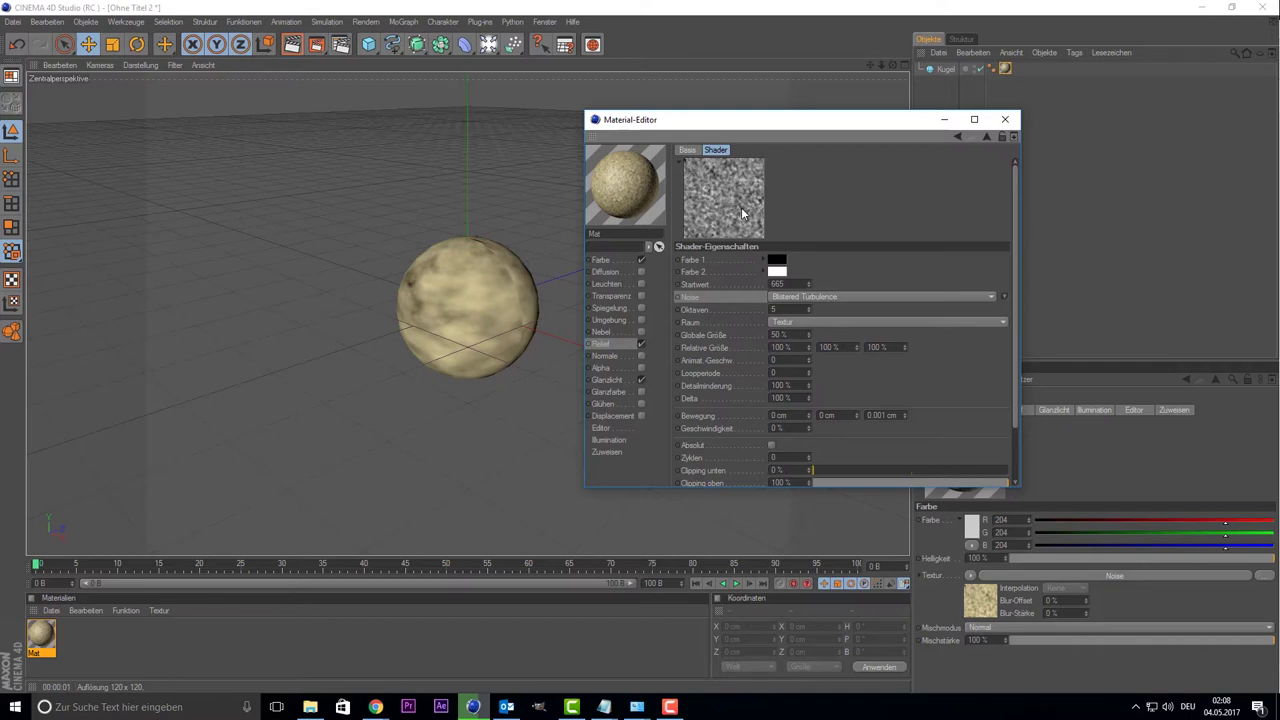
# - Add an infinite light and move it along its Z axis
pyautogui.click(1002, 120)
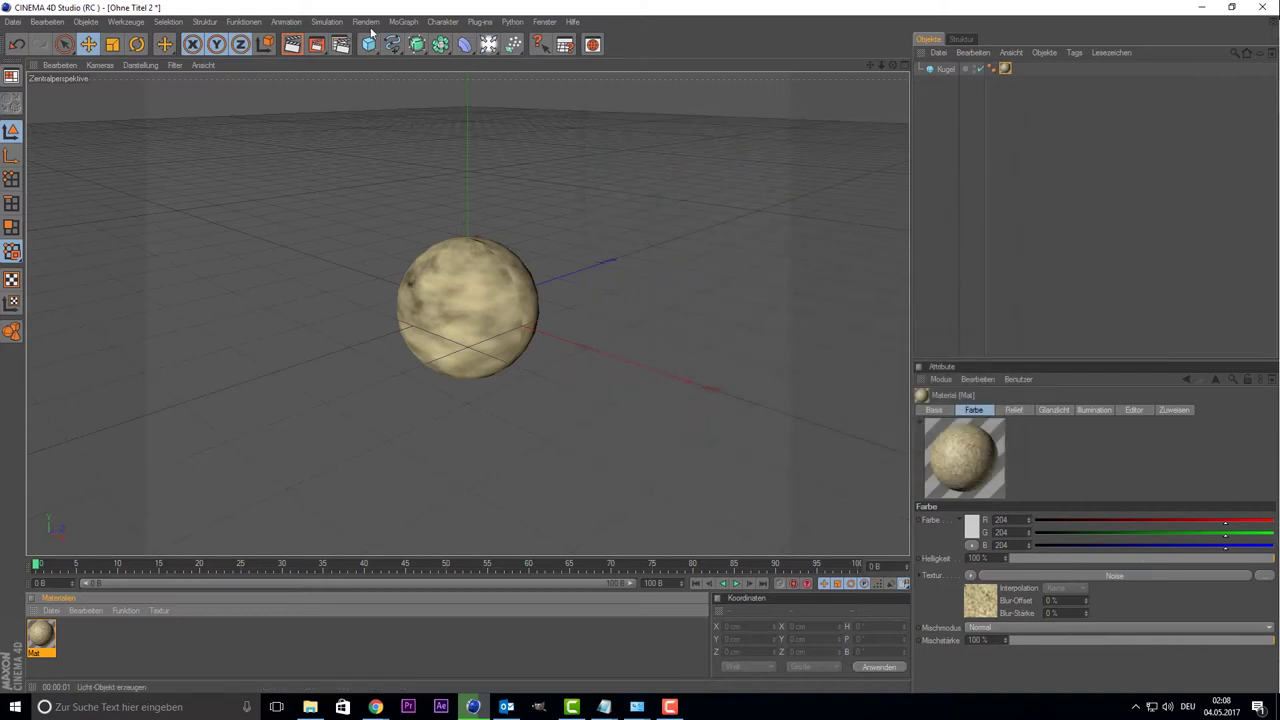
pyautogui.click(492, 54)
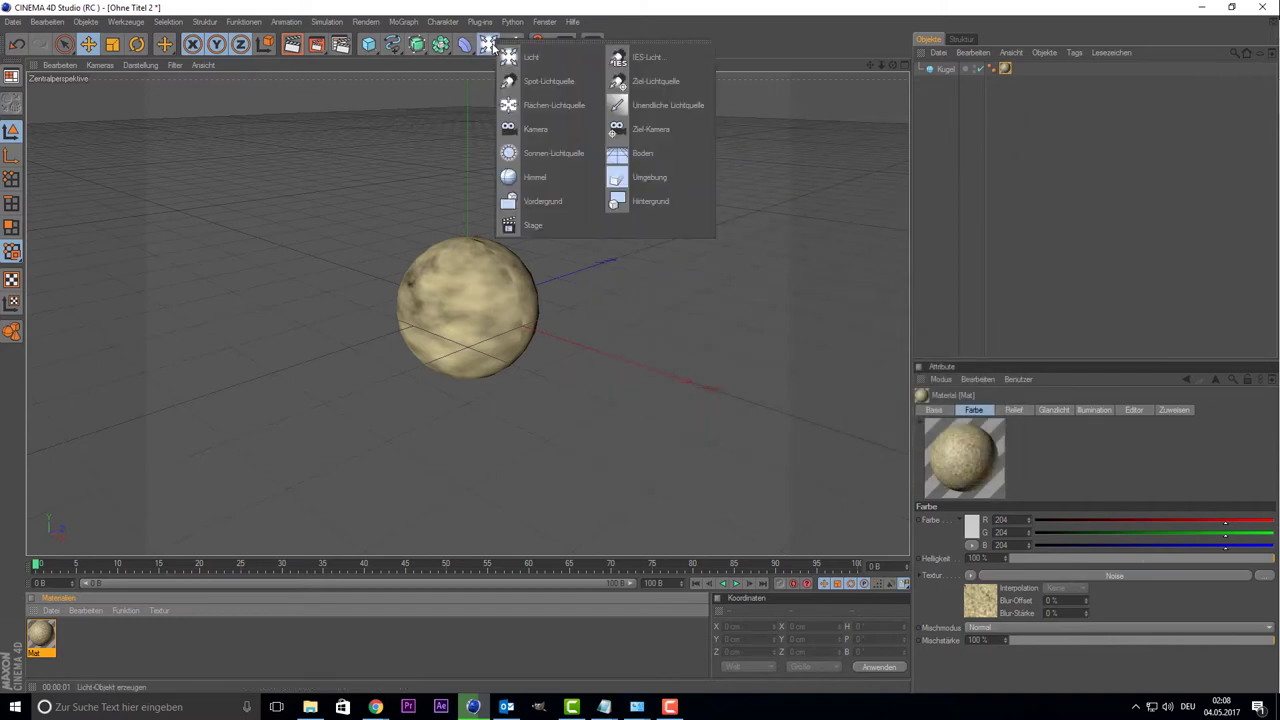
pyautogui.click(668, 104)
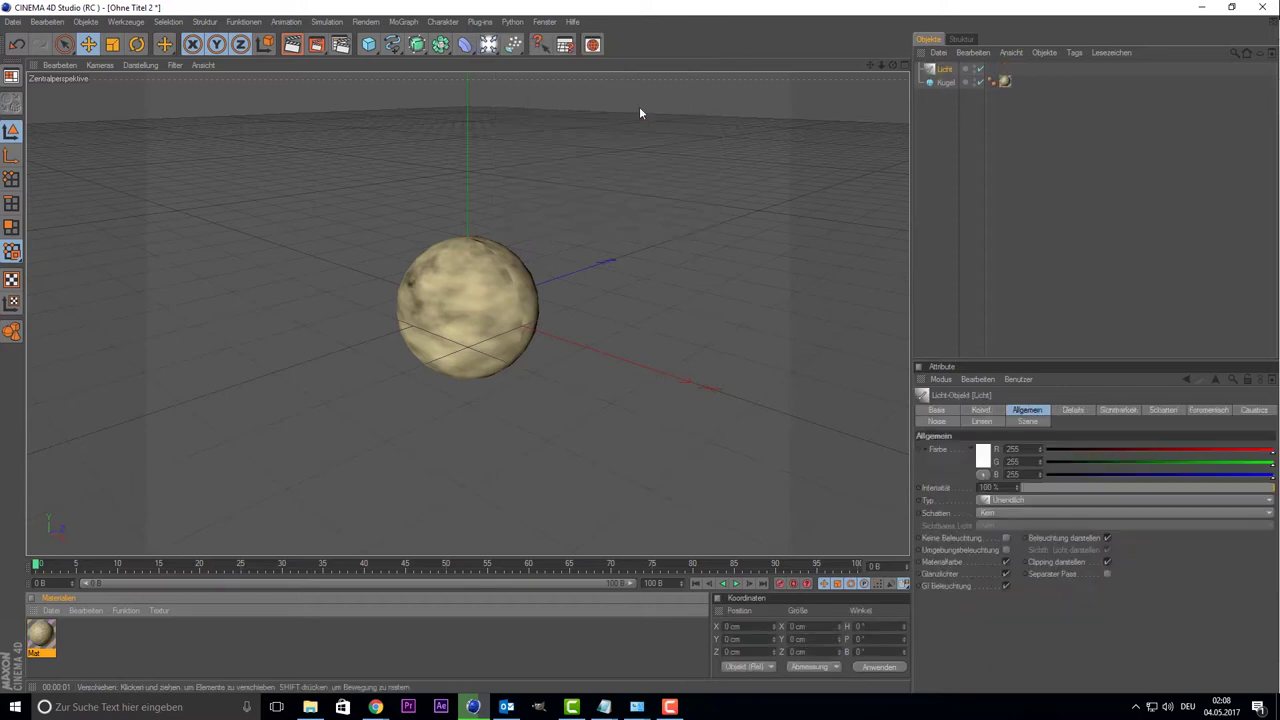
pyautogui.moveTo(500, 296)
pyautogui.mouseDown()
pyautogui.moveTo(546, 277)
pyautogui.moveTo(537, 285)
pyautogui.mouseUp()
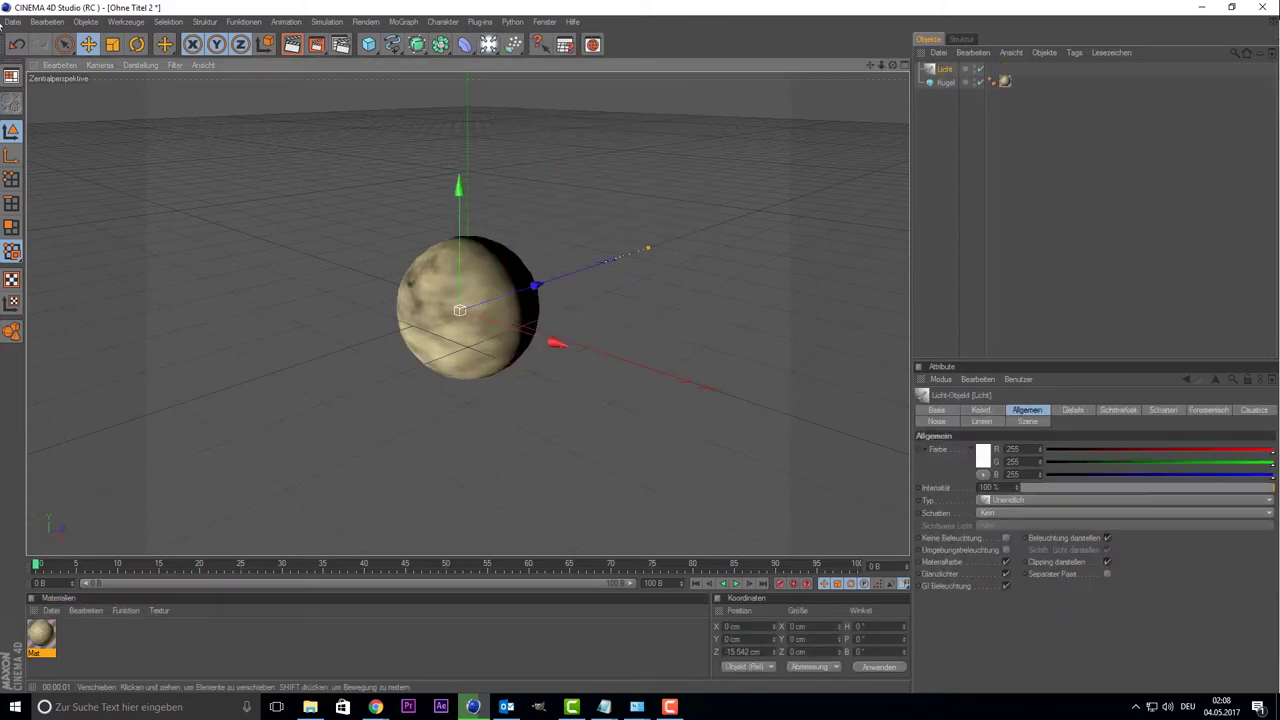
# - Rotate the light to H −175.5° and P −29.2° so it lights the sphere's side
pyautogui.click(136, 44)
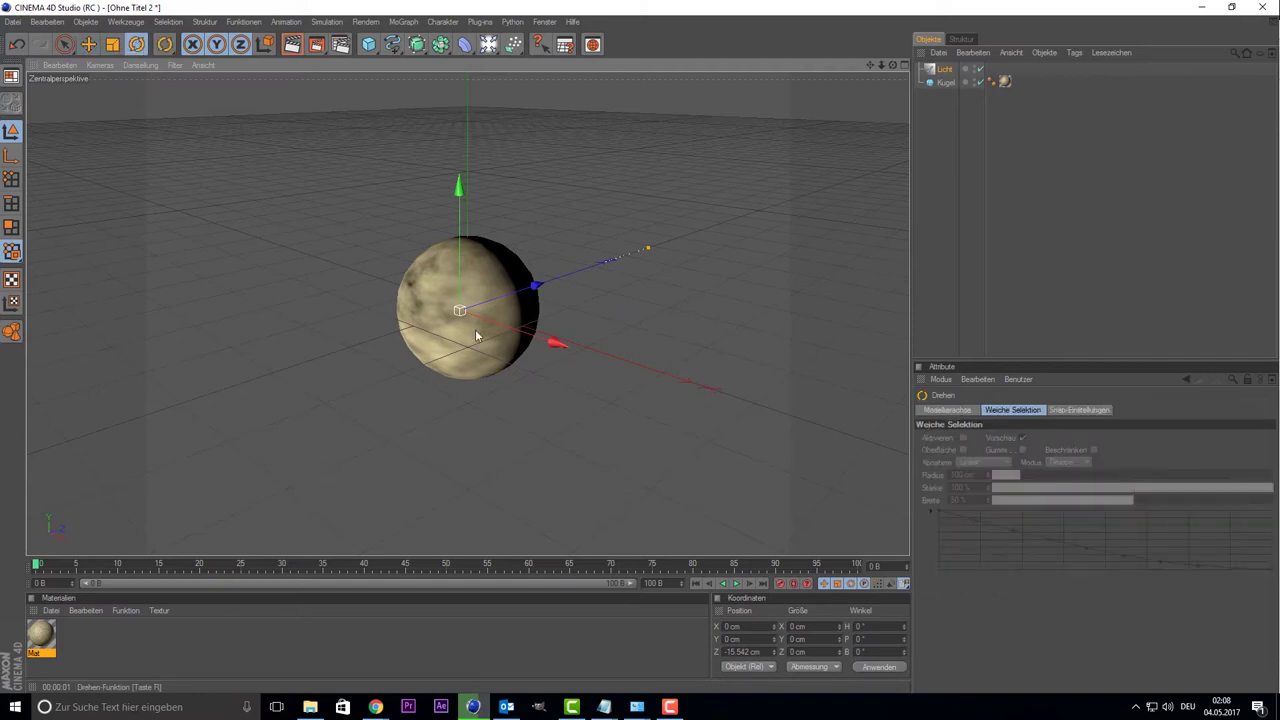
pyautogui.moveTo(470, 338)
pyautogui.mouseDown()
pyautogui.moveTo(92, 206)
pyautogui.moveTo(617, 408)
pyautogui.mouseUp()
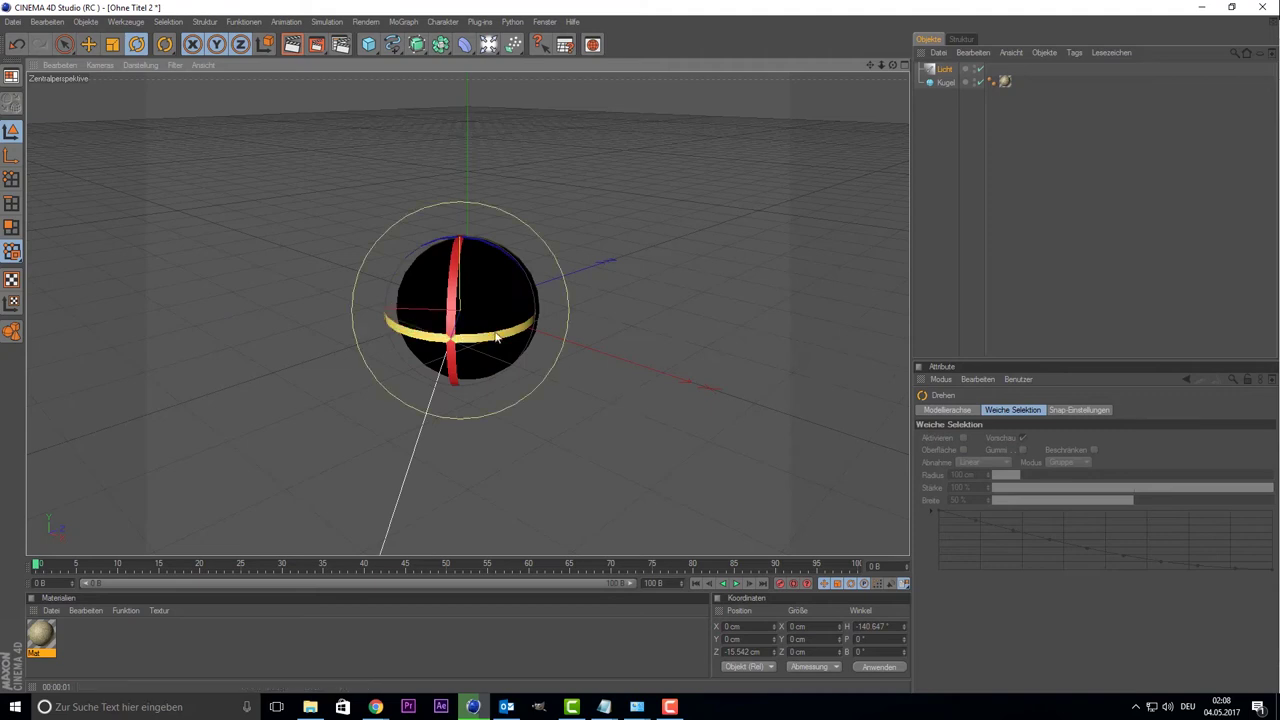
pyautogui.moveTo(515, 340)
pyautogui.mouseDown()
pyautogui.moveTo(440, 354)
pyautogui.moveTo(420, 300)
pyautogui.moveTo(411, 322)
pyautogui.mouseUp()
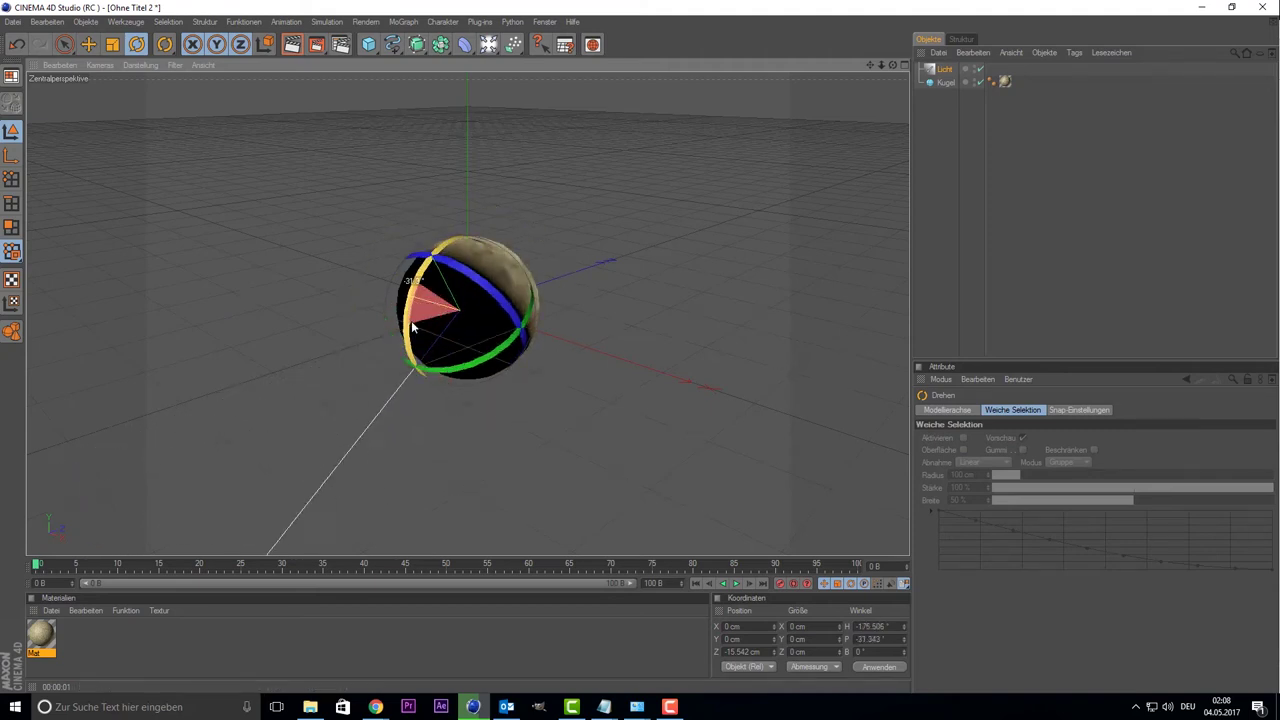
pyautogui.click(64, 44)
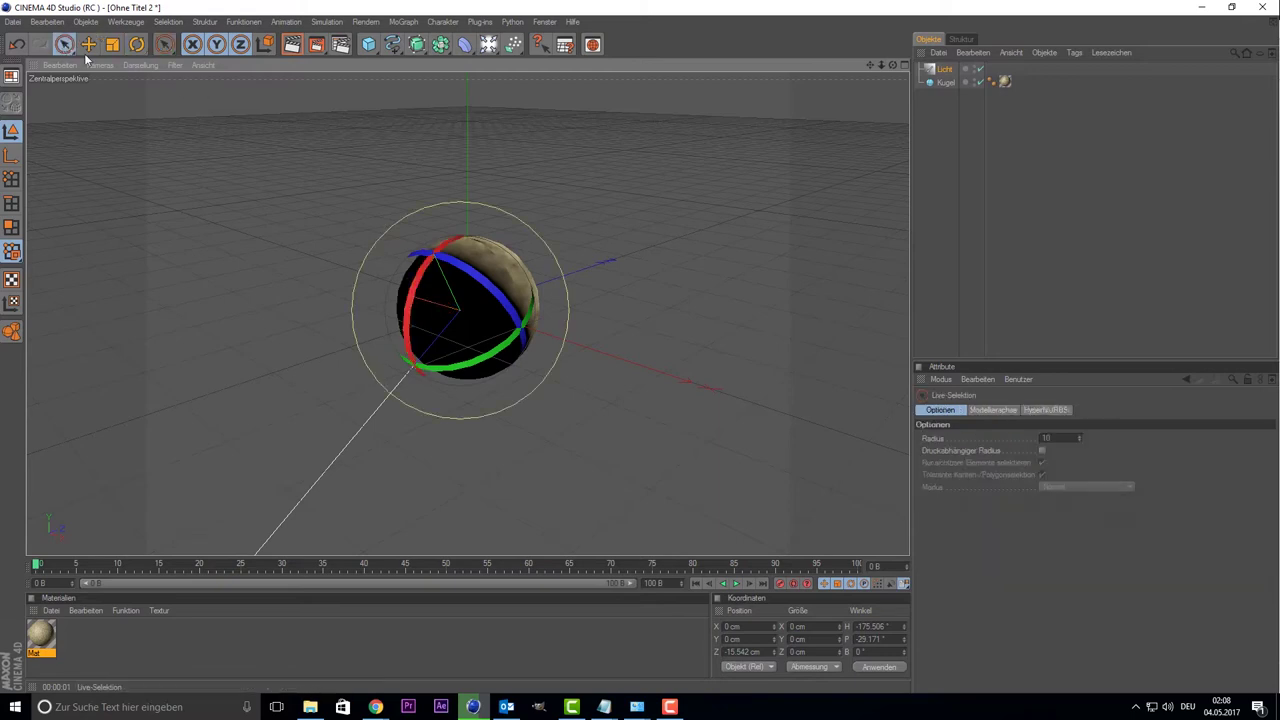
pyautogui.moveTo(436, 339); pyautogui.dragTo(658, 312)
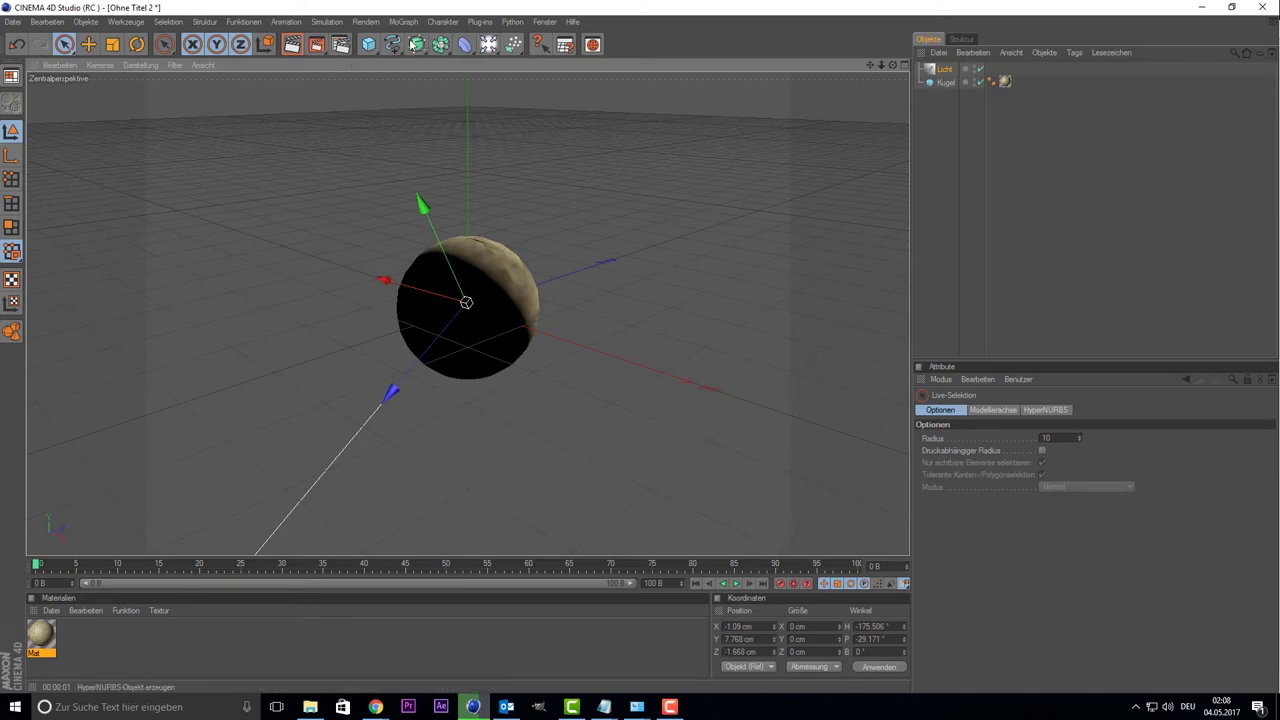
# - Add a second infinite light, Licht.1, pitched to about 59.77°
pyautogui.click(489, 48)
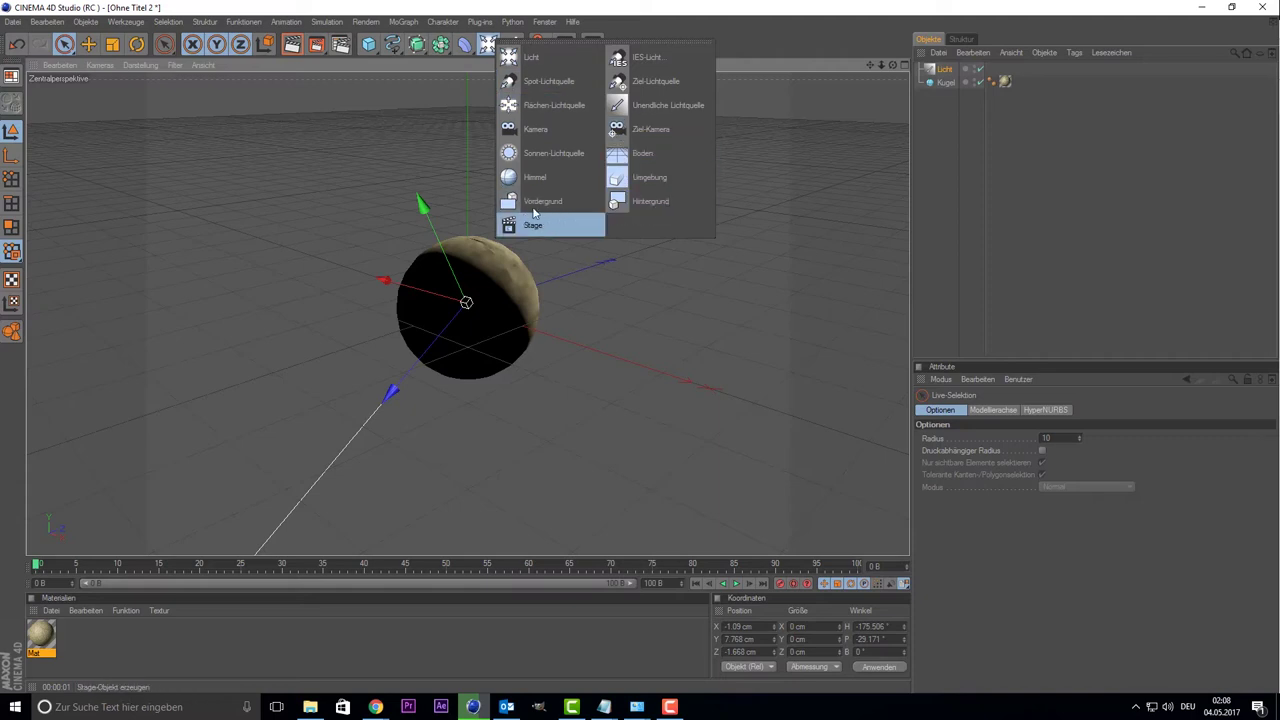
pyautogui.click(665, 105)
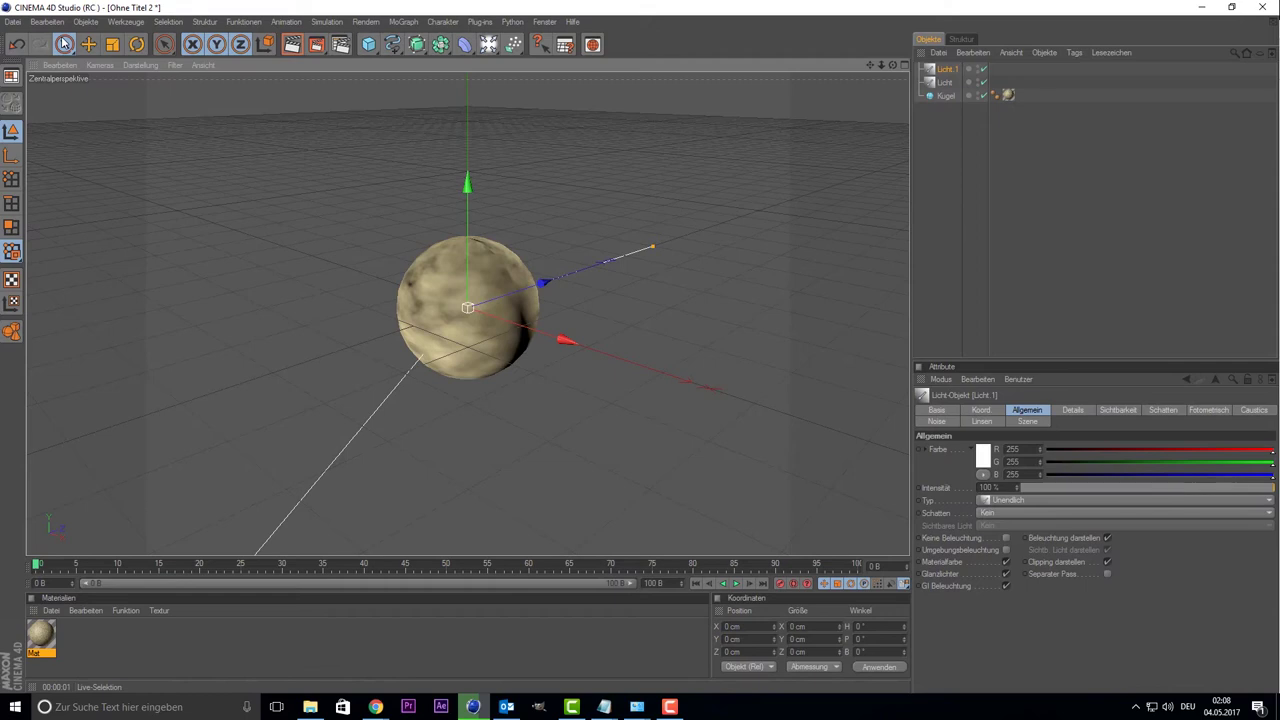
pyautogui.click(136, 44)
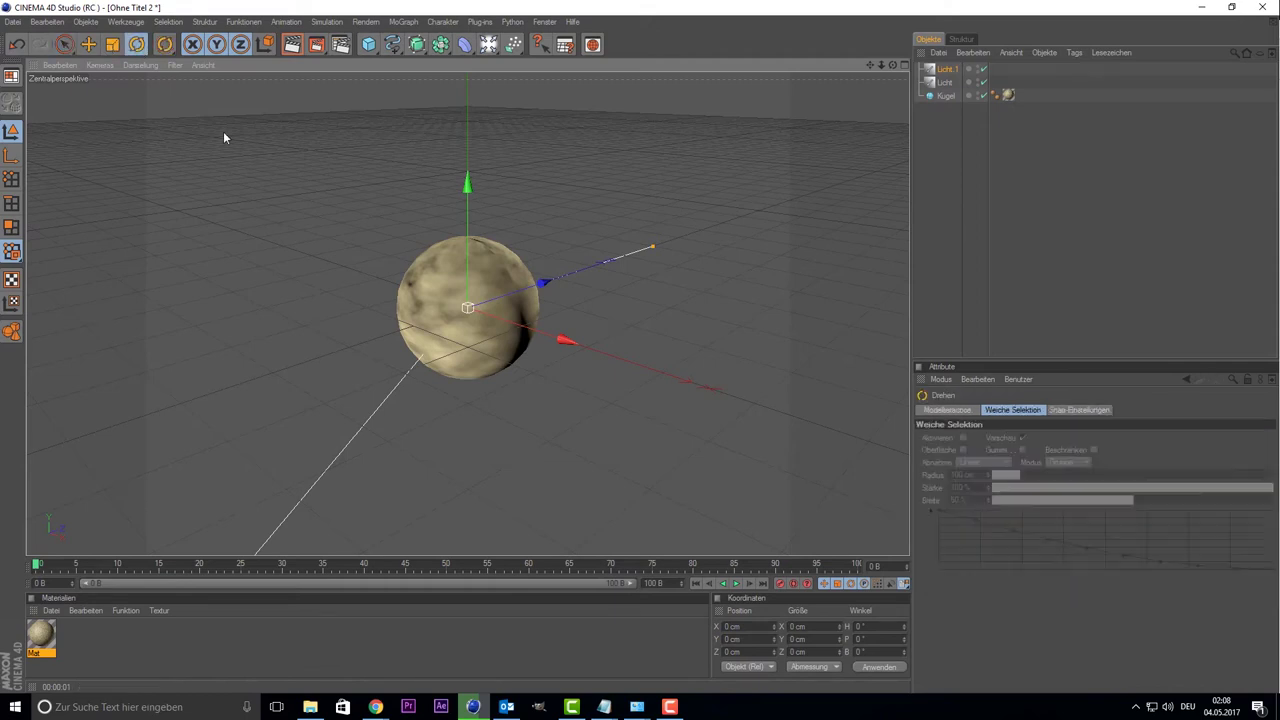
pyautogui.moveTo(416, 287)
pyautogui.mouseDown()
pyautogui.moveTo(398, 387)
pyautogui.moveTo(382, 367)
pyautogui.mouseUp()
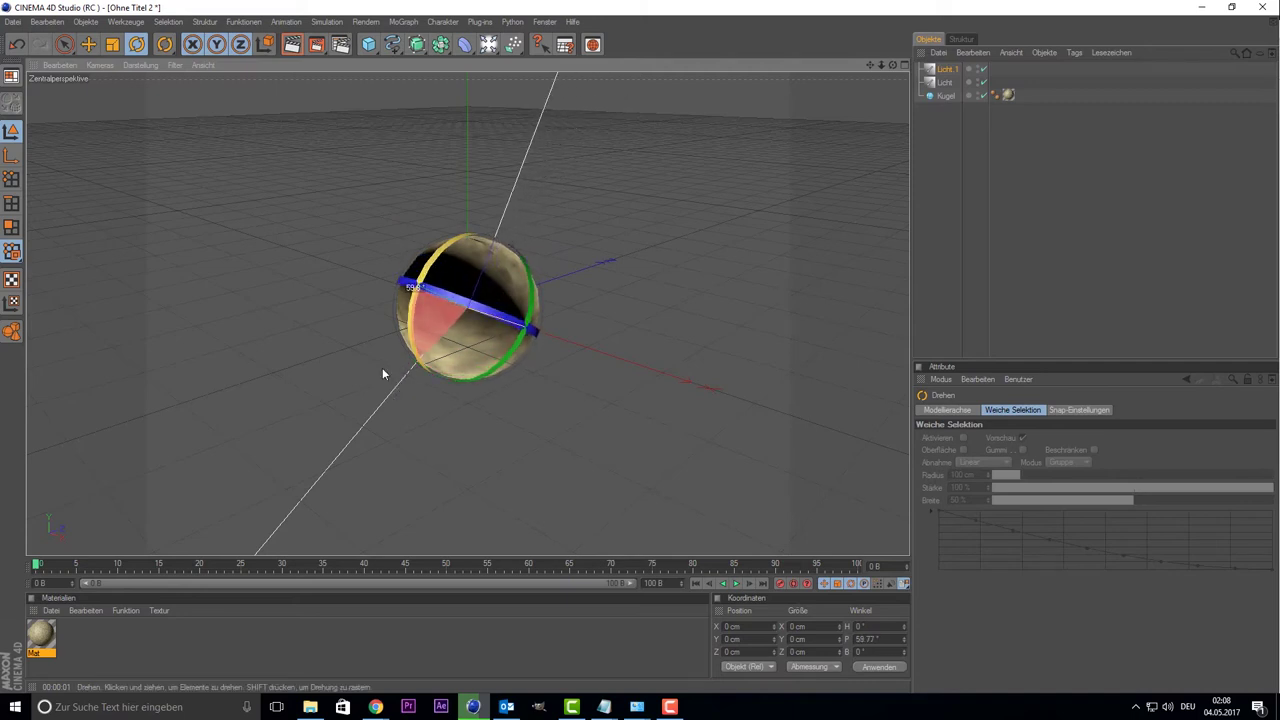
pyautogui.click(64, 44)
# - Move Licht.1 below the sphere and set its intensity to 20 %
pyautogui.moveTo(509, 197); pyautogui.dragTo(487, 278)
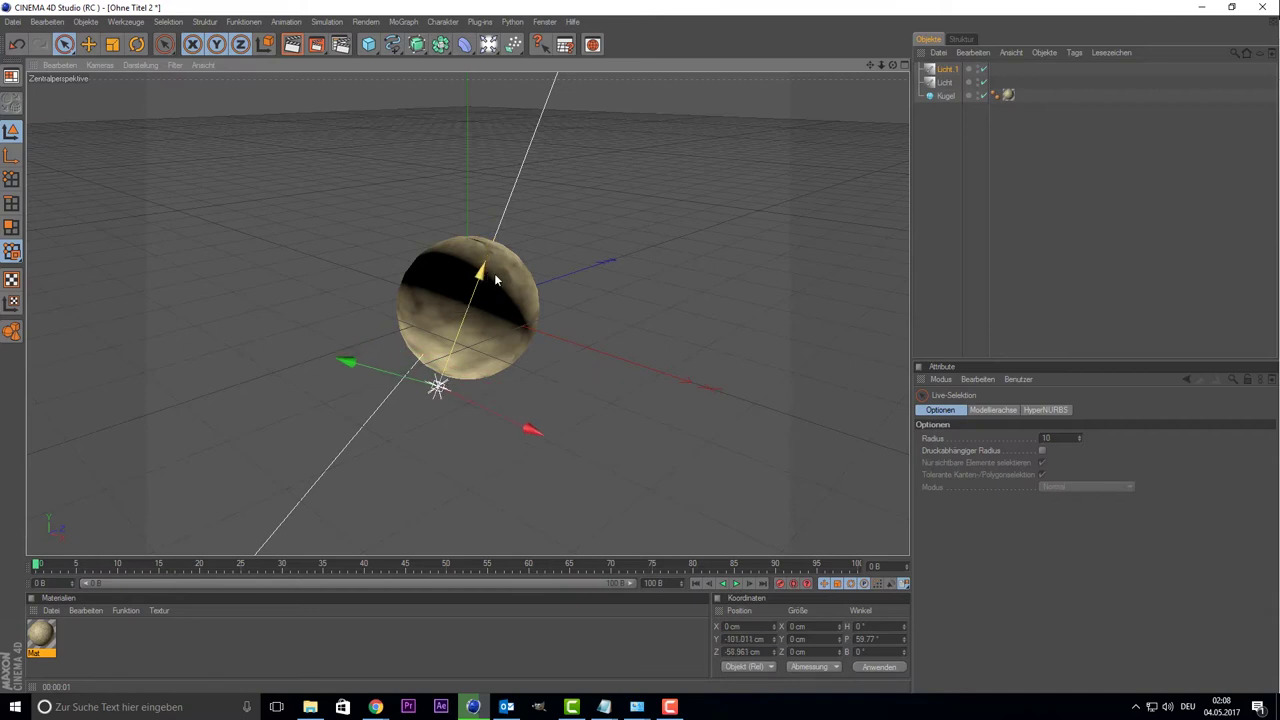
pyautogui.click(940, 83)
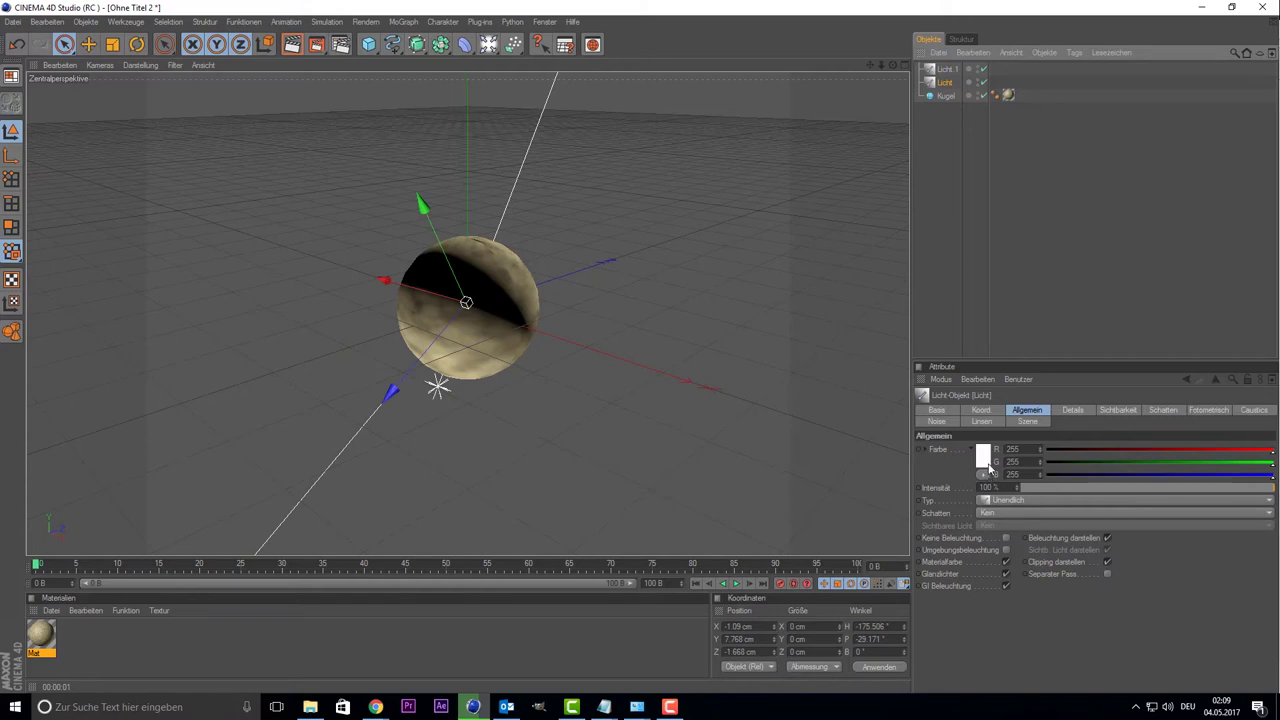
pyautogui.click(945, 68)
pyautogui.click(990, 487)
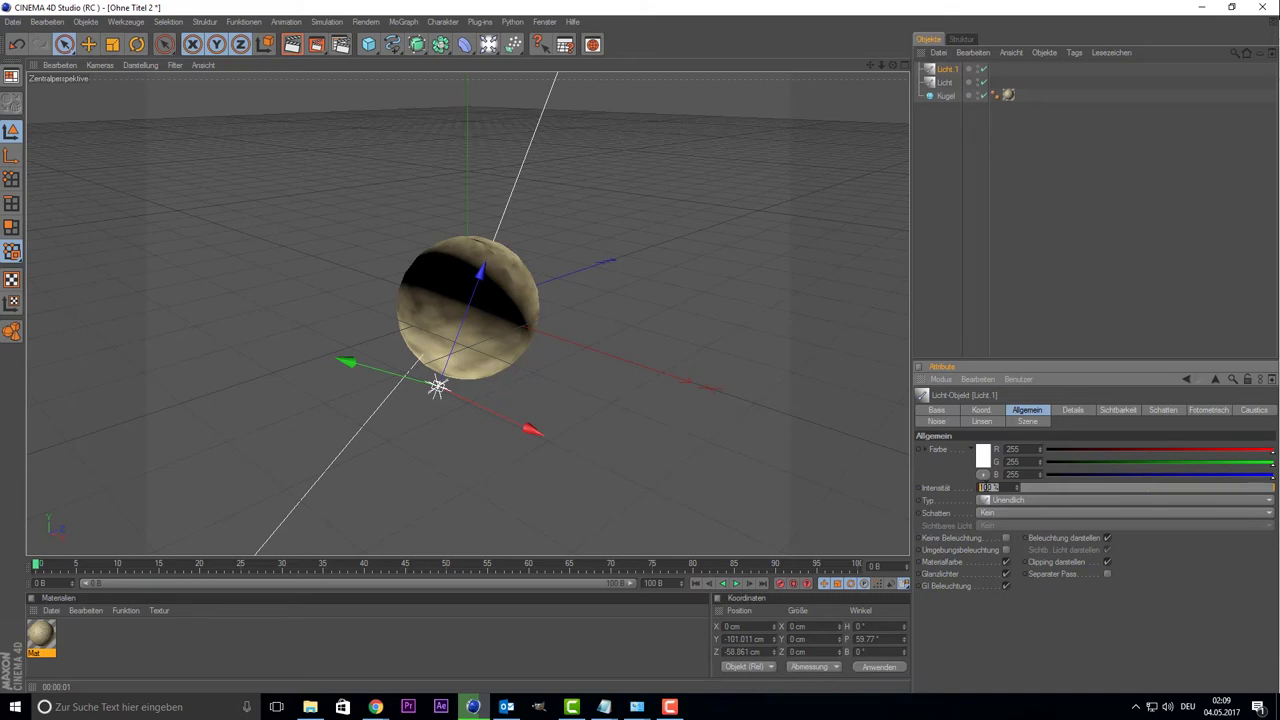
pyautogui.write('20')
pyautogui.press('Return')
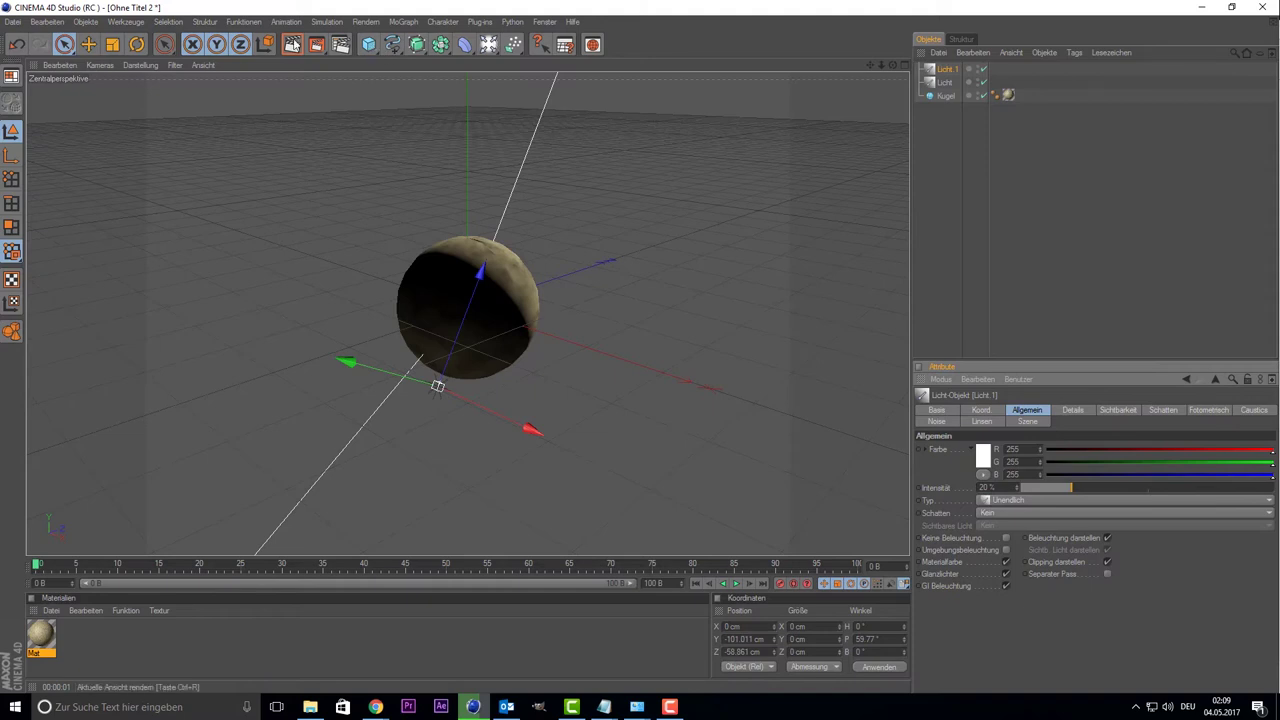
# - Add a point light, Licht.2, above the sphere at 10 % intensity
pyautogui.moveTo(486, 44); pyautogui.dragTo(530, 56)
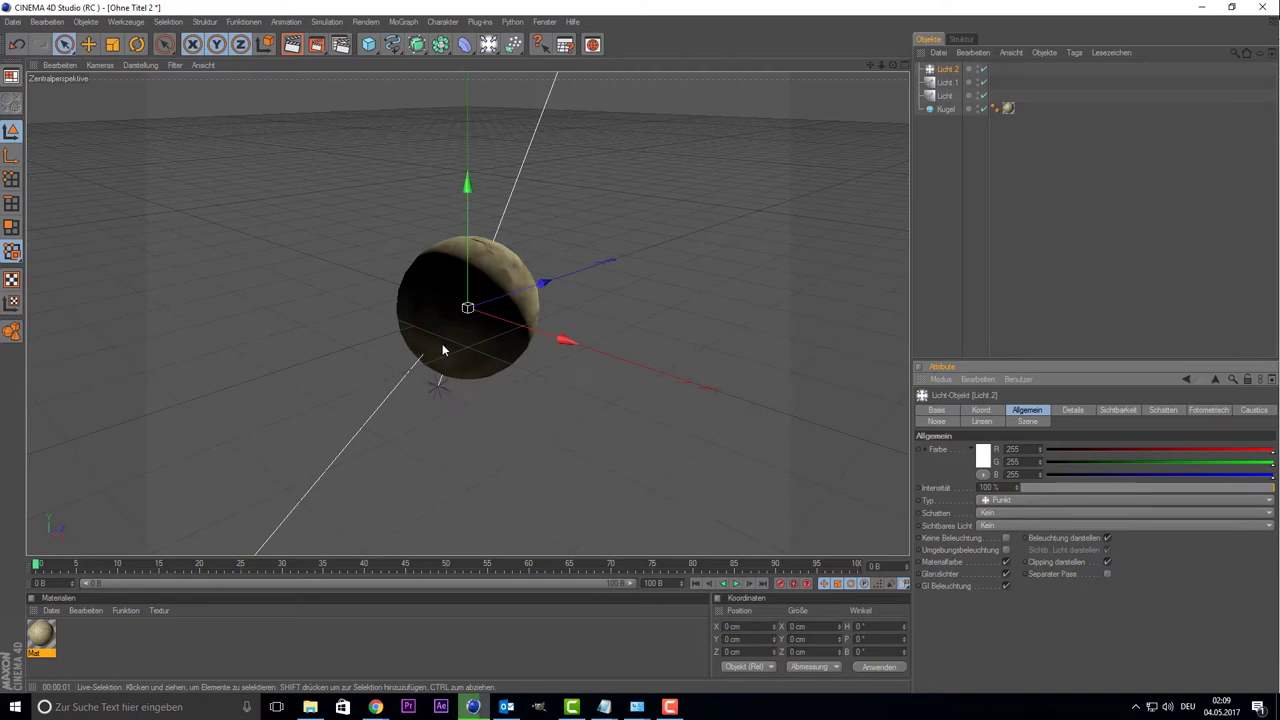
pyautogui.moveTo(462, 268)
pyautogui.mouseDown()
pyautogui.moveTo(465, 190)
pyautogui.moveTo(296, 217)
pyautogui.mouseUp()
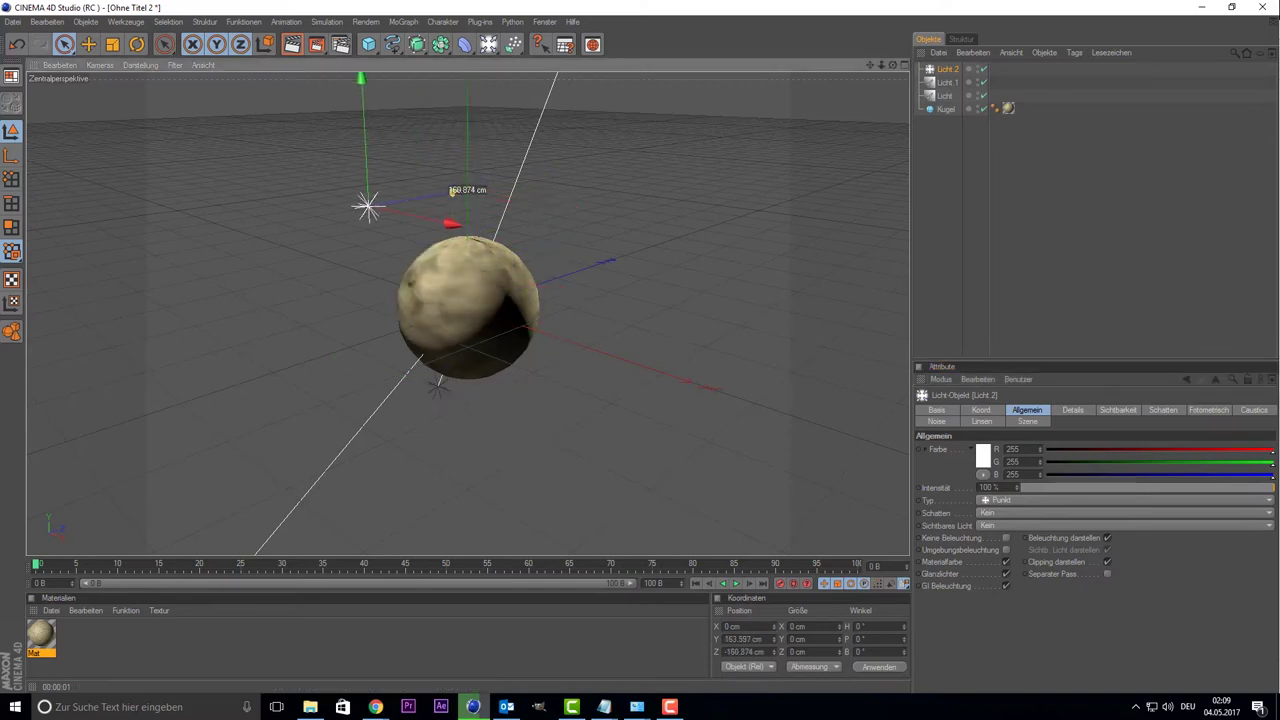
pyautogui.click(1000, 487)
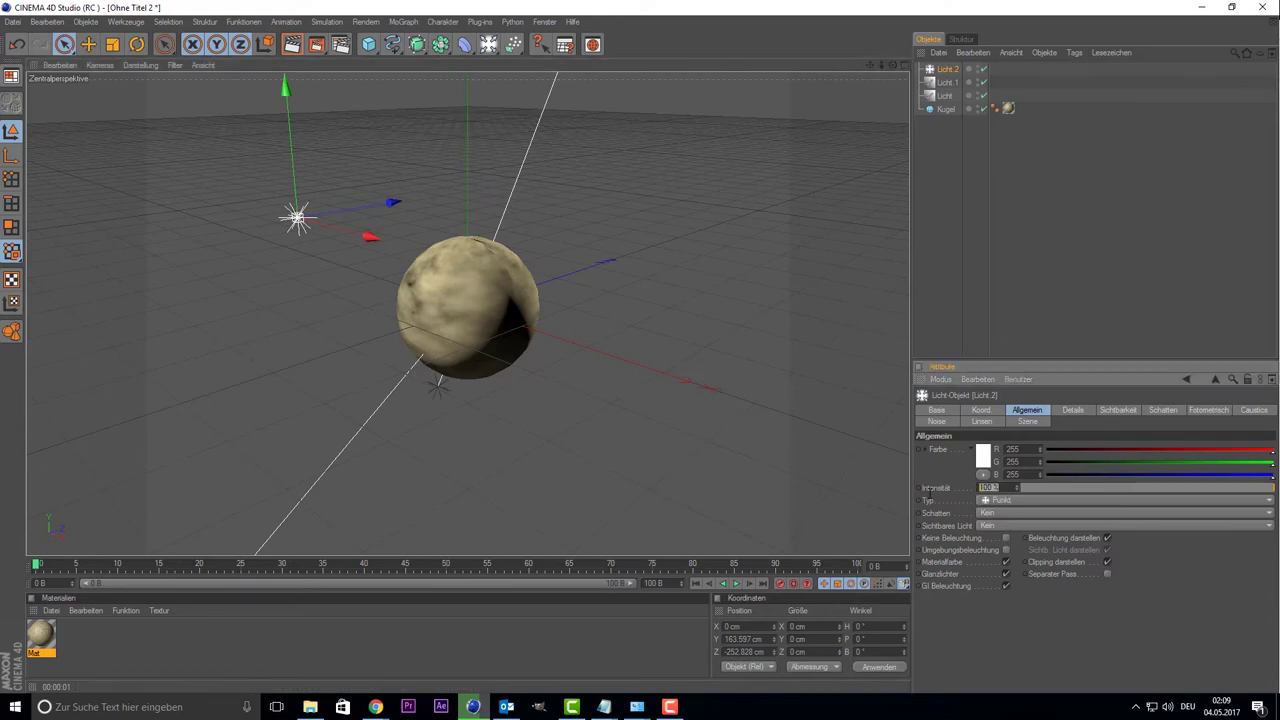
pyautogui.write('10')
pyautogui.press('Return')
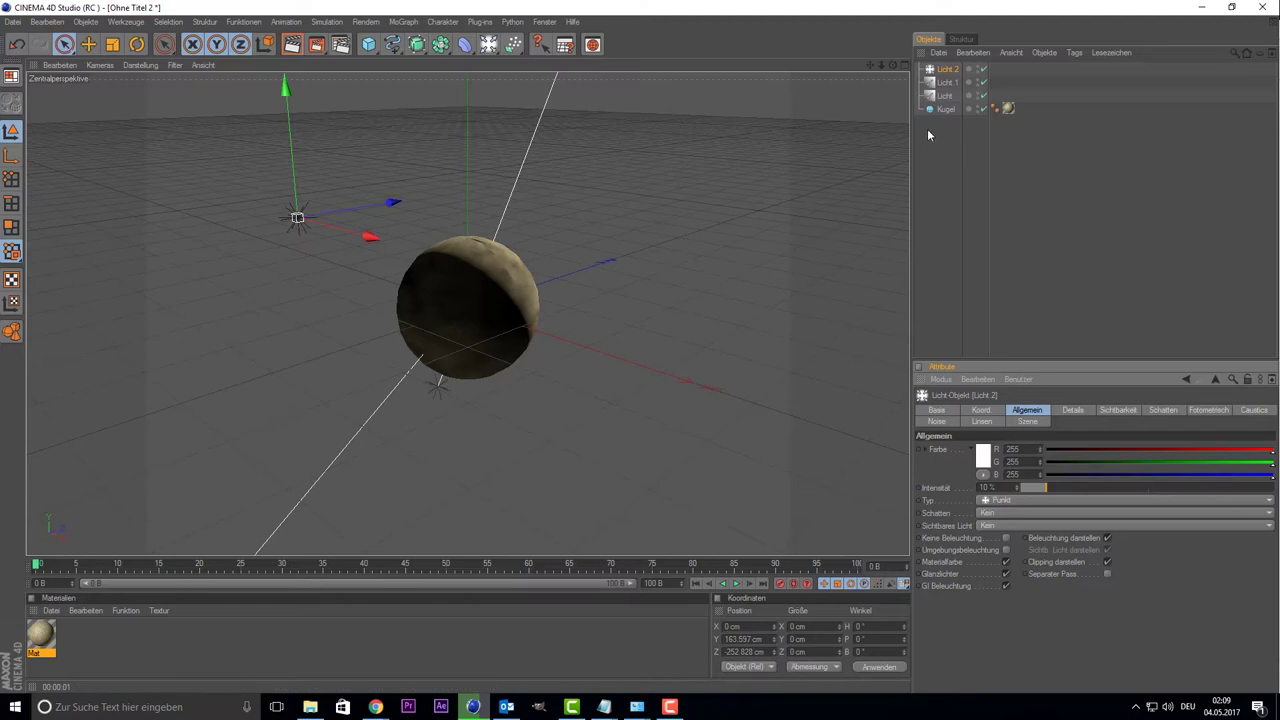
pyautogui.click(945, 82)
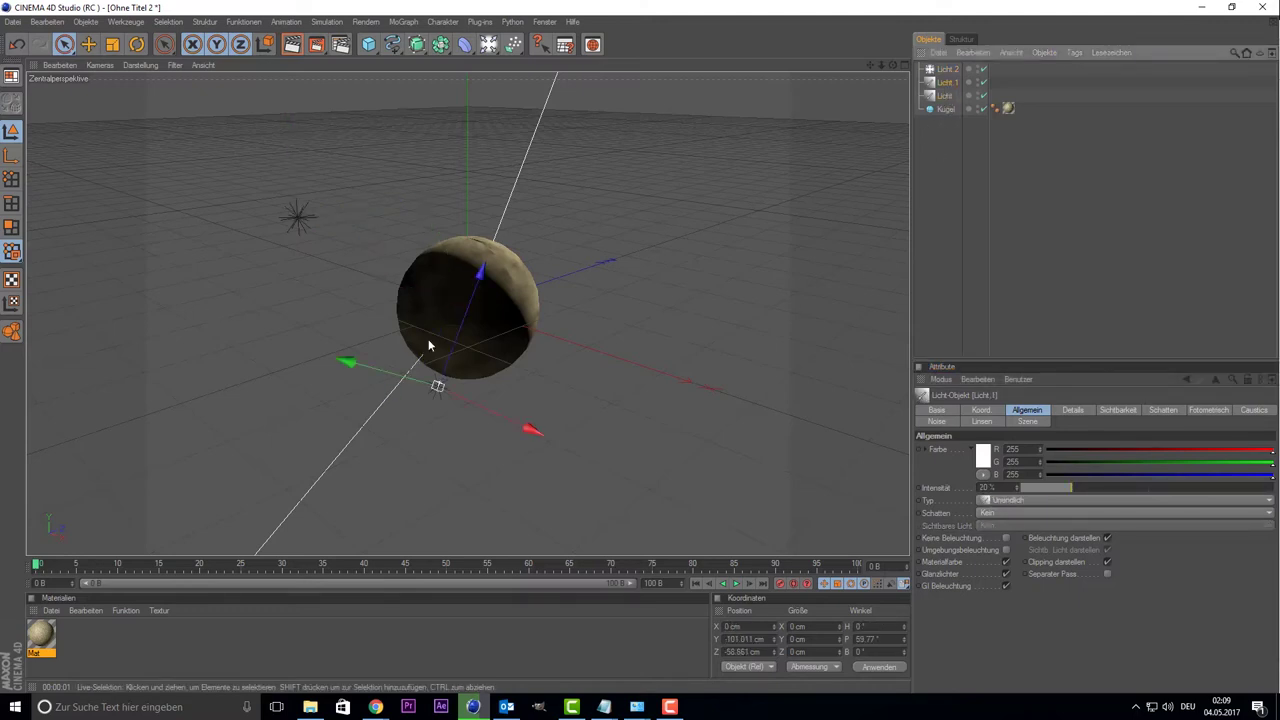
# - Tint Licht.1 light cyan (R 143, G 241, B 255) and render the viewport
pyautogui.click(985, 455)
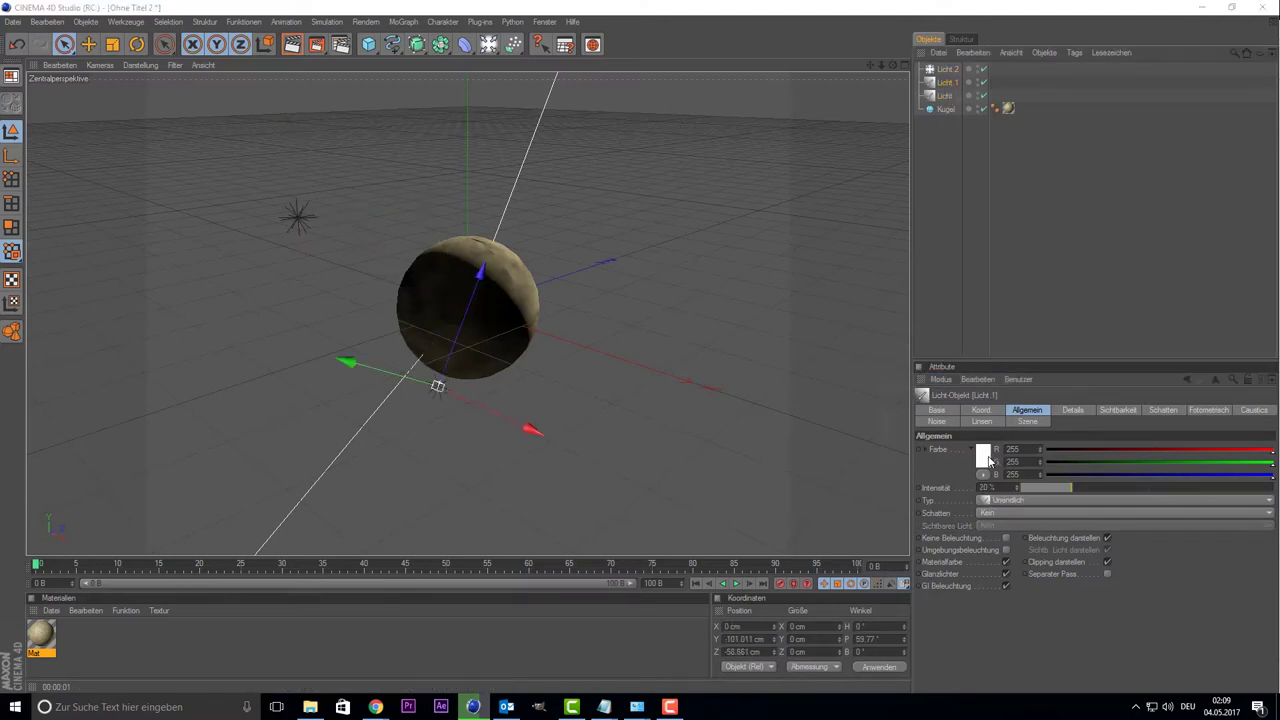
pyautogui.click(1020, 408)
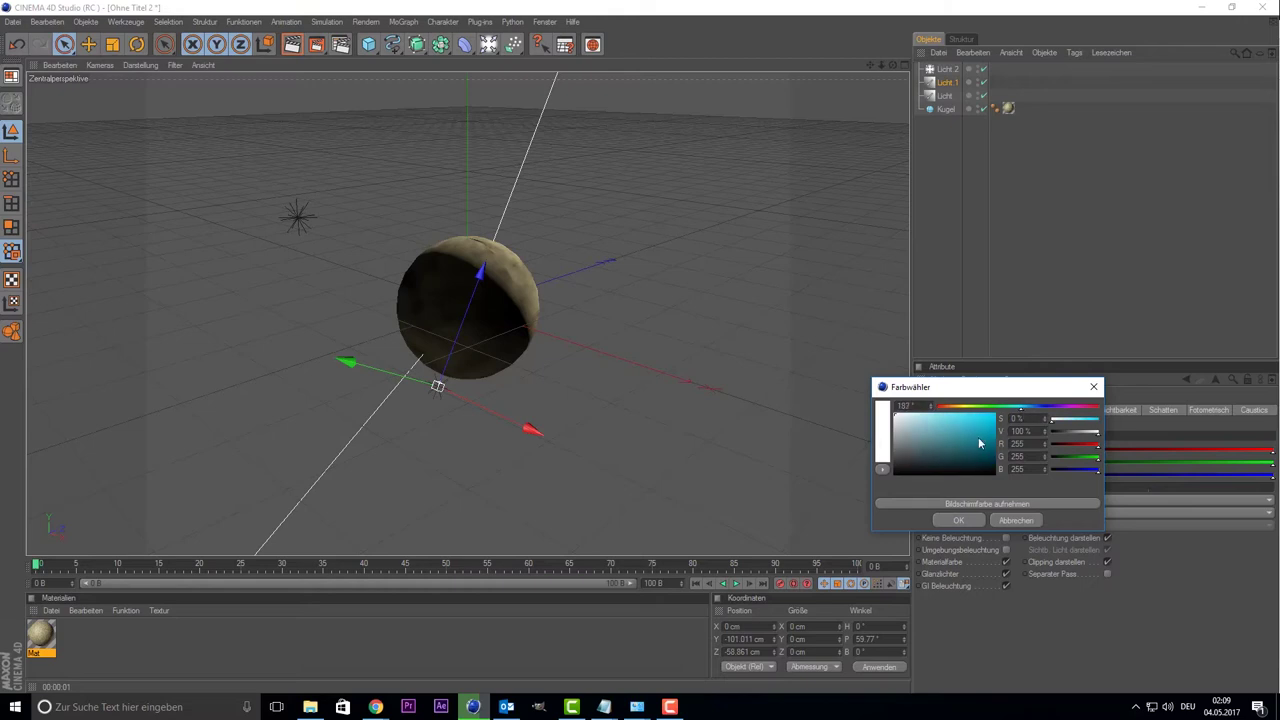
pyautogui.click(938, 413)
pyautogui.click(966, 519)
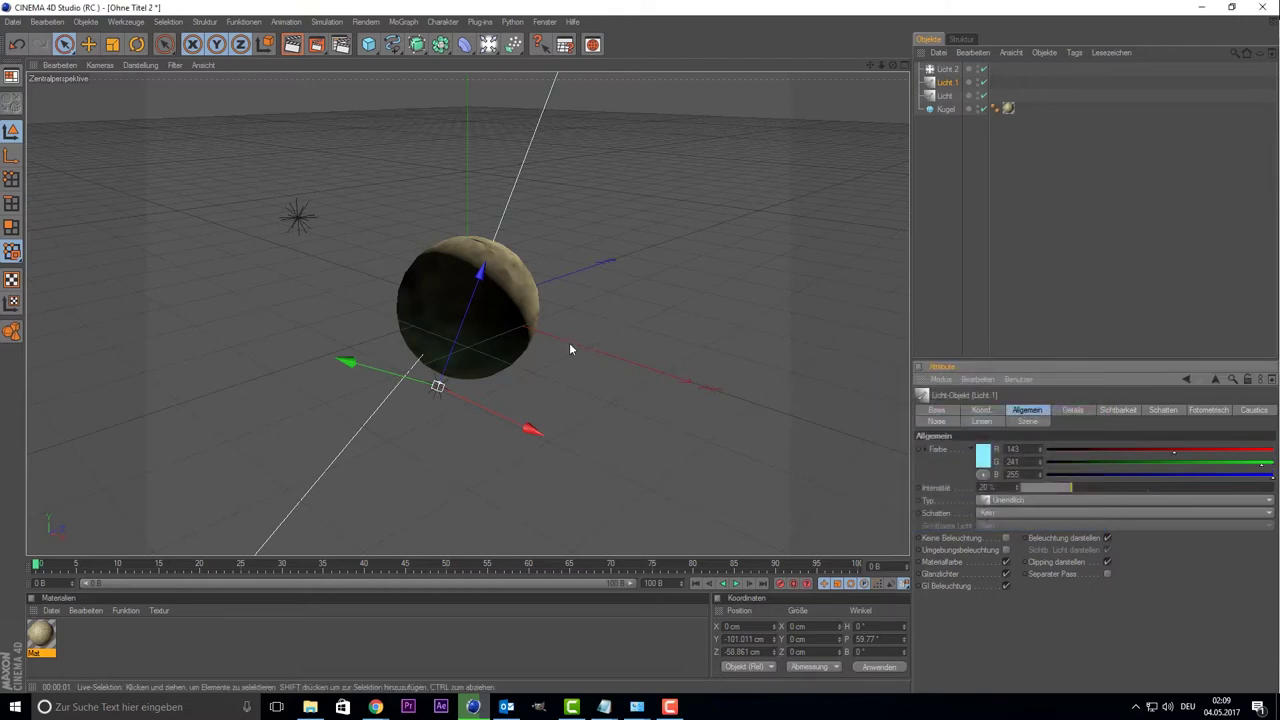
pyautogui.click(292, 44)
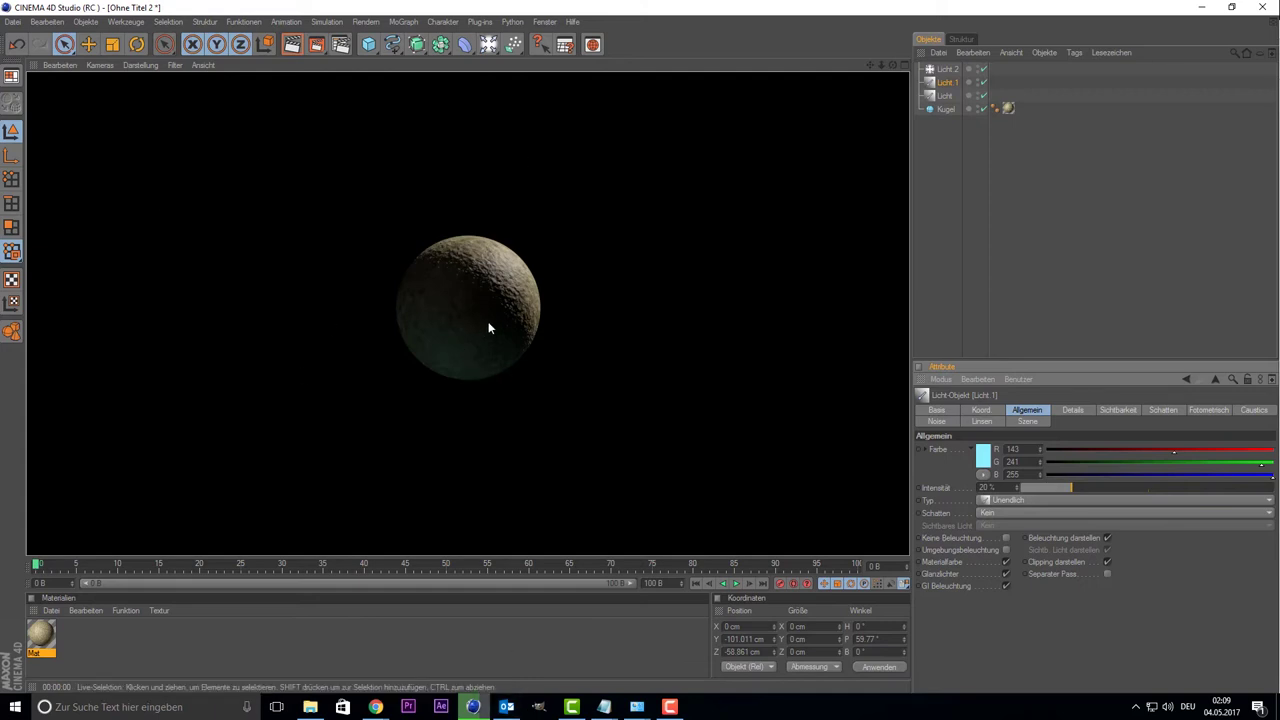
# - Enable Mat's displacement with a Voronoi 1 Noise at 1000 % global size
pyautogui.doubleClick(41, 635)
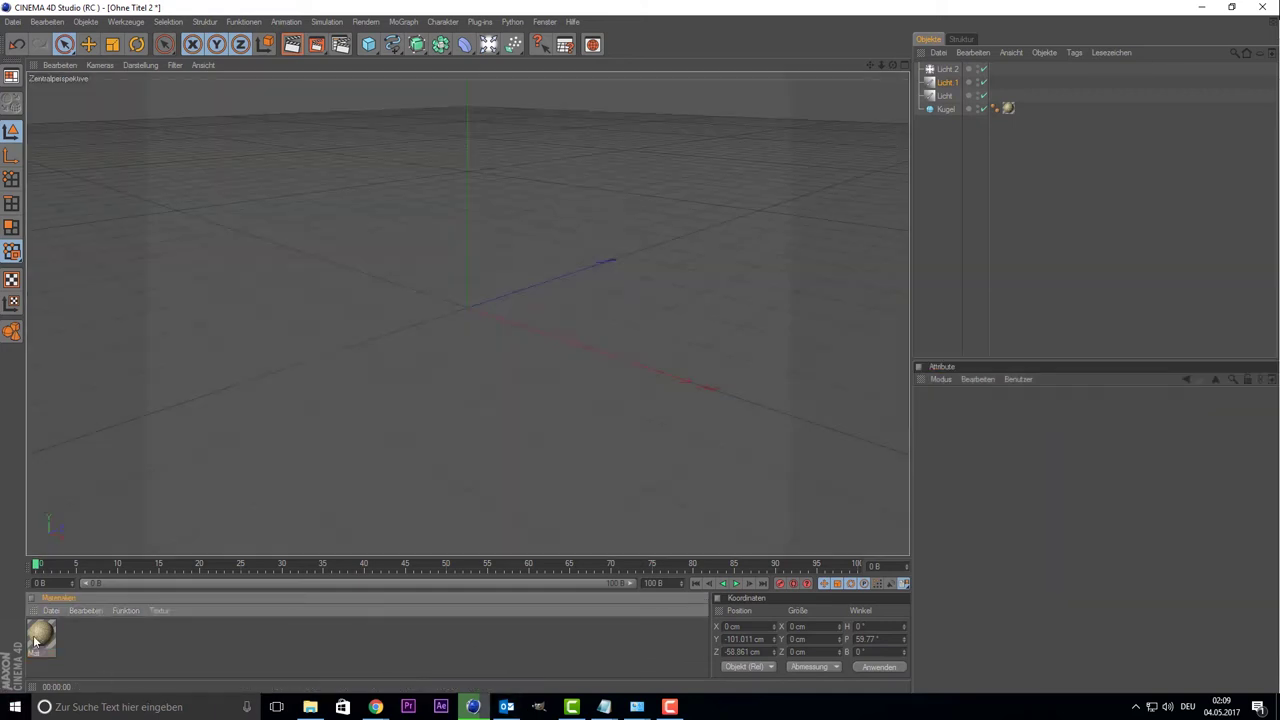
pyautogui.moveTo(404, 100); pyautogui.dragTo(819, 71)
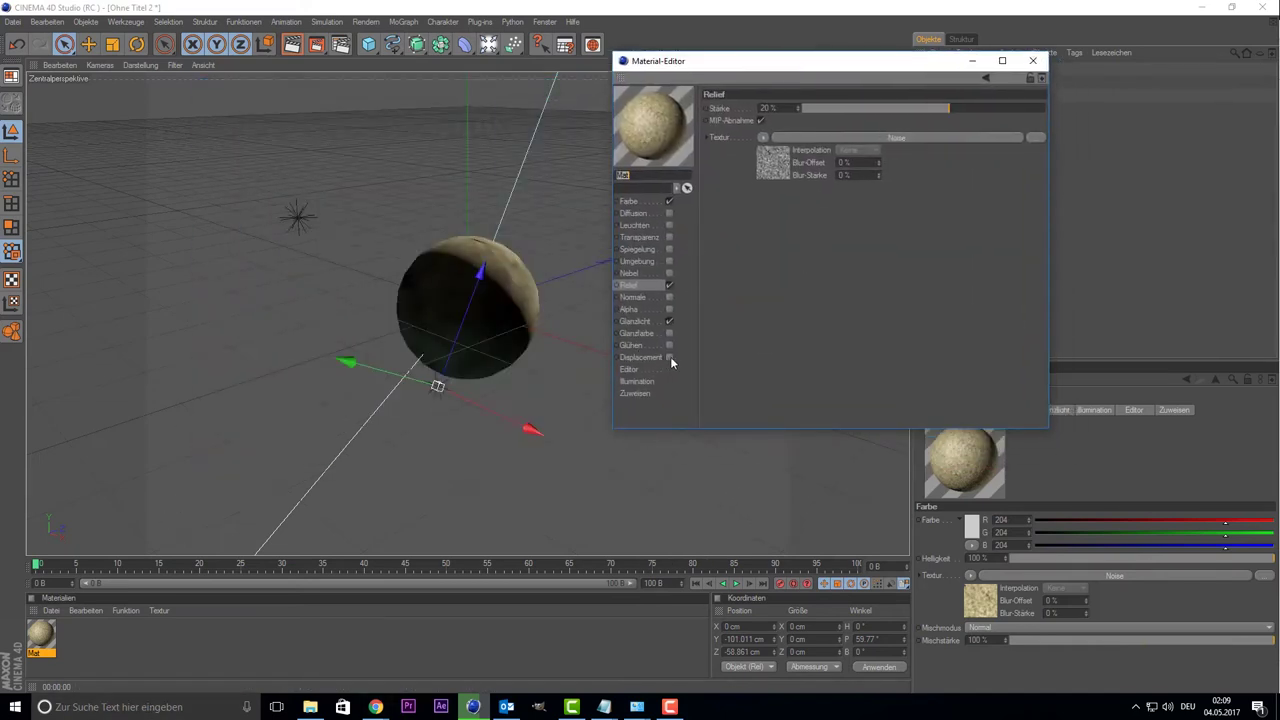
pyautogui.click(670, 357)
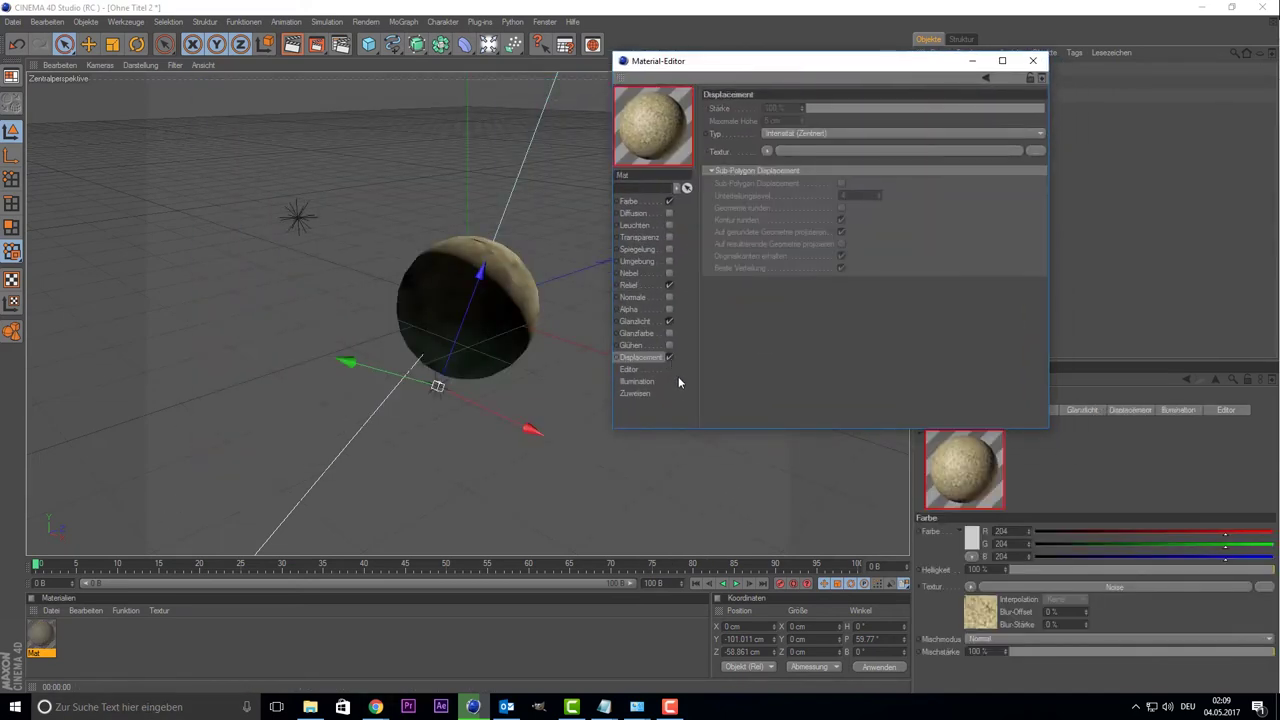
pyautogui.click(768, 154)
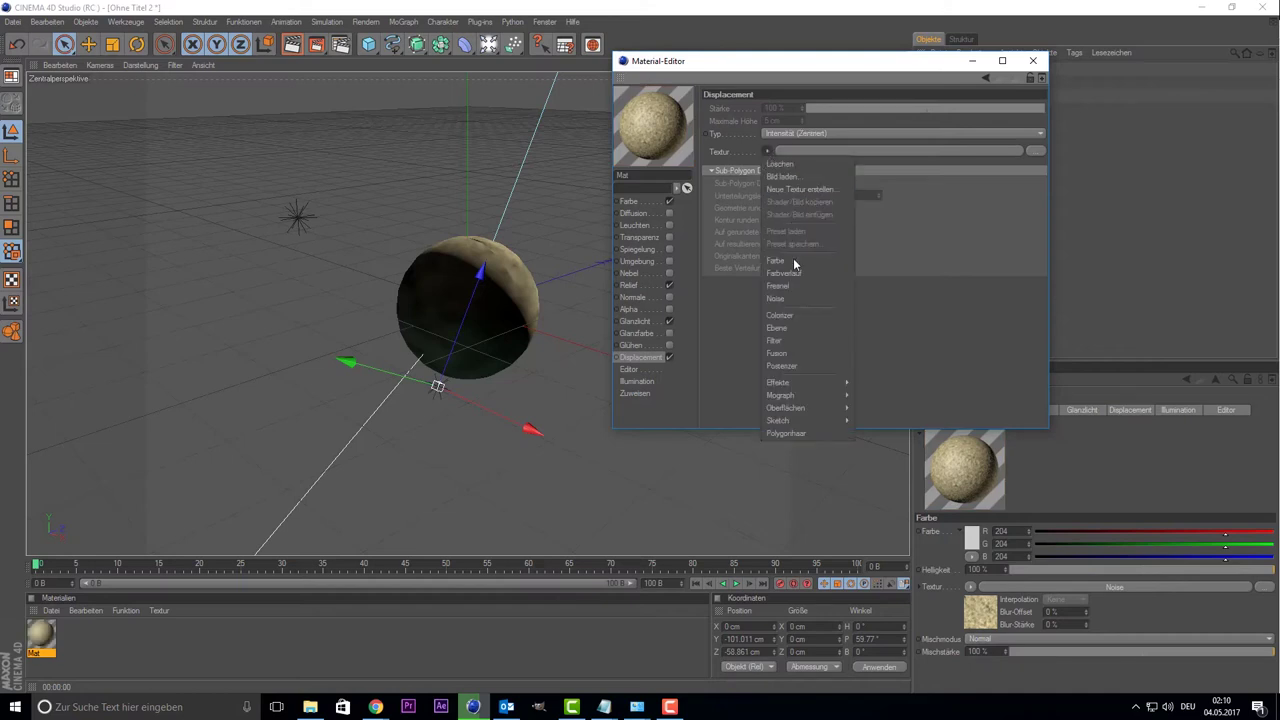
pyautogui.click(779, 299)
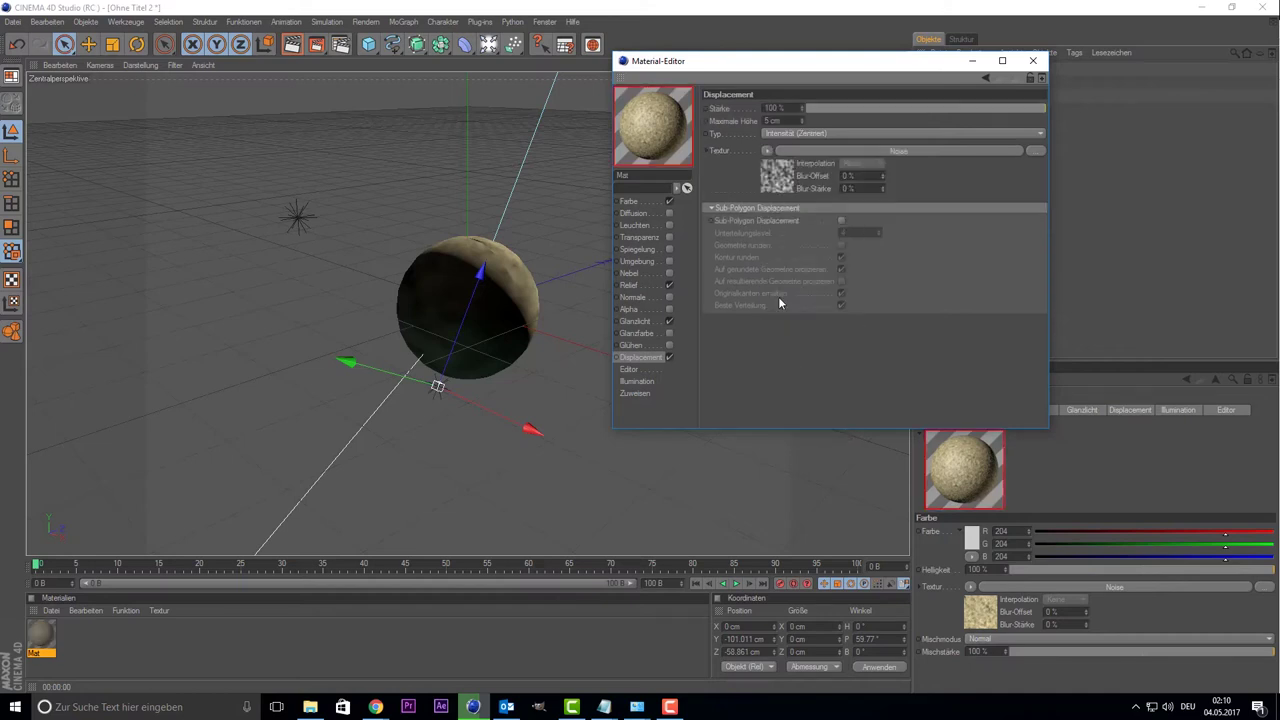
pyautogui.click(776, 172)
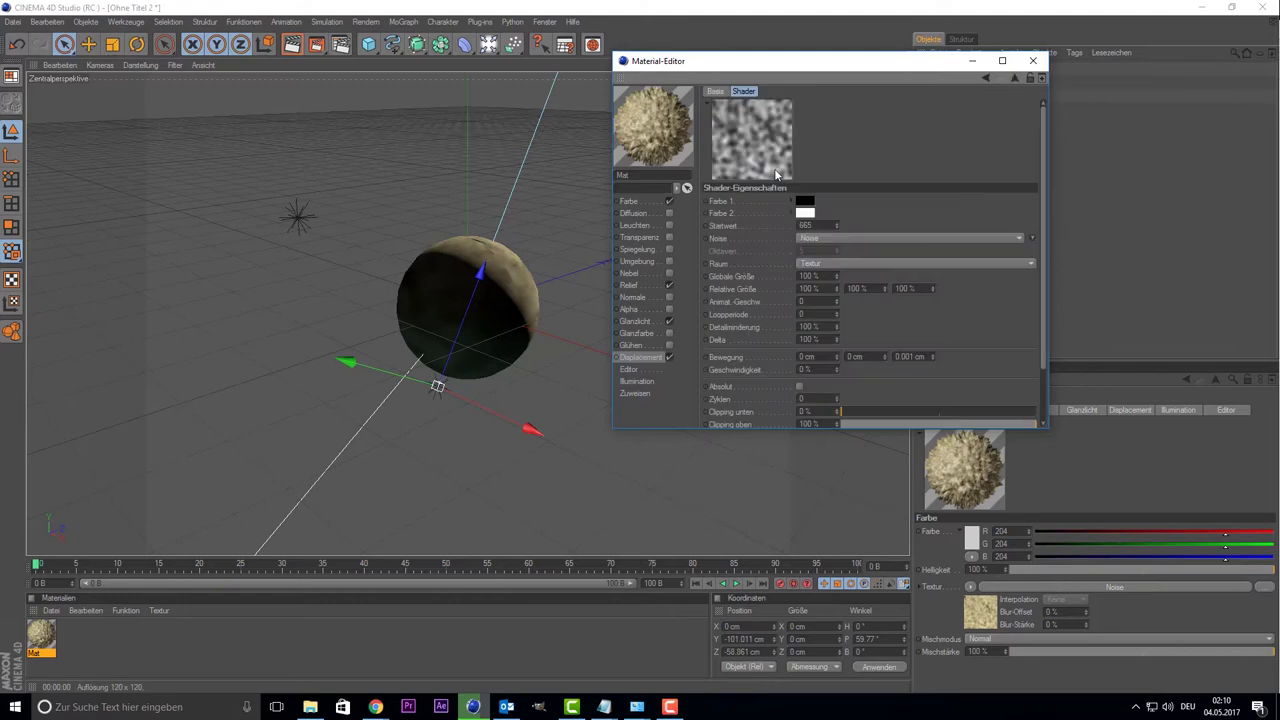
pyautogui.click(802, 239)
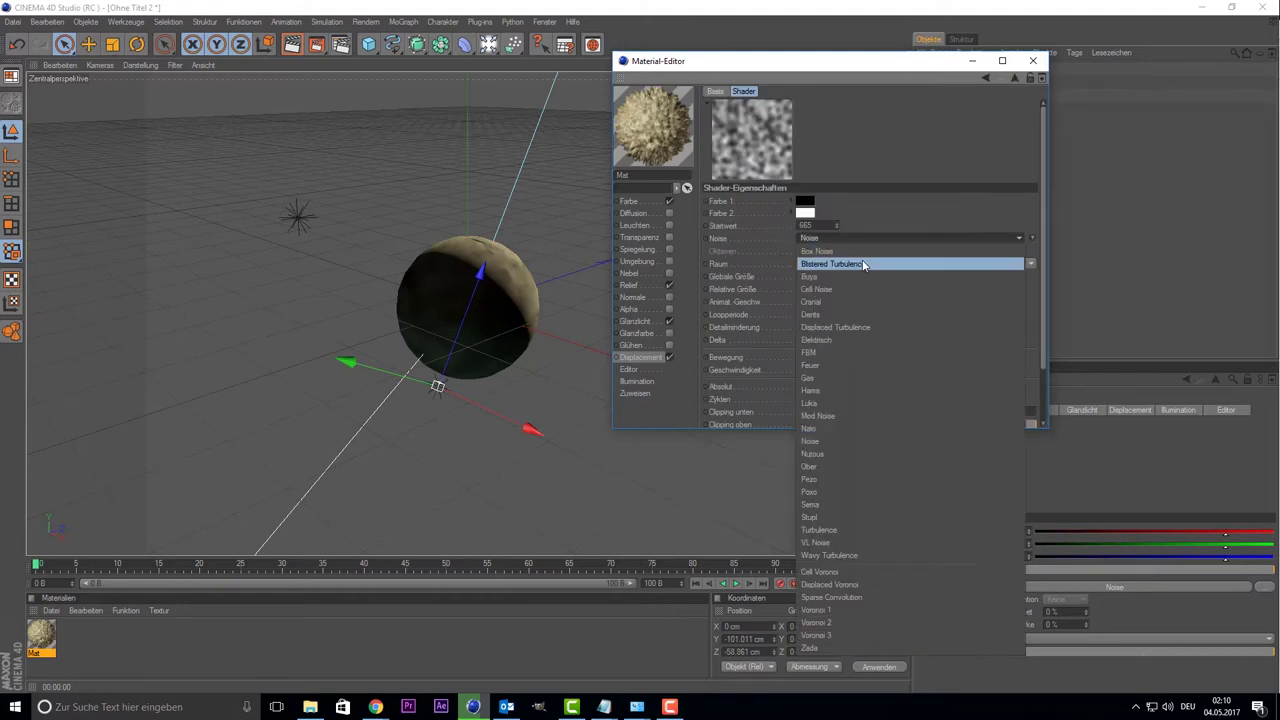
pyautogui.click(836, 611)
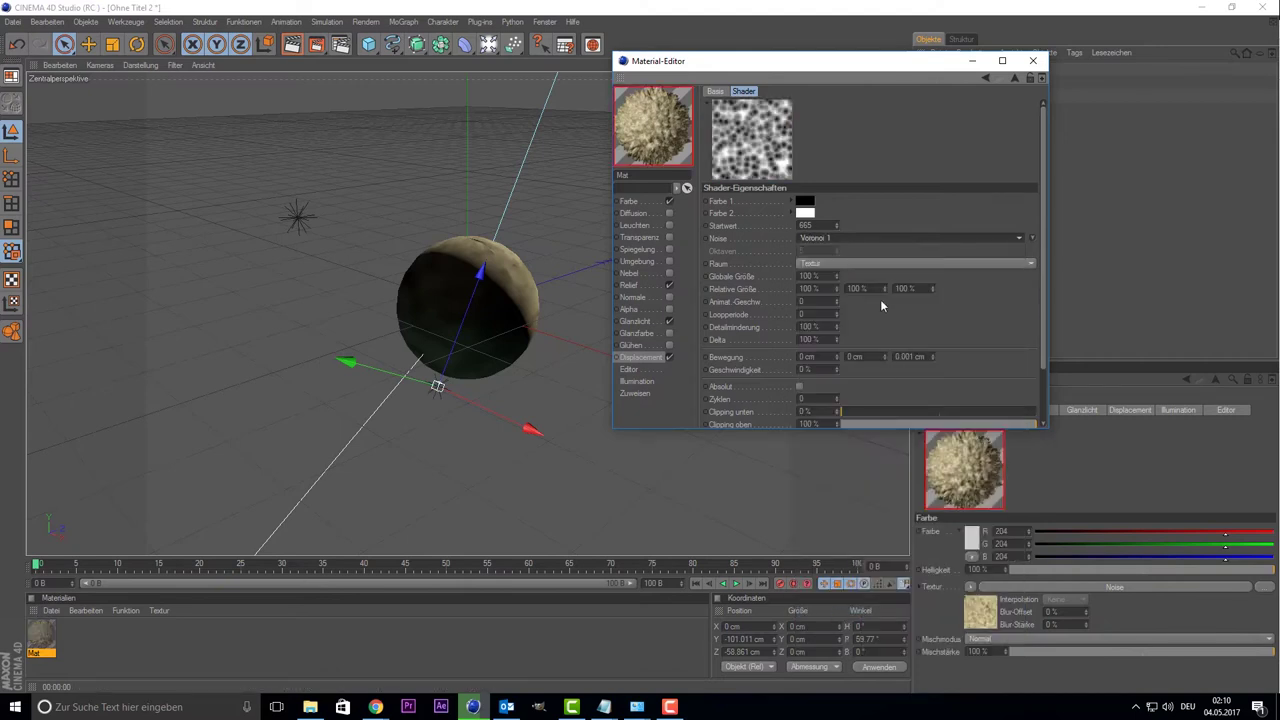
pyautogui.doubleClick(818, 276)
pyautogui.write('1000')
pyautogui.press('Return')
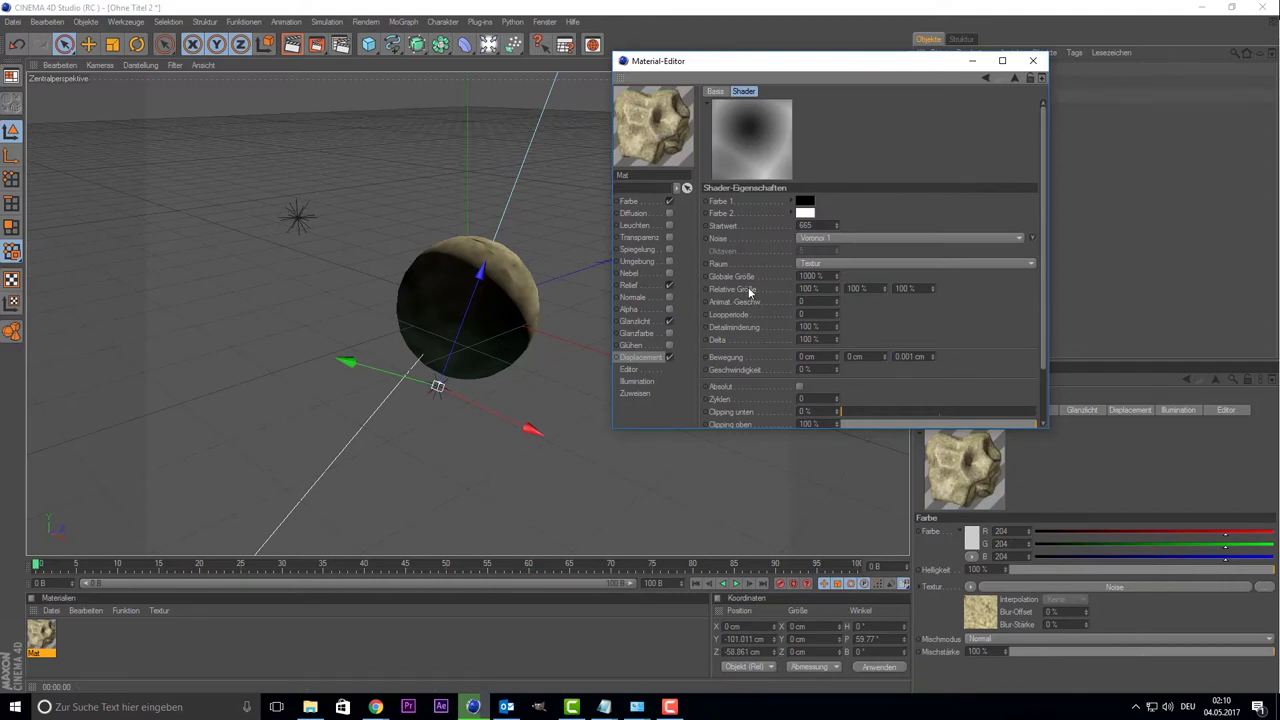
# - Set displacement maximum height to 50 cm, enable Sub-Polygon Displacement, and render
pyautogui.click(630, 358)
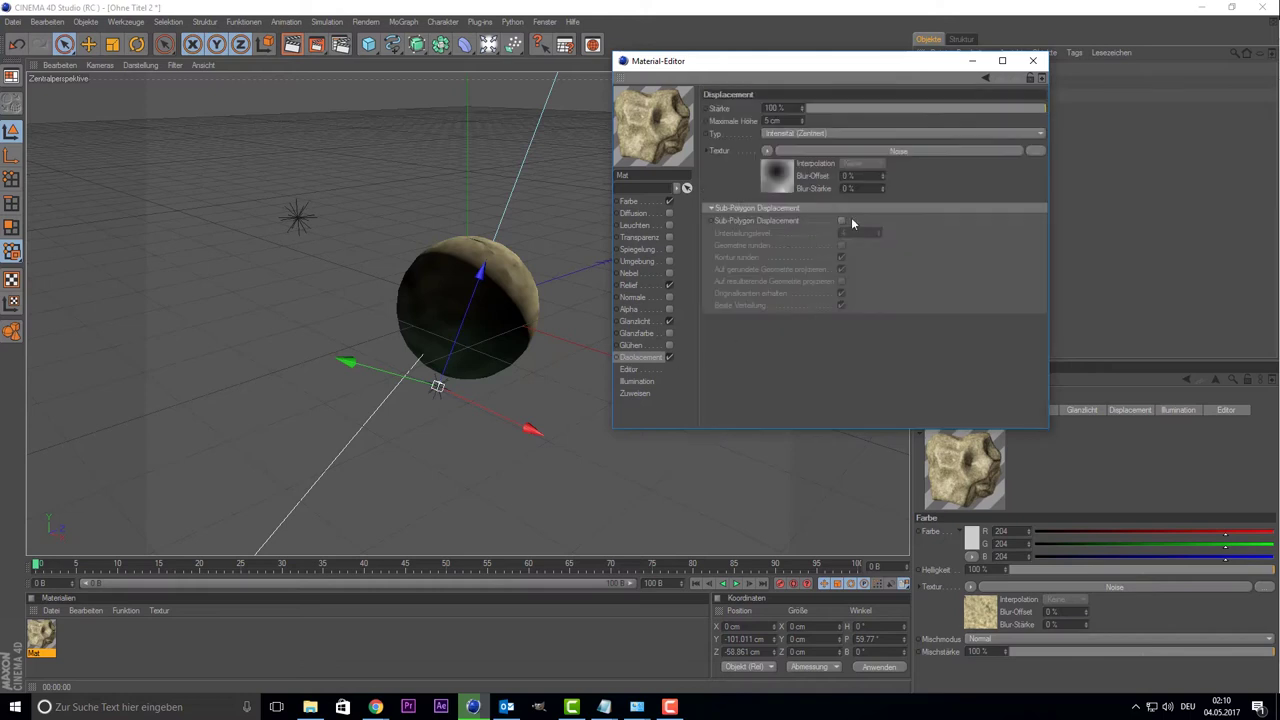
pyautogui.doubleClick(772, 120)
pyautogui.write('50')
pyautogui.click(841, 220)
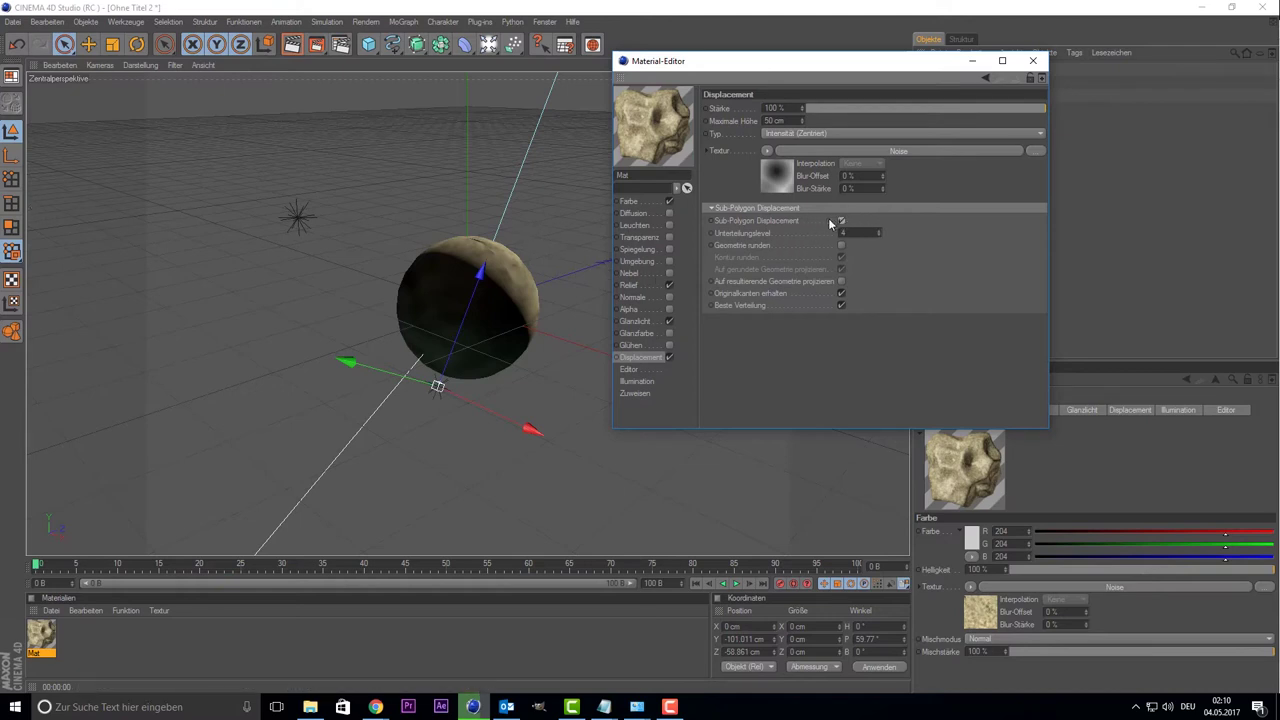
pyautogui.click(292, 45)
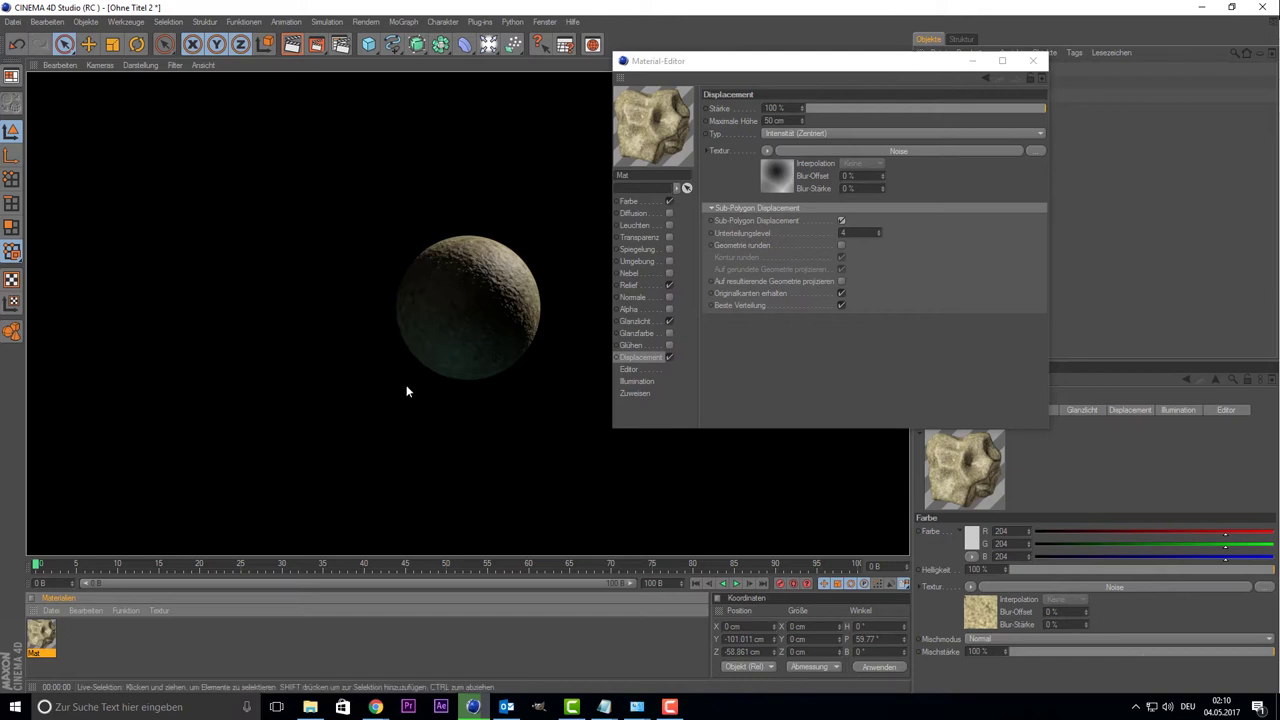
# - Uncheck Perfekte Kugel on the Kugel sphere and re-render the viewport
pyautogui.click(510, 294)
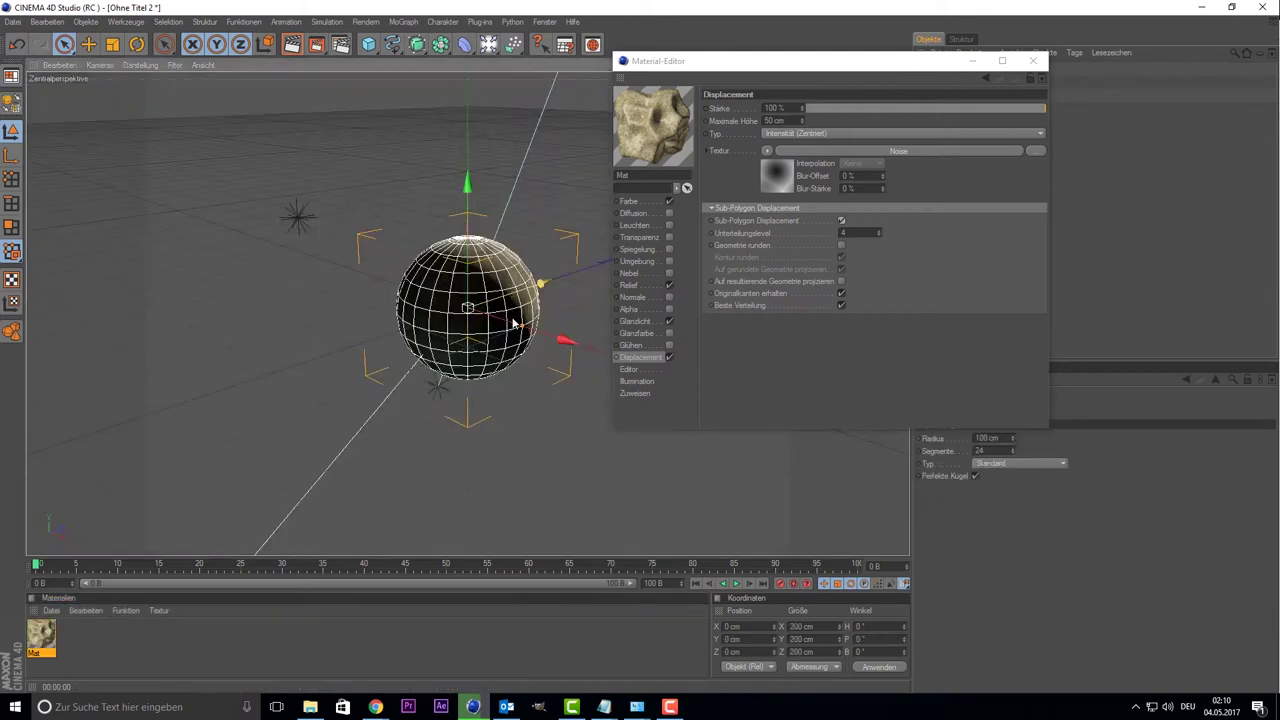
pyautogui.click(1031, 63)
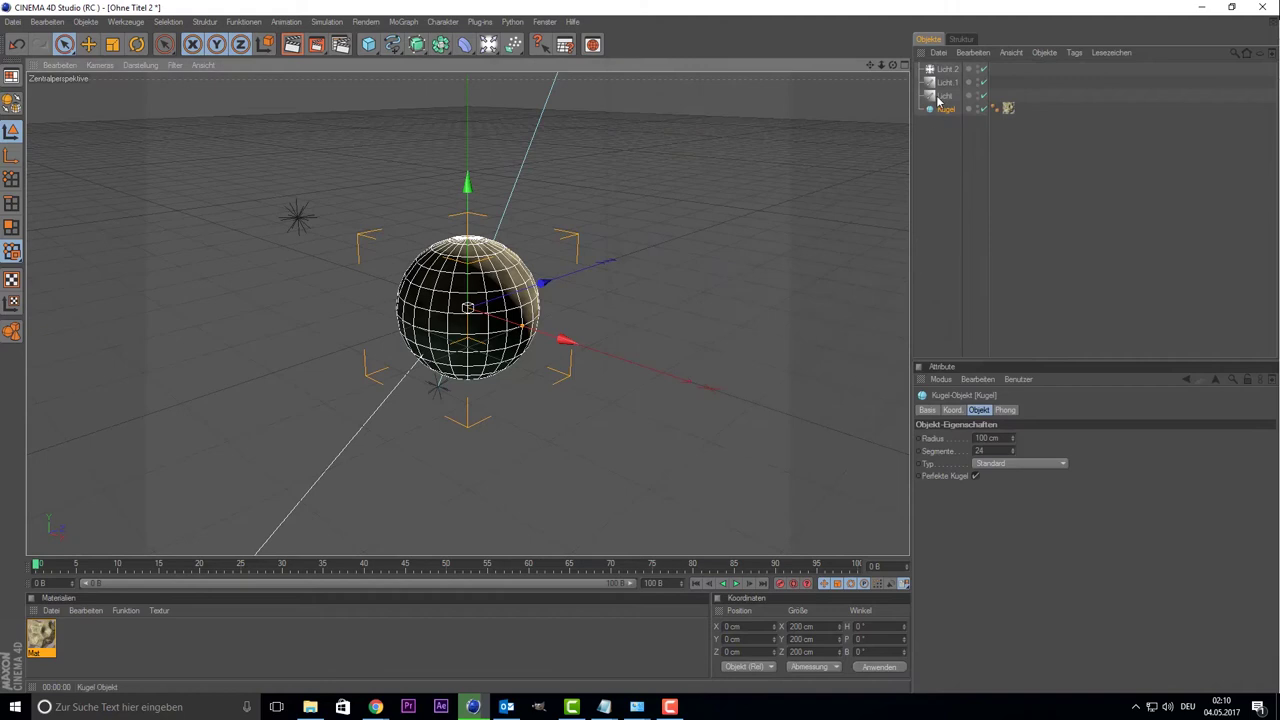
pyautogui.click(955, 480)
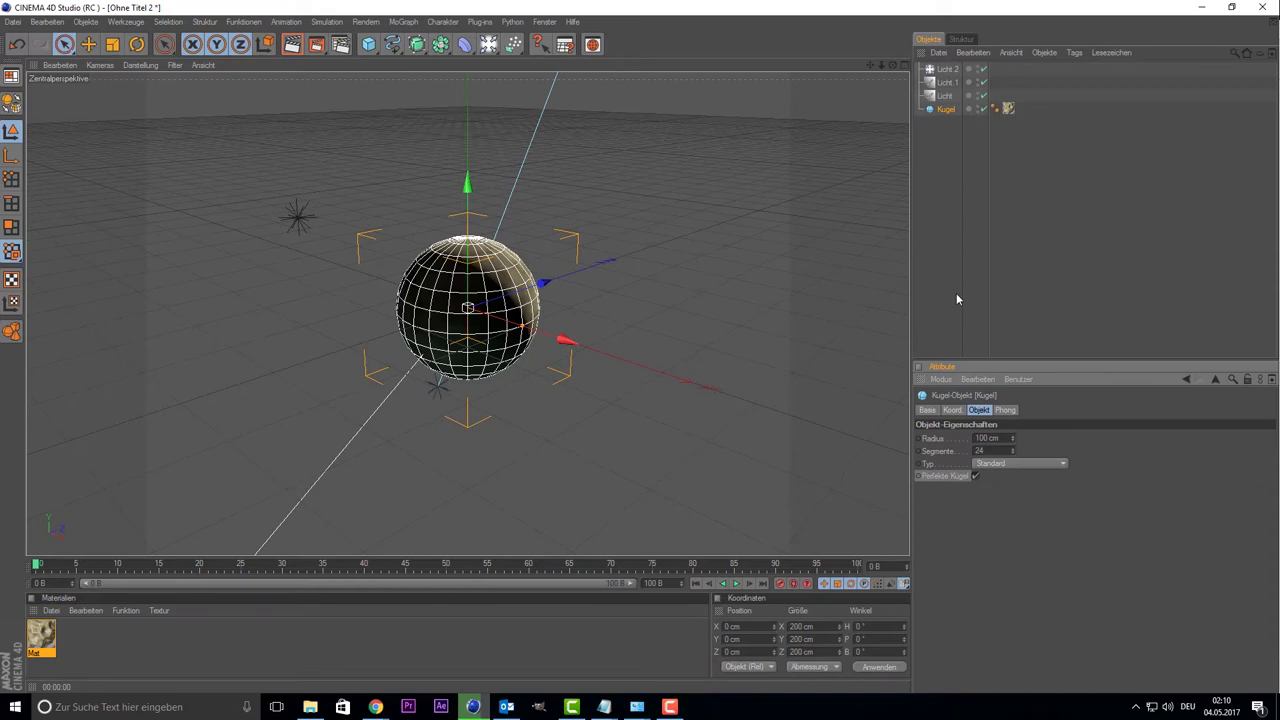
pyautogui.click(943, 110)
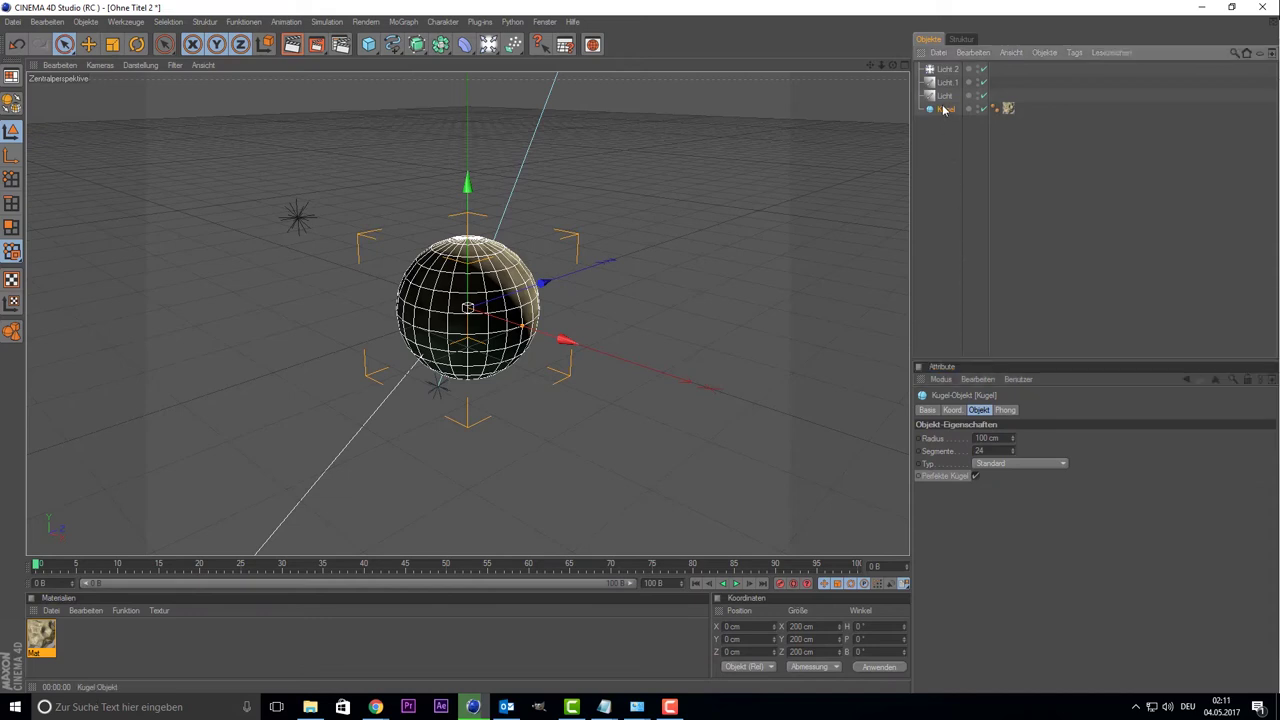
pyautogui.click(976, 477)
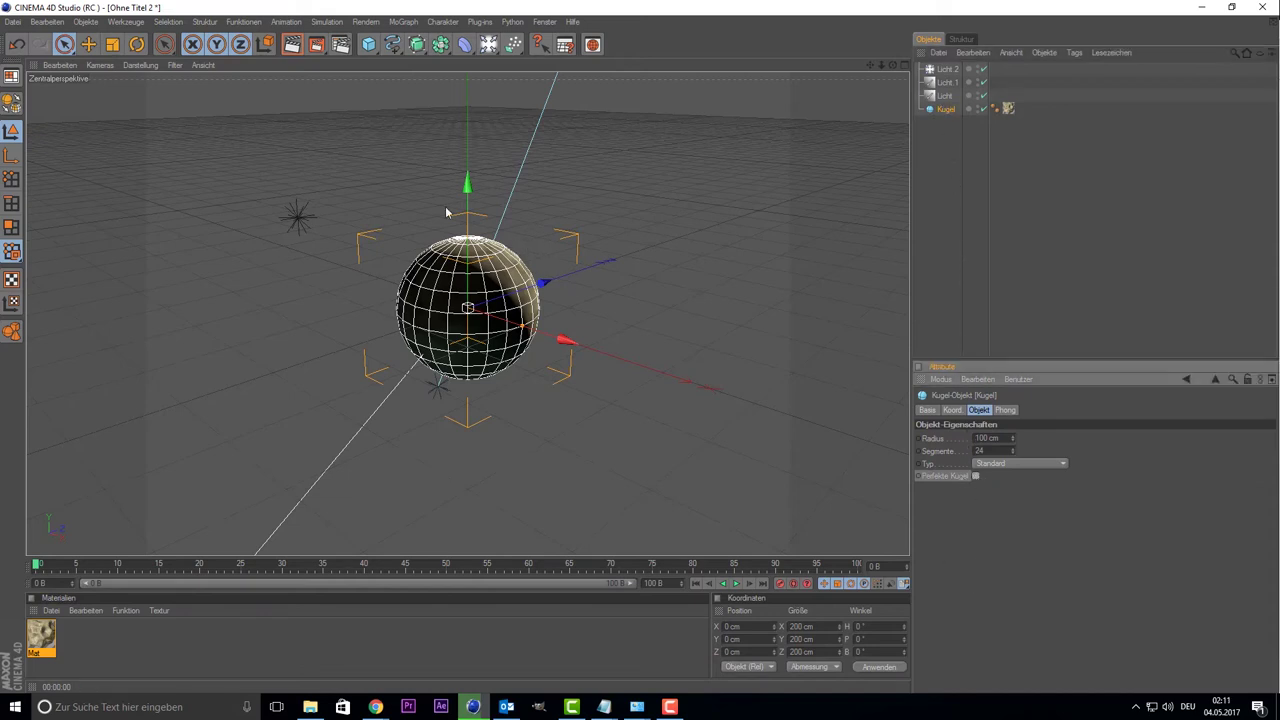
pyautogui.click(297, 44)
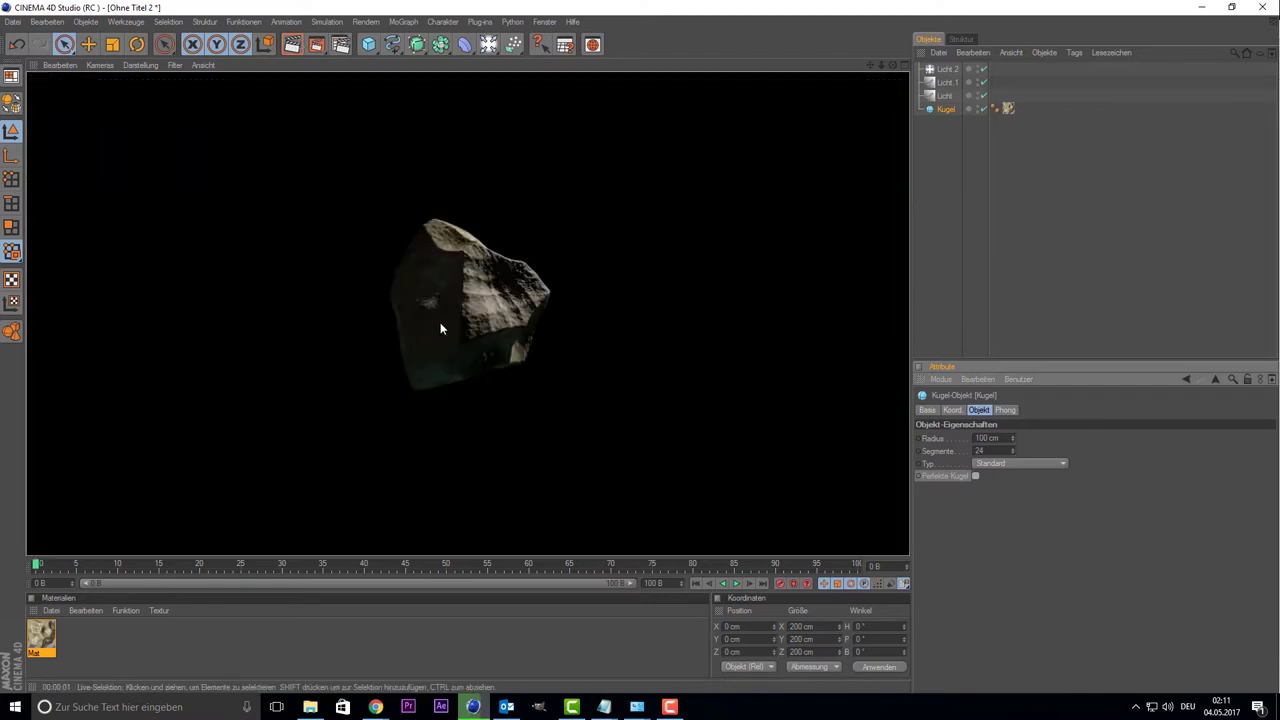
pyautogui.hotkey('ctrl', 'r')
# - Open the Mat material in the Material Editor and move the editor beside the sphere
pyautogui.click(41, 640)
pyautogui.doubleClick(41, 640)
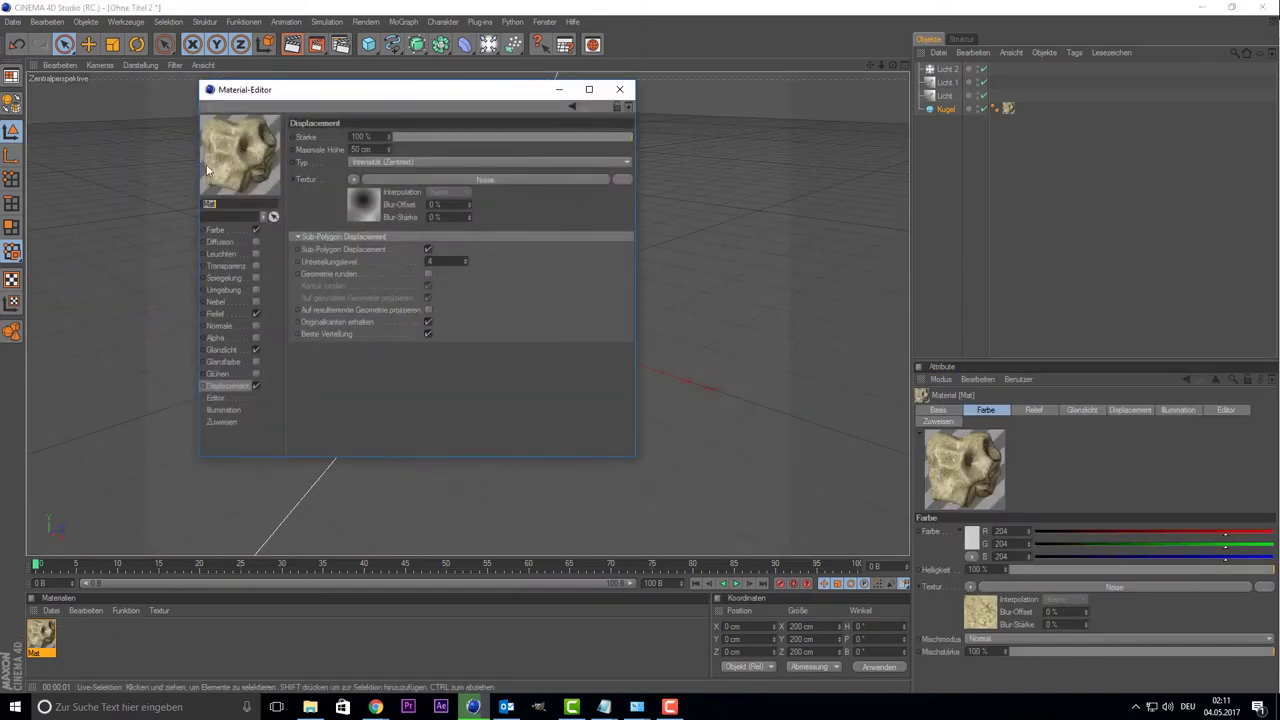
pyautogui.moveTo(321, 82)
pyautogui.mouseDown()
pyautogui.moveTo(677, 97)
pyautogui.moveTo(753, 83)
pyautogui.mouseUp()
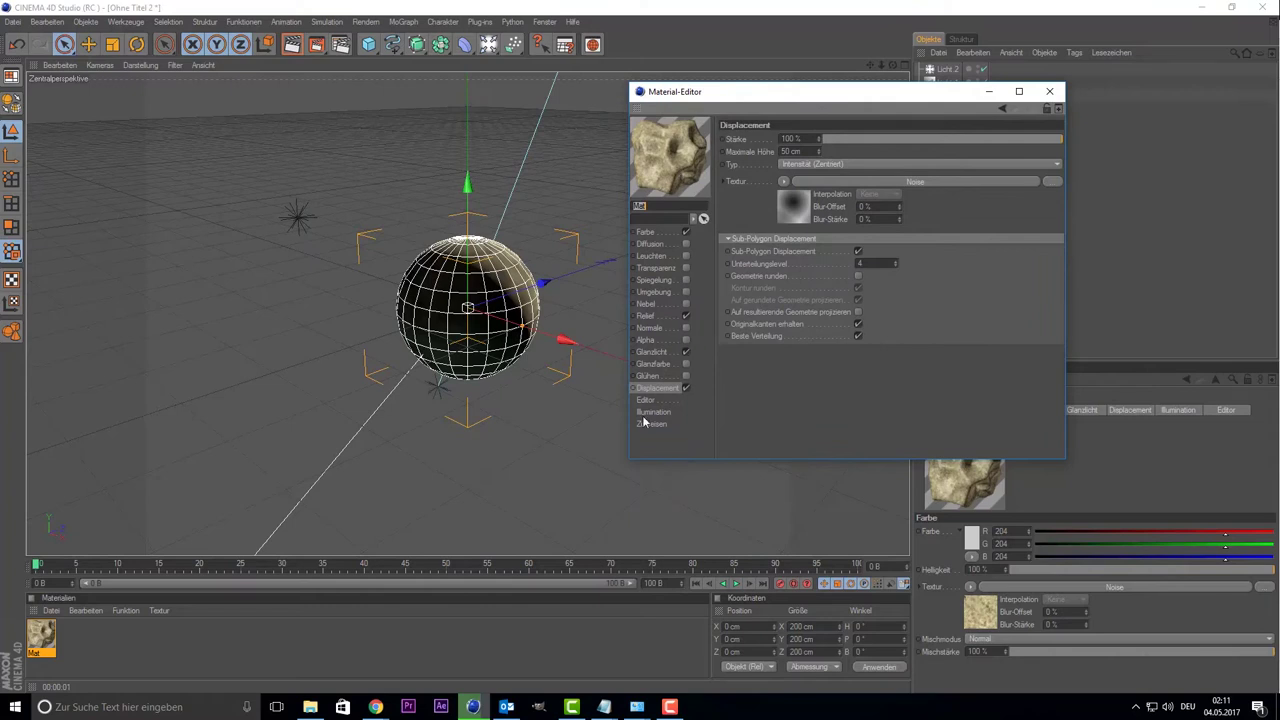
# - Turn the displacement texture into a layer shader and add a second Noise layer
pyautogui.click(784, 181)
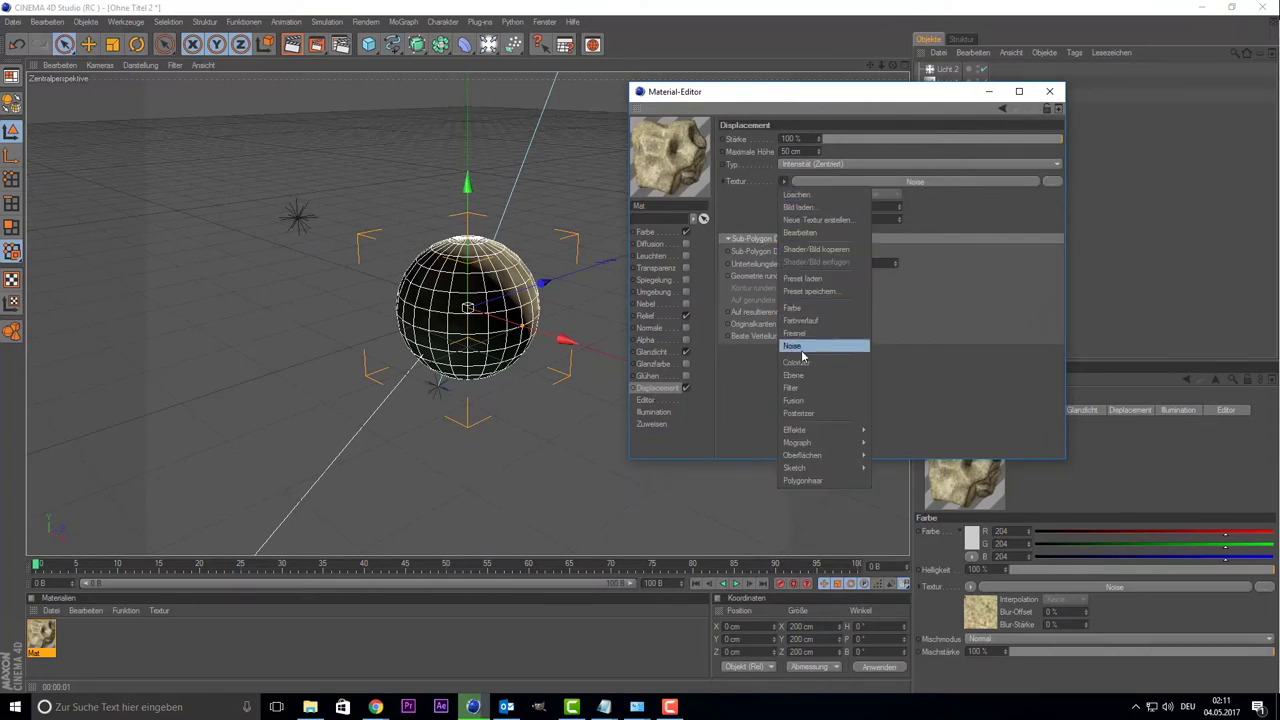
pyautogui.click(798, 375)
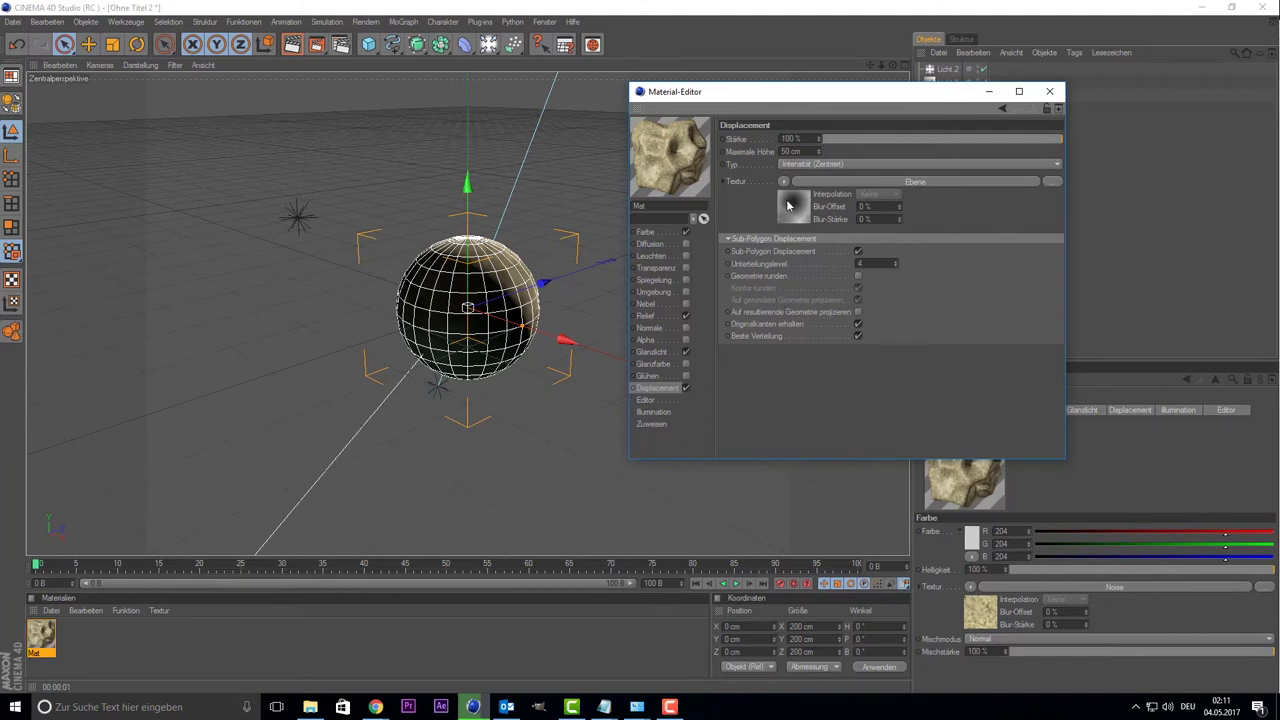
pyautogui.click(790, 205)
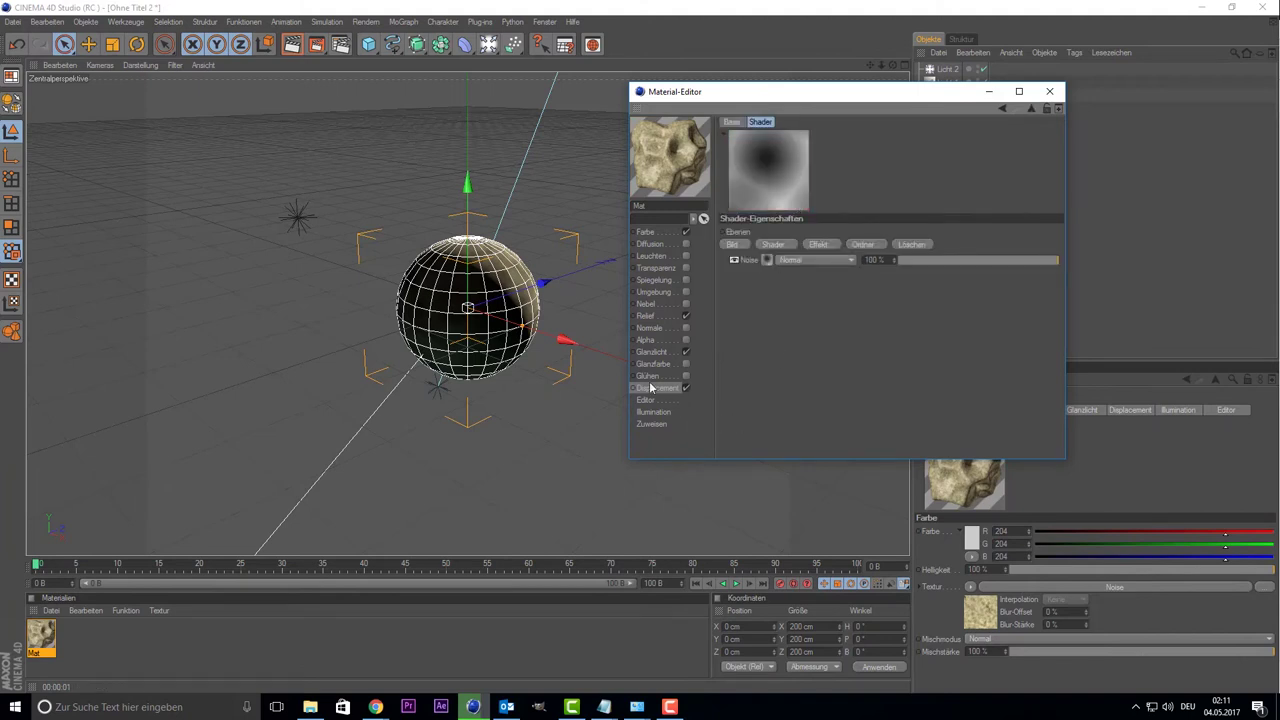
pyautogui.click(788, 245)
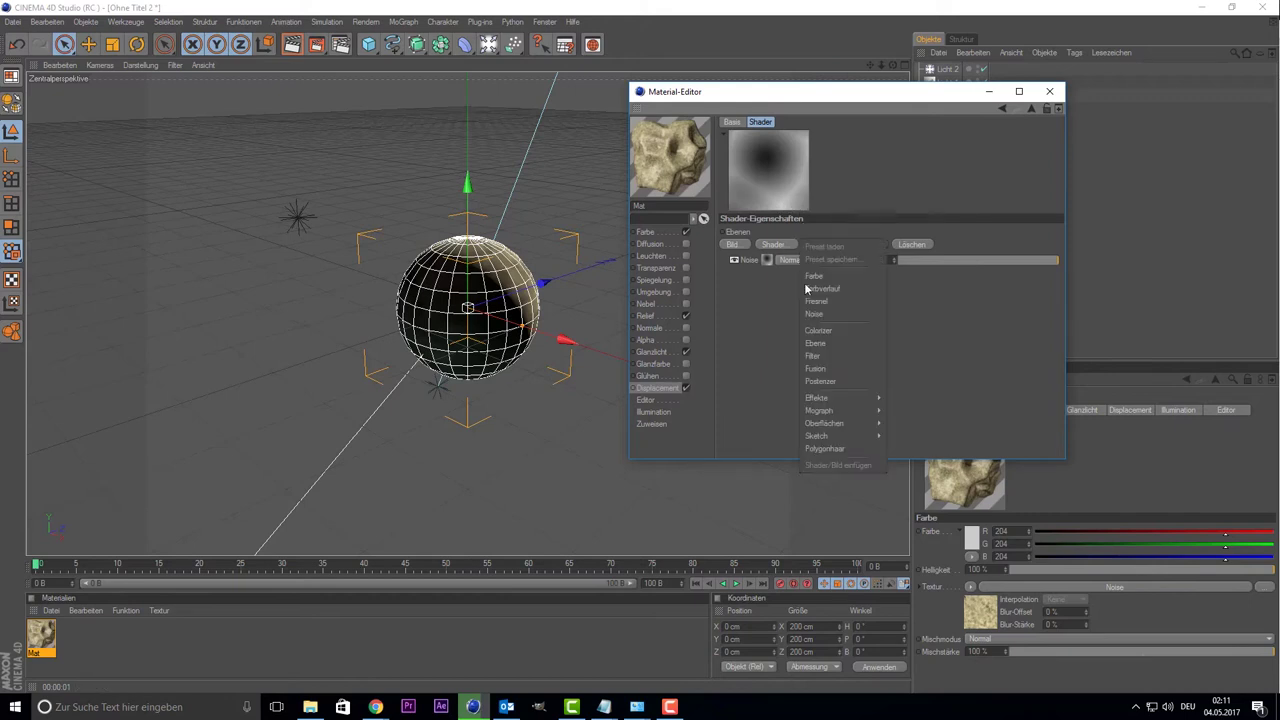
pyautogui.click(822, 314)
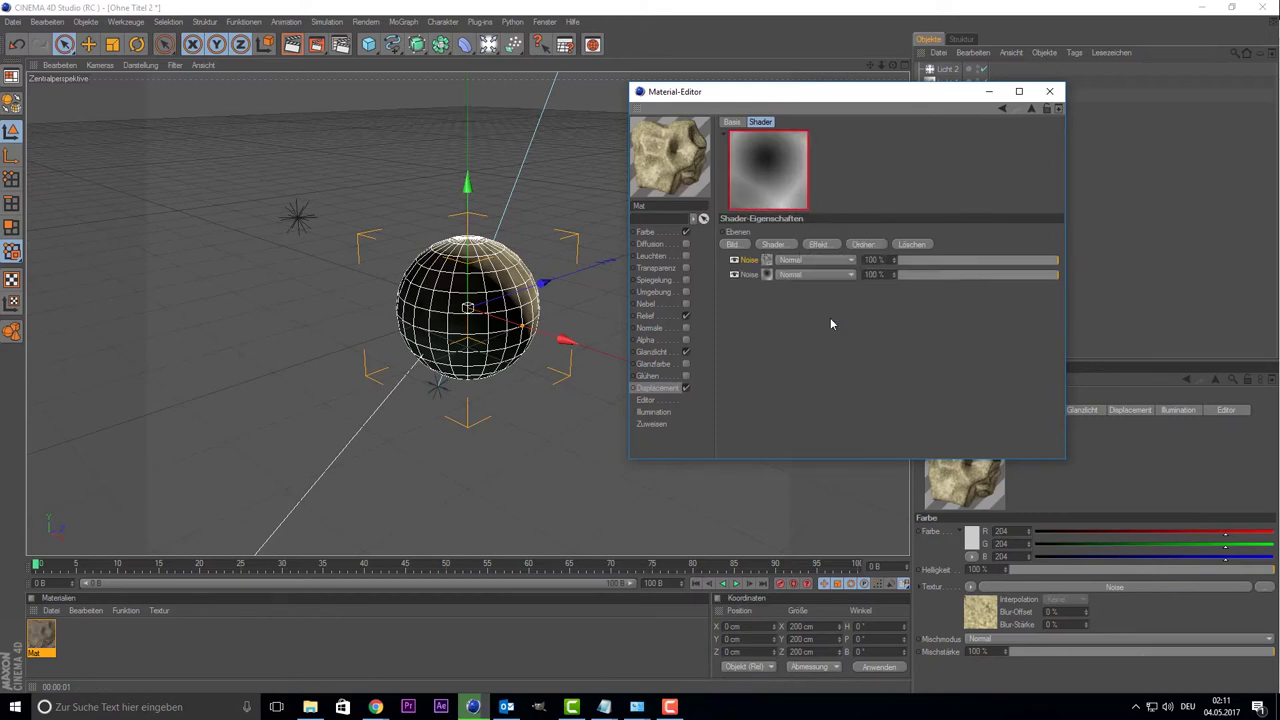
# - Switch the new Noise layer to Voronoi 1 with a 300 % global size
pyautogui.click(766, 262)
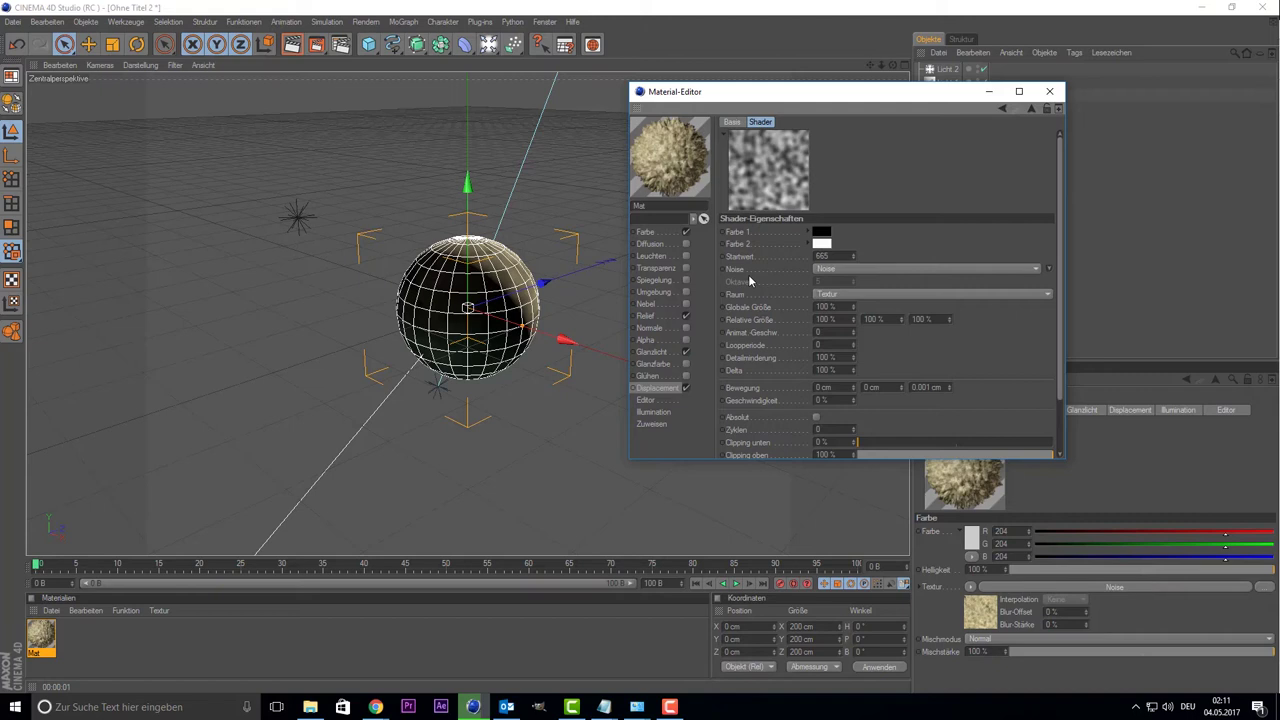
pyautogui.click(835, 270)
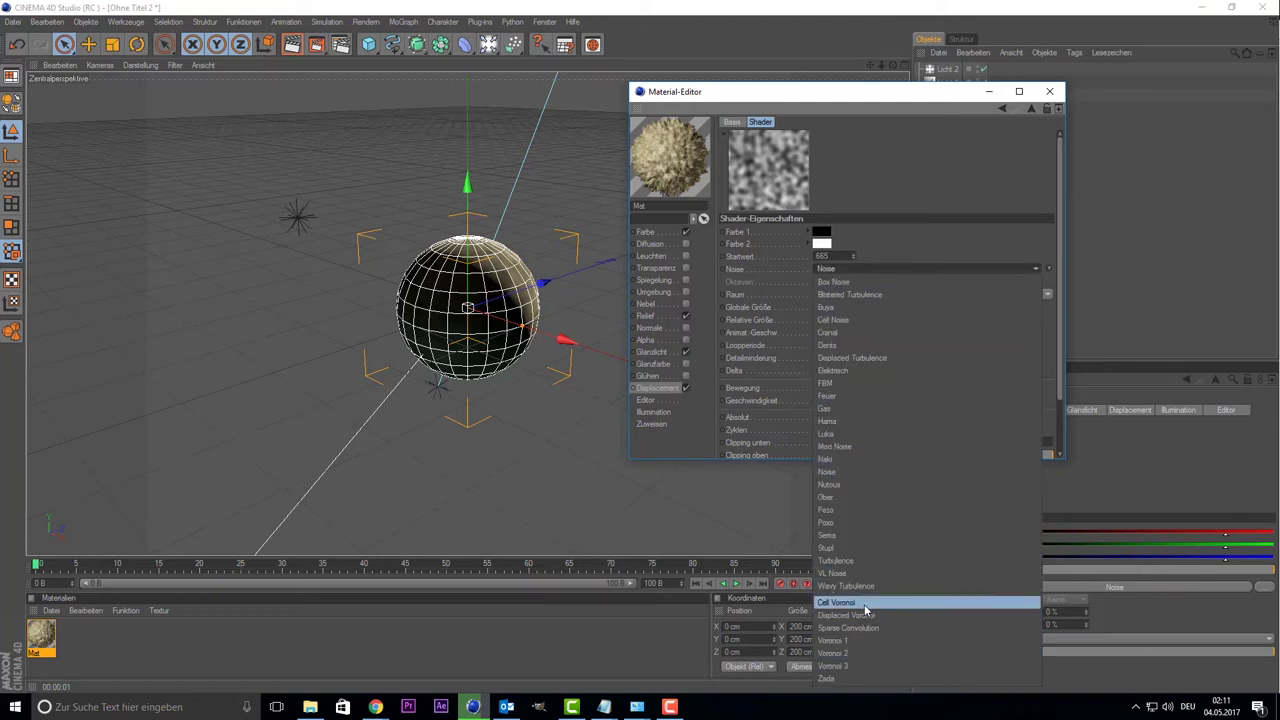
pyautogui.click(867, 649)
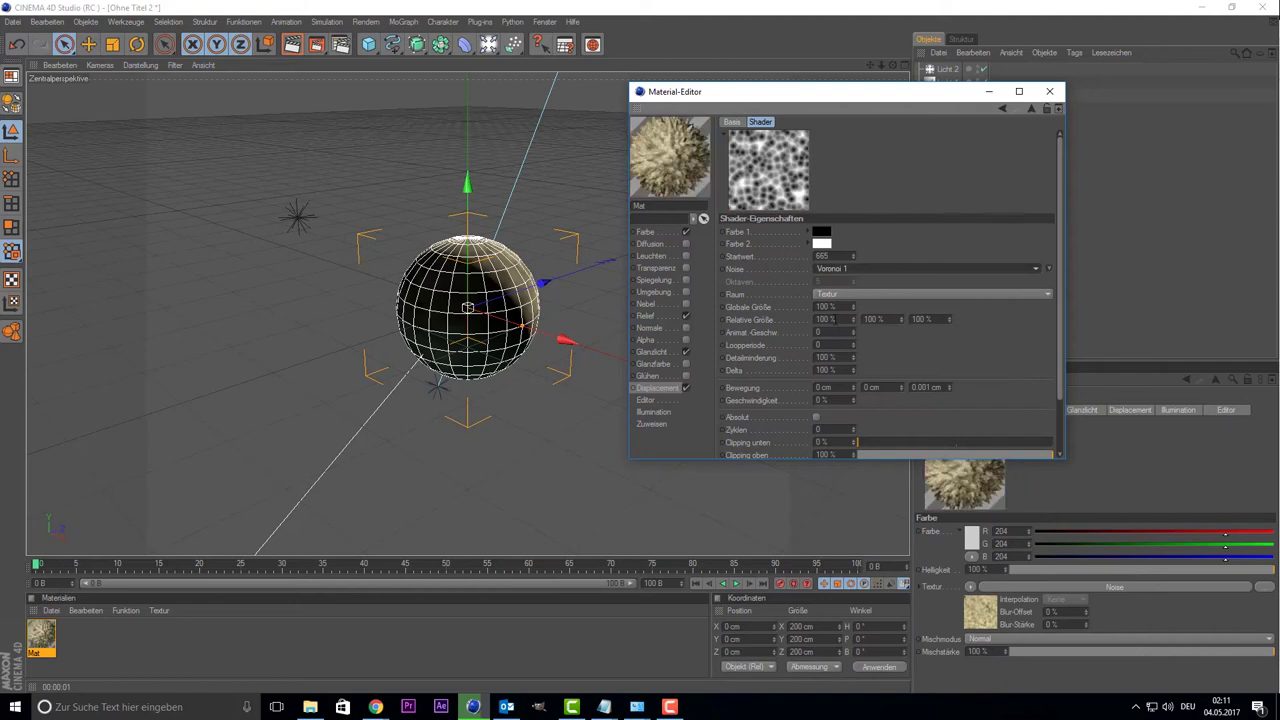
pyautogui.doubleClick(841, 306)
pyautogui.write('1')
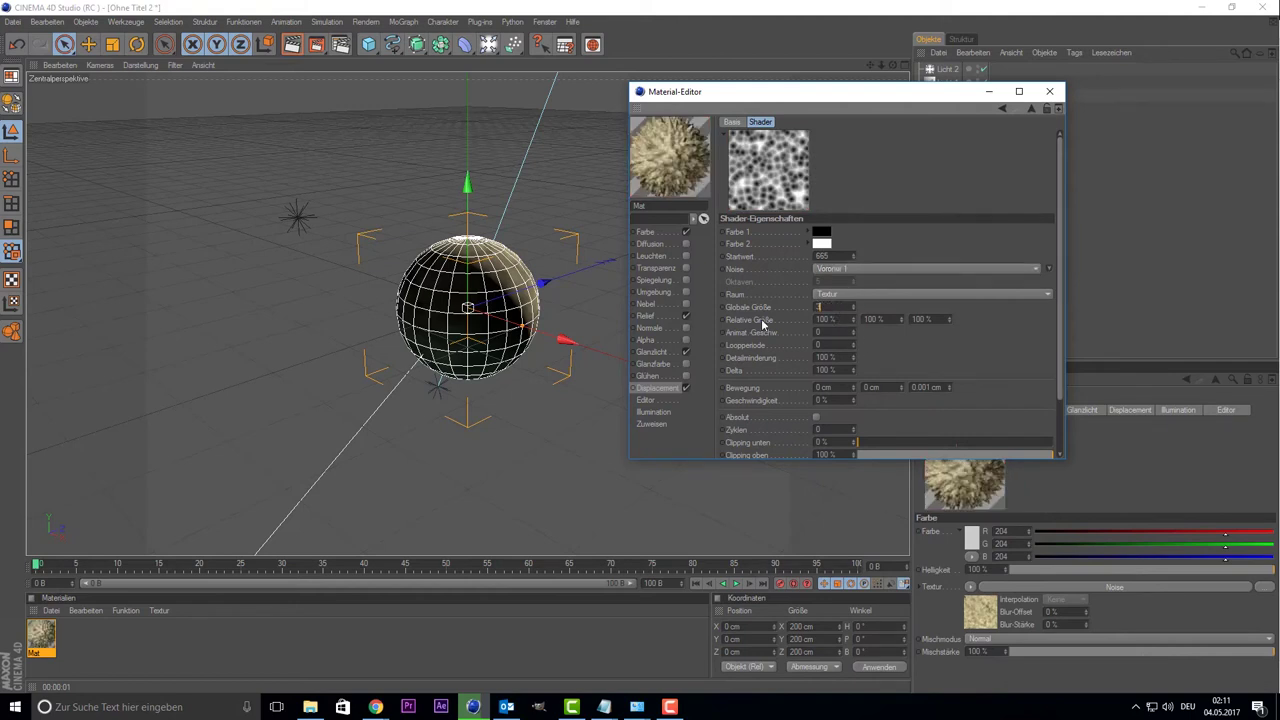
pyautogui.press('Return')
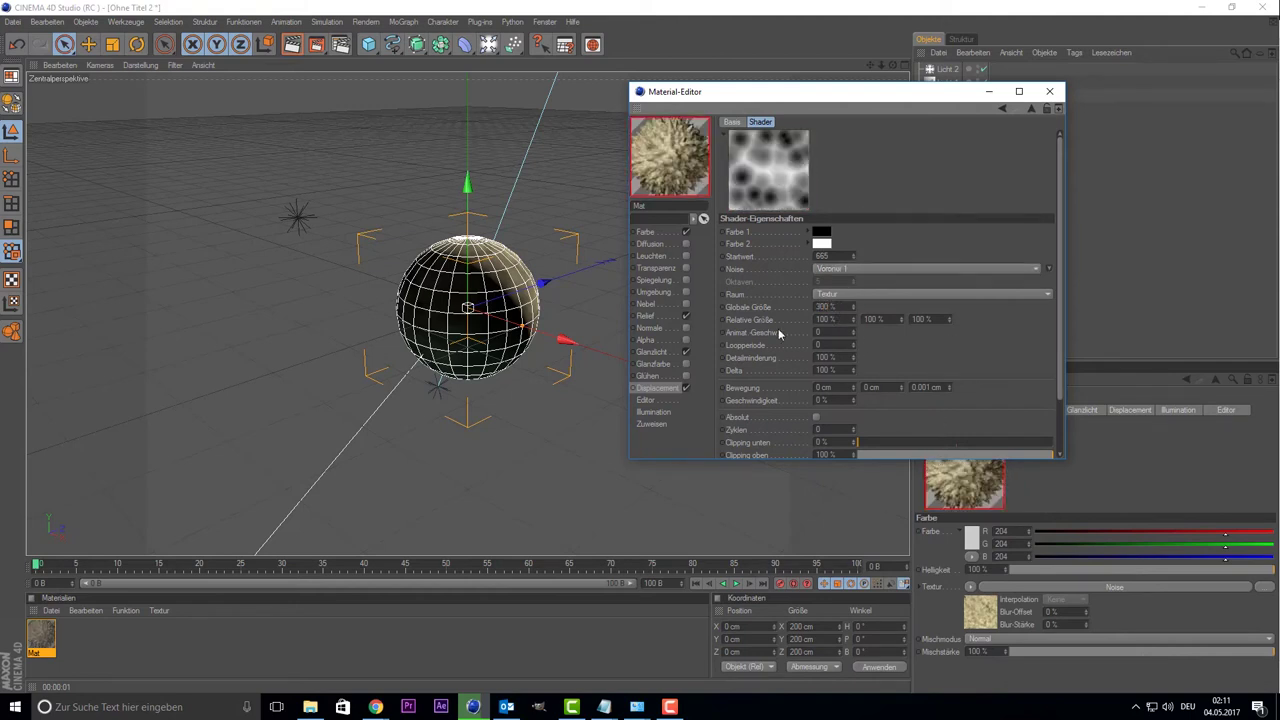
# - Lower the first Noise layer's opacity to 20 % in the displacement layer list
pyautogui.click(665, 388)
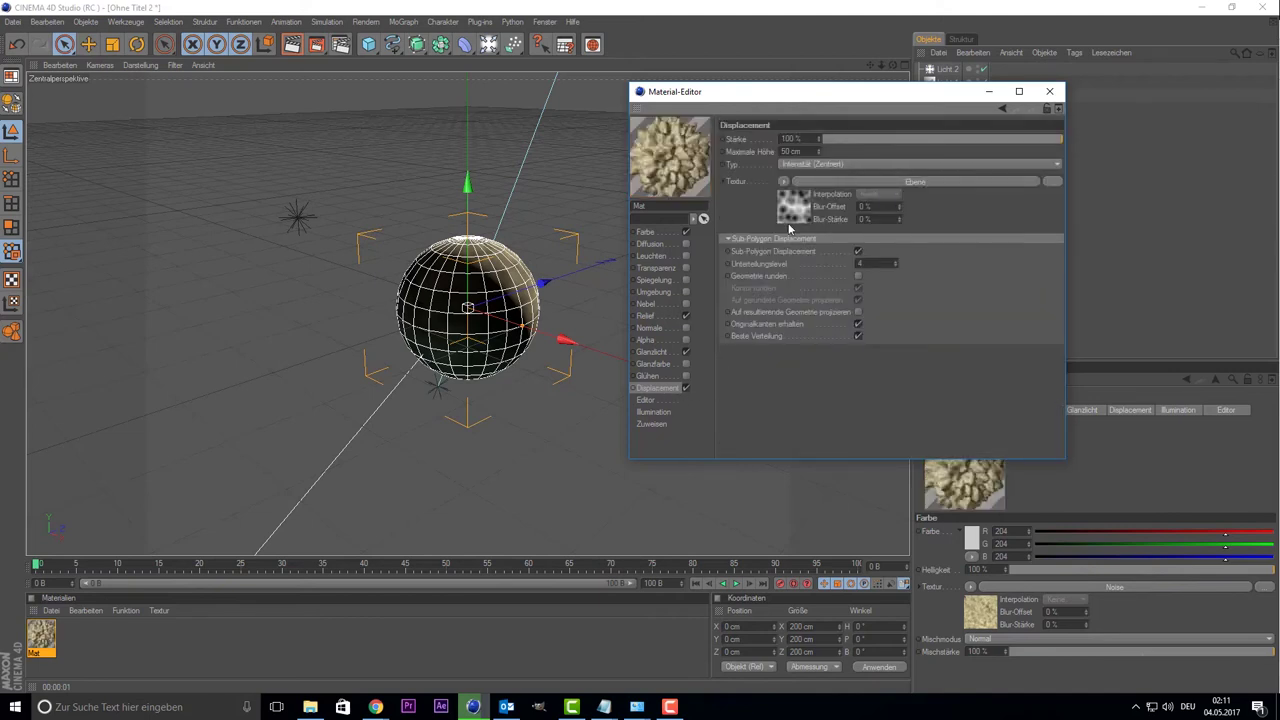
pyautogui.click(791, 230)
pyautogui.moveTo(888, 261); pyautogui.dragTo(809, 260)
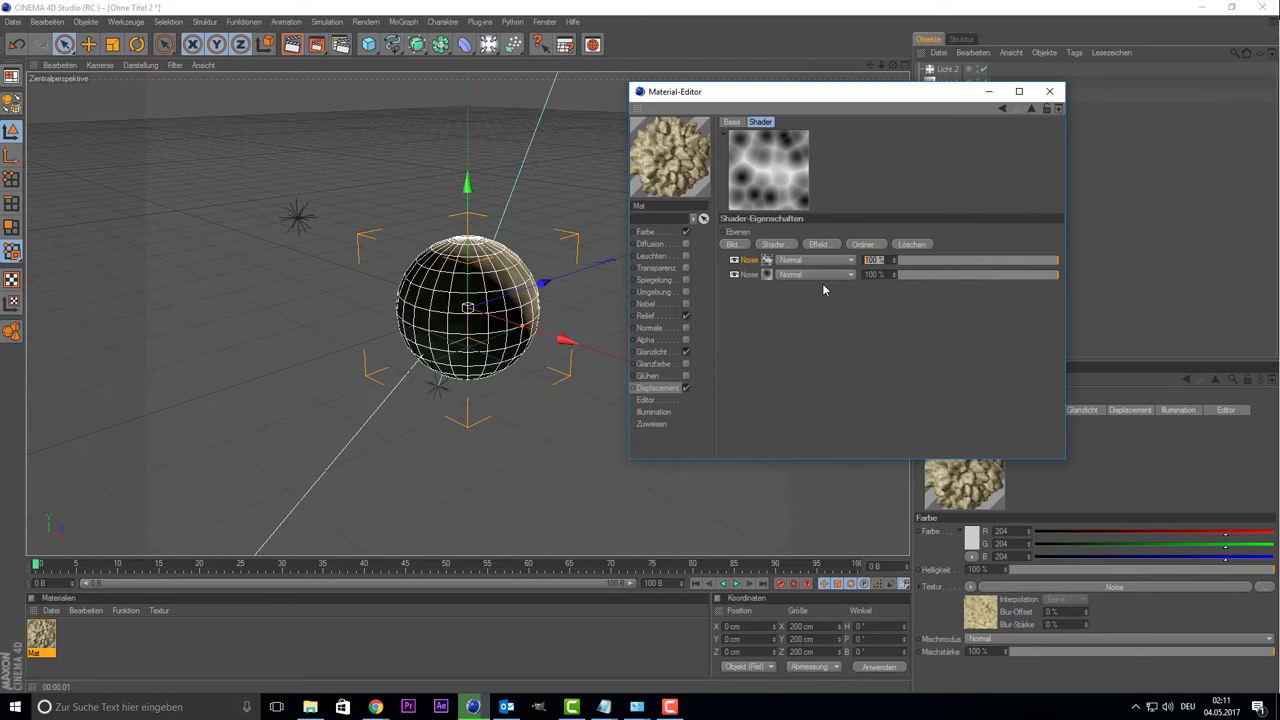
pyautogui.write('20')
pyautogui.press('Return')
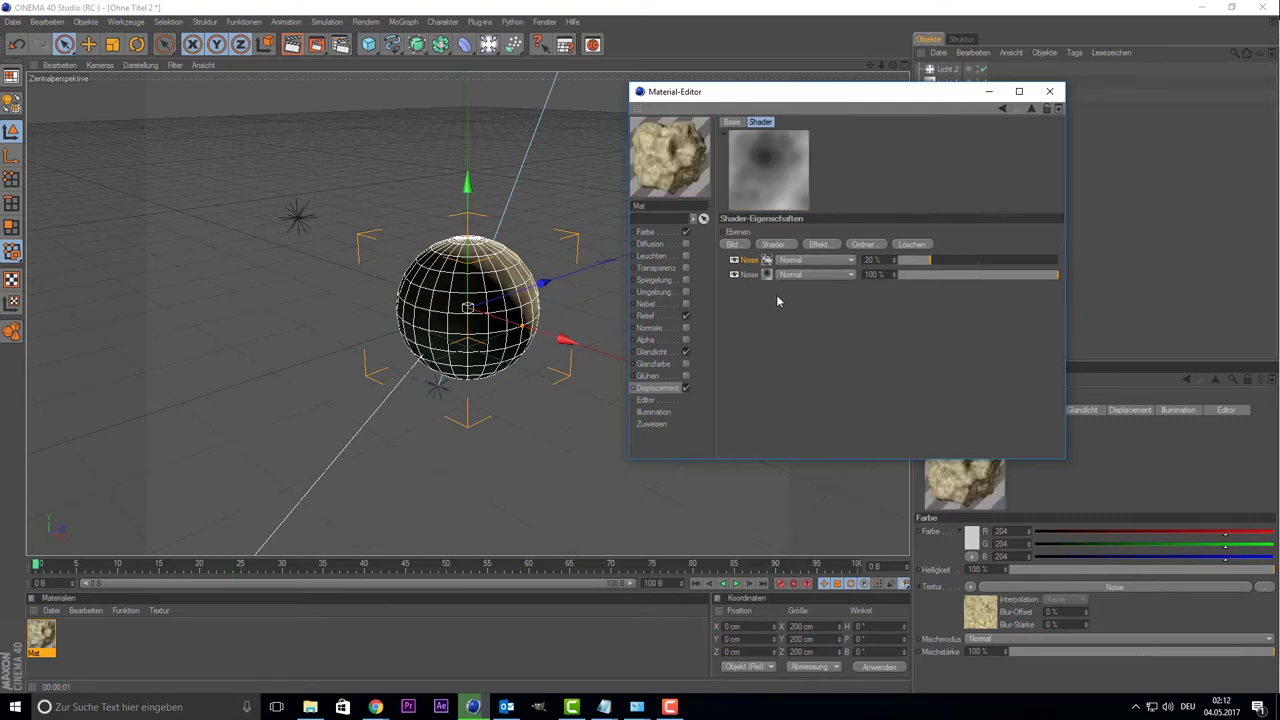
# - Add another Noise layer to the displacement stack at 10 % opacity
pyautogui.click(782, 245)
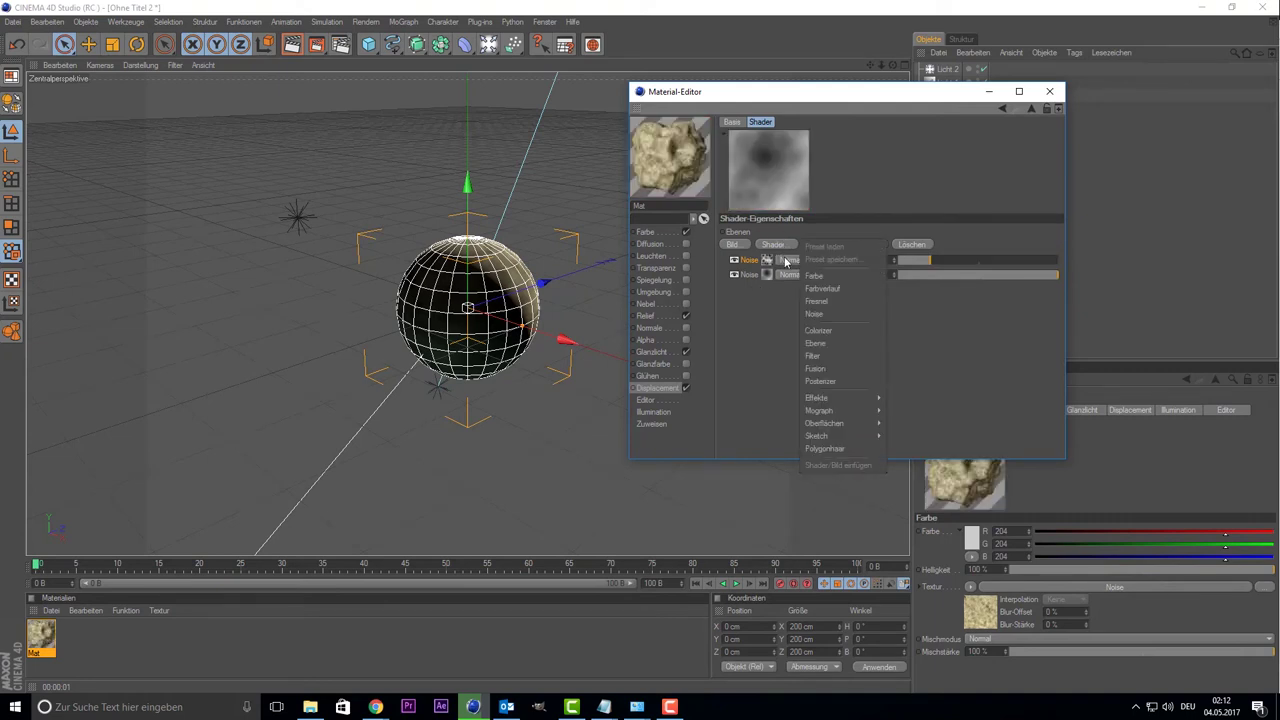
pyautogui.click(815, 314)
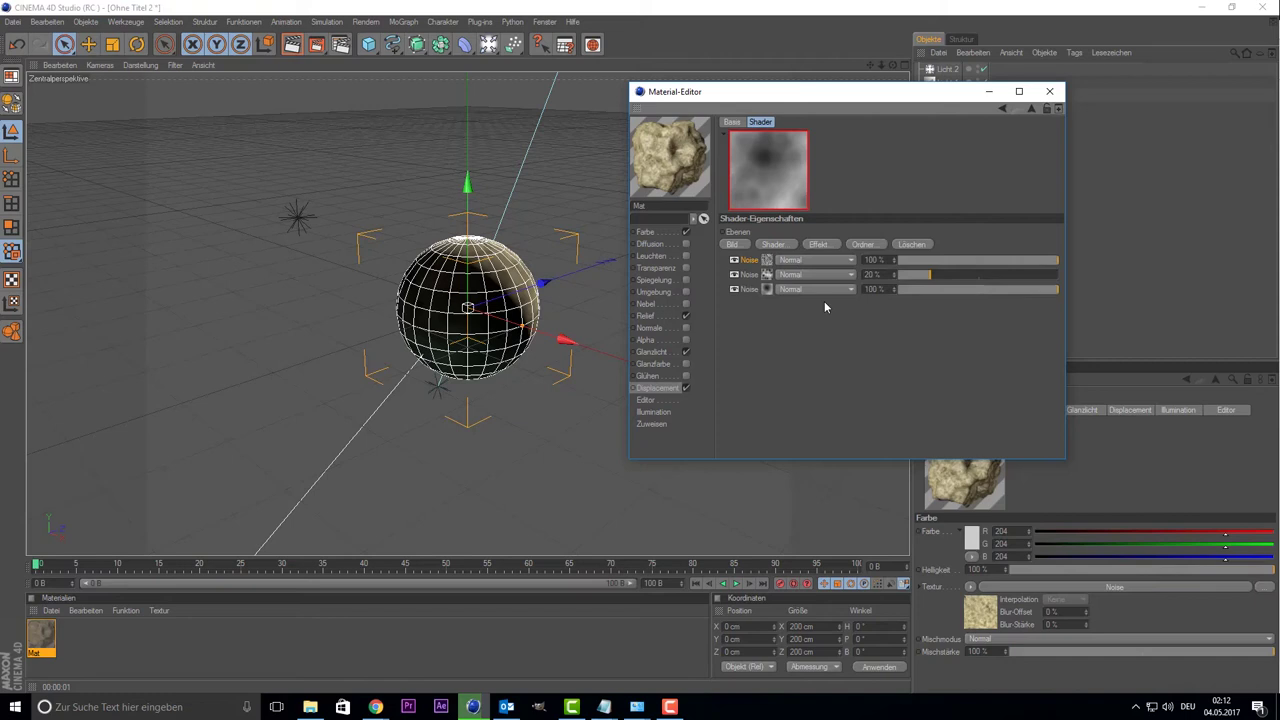
pyautogui.click(881, 259)
pyautogui.write('10')
pyautogui.press('Return')
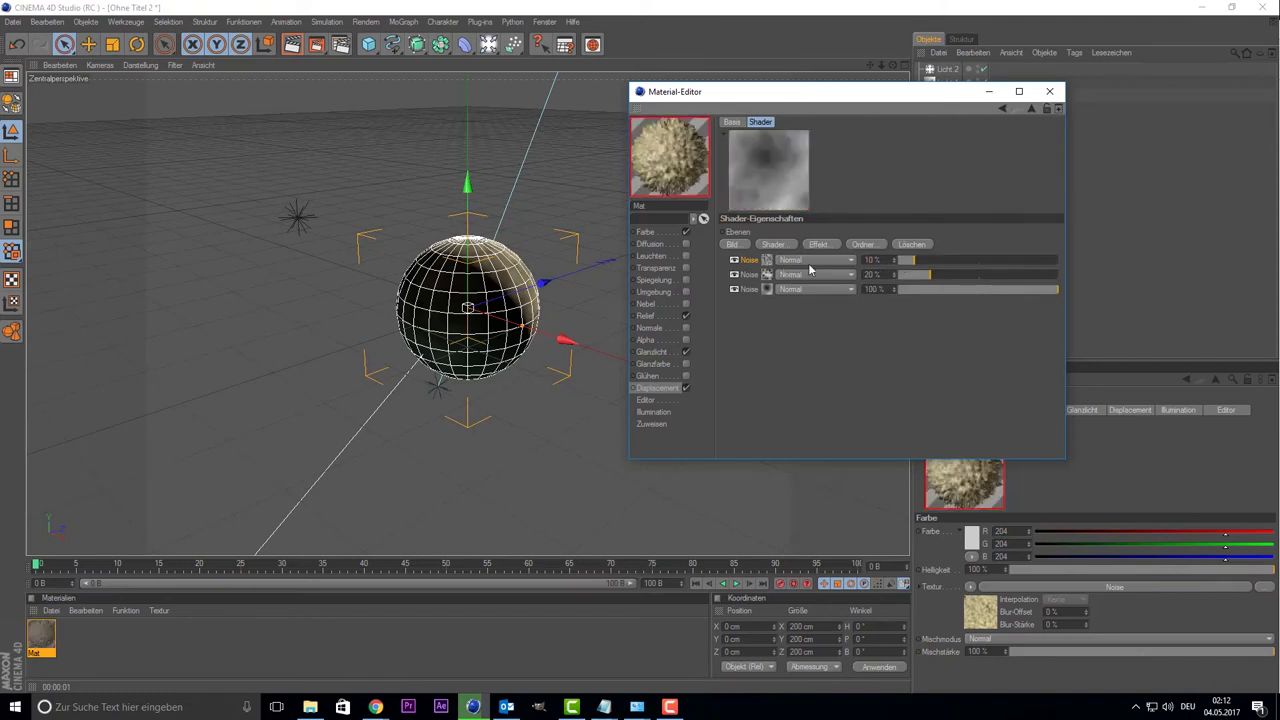
# - Set that new layer's noise type to Blistered Turbulence
pyautogui.click(774, 264)
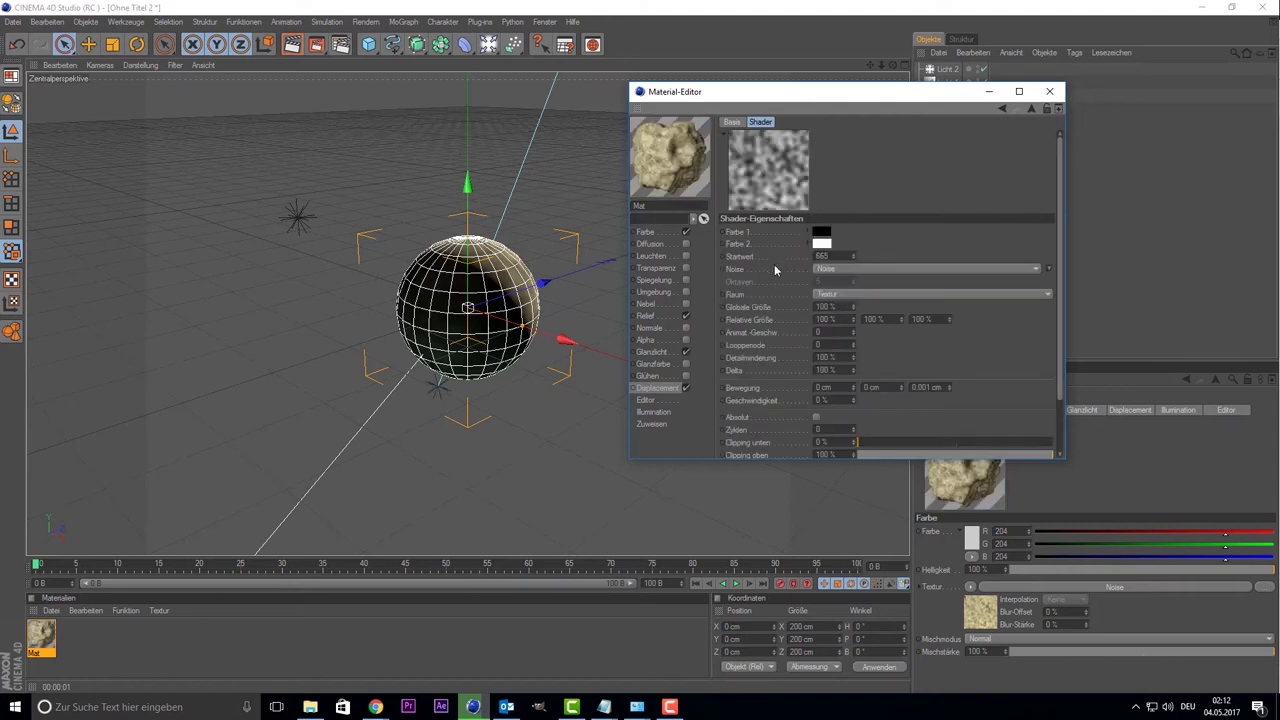
pyautogui.click(889, 266)
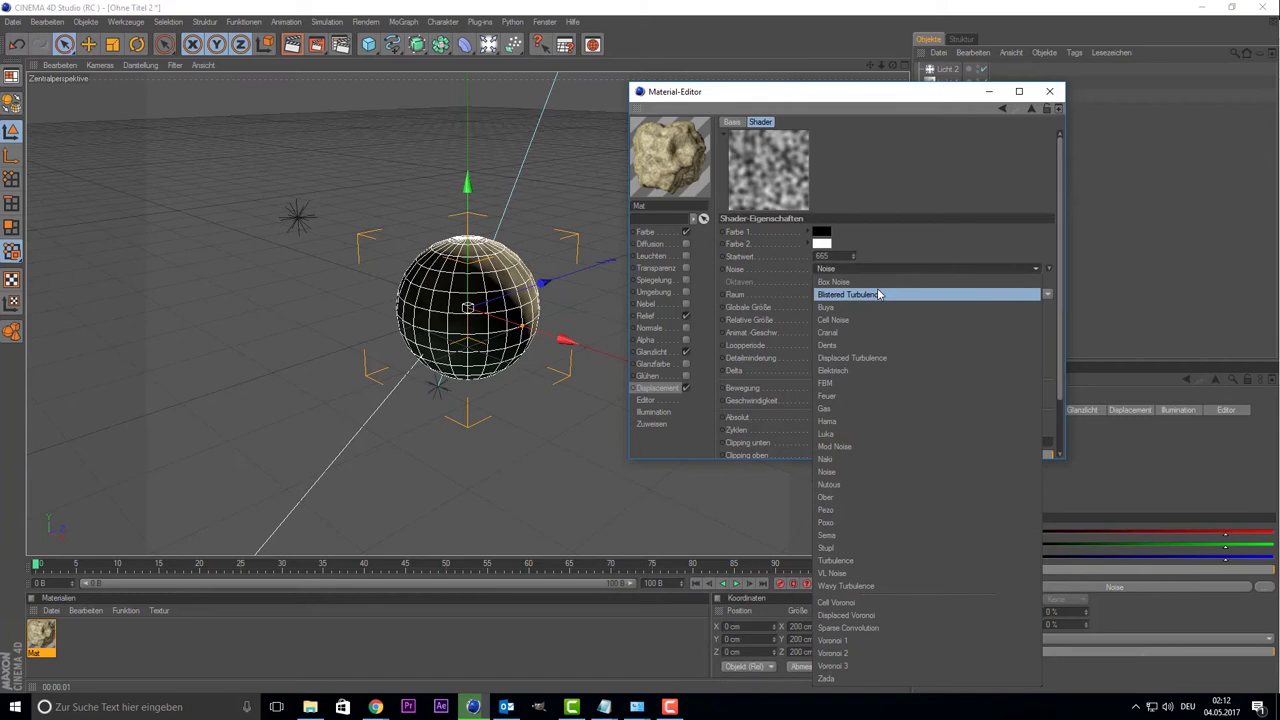
pyautogui.click(877, 288)
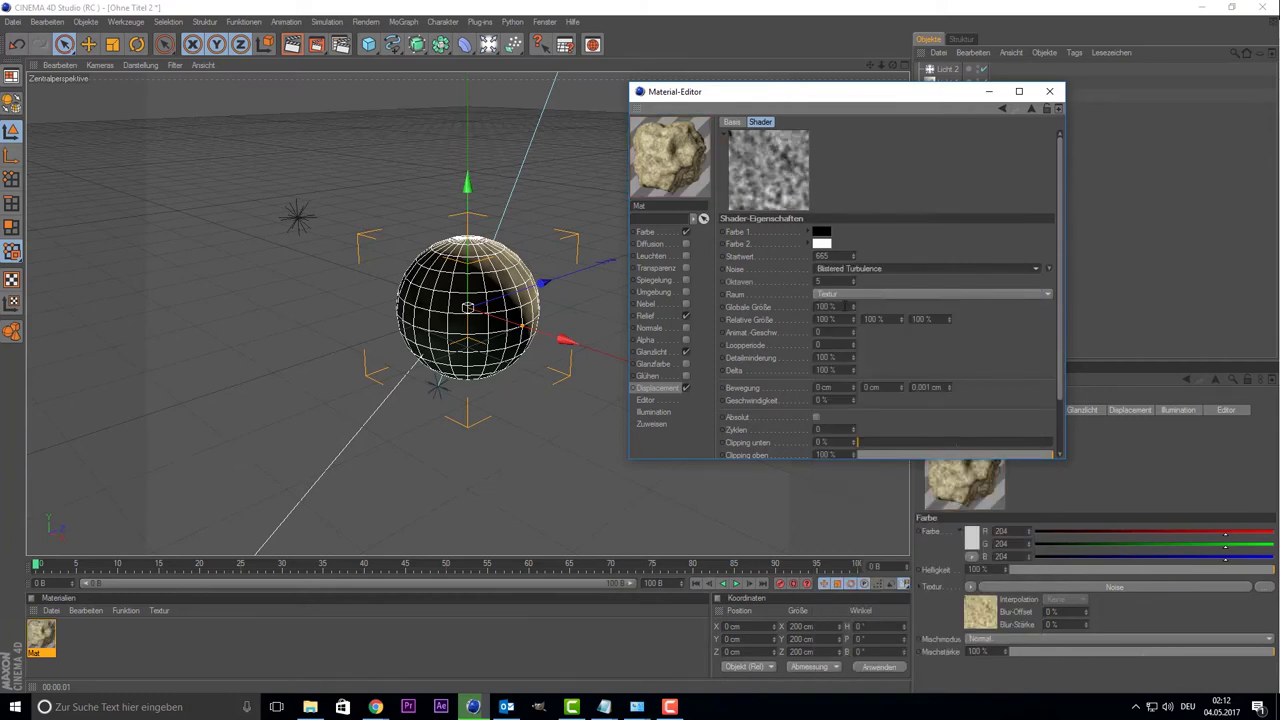
pyautogui.click(658, 388)
# - Render the viewport, raise Sub-Polygon Displacement subdivision to 5, and render again
pyautogui.click(291, 47)
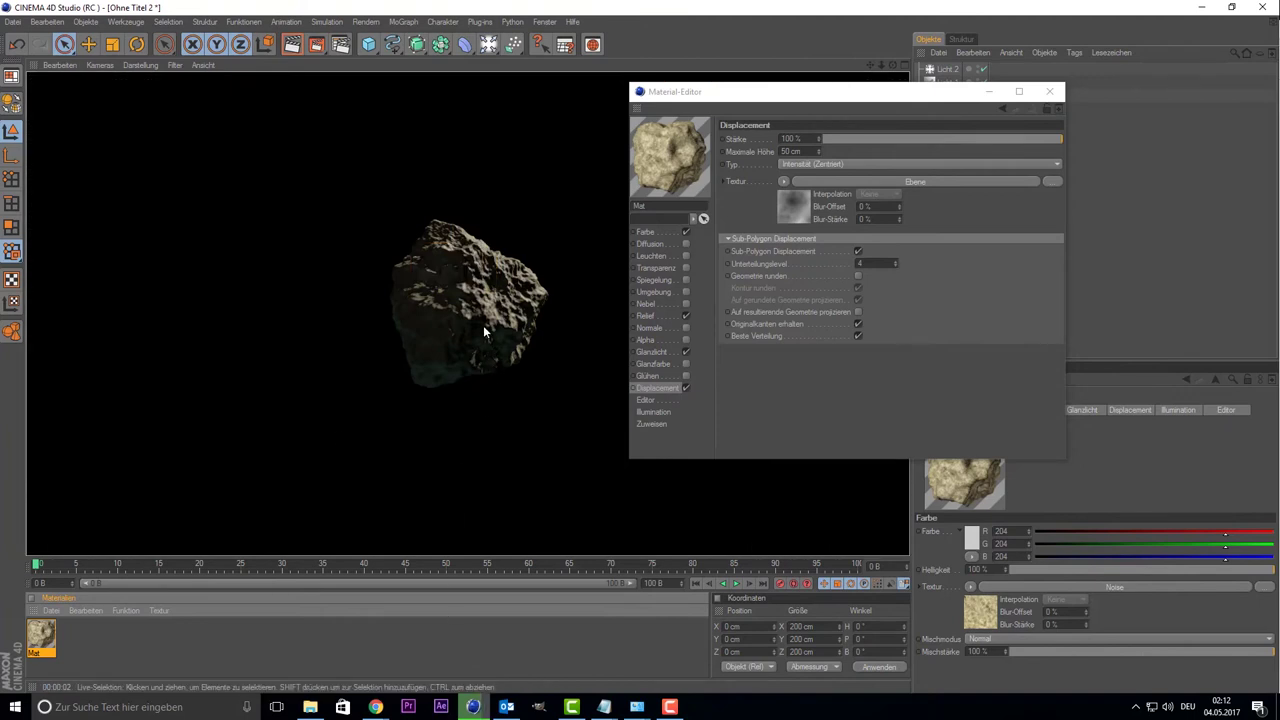
pyautogui.click(651, 389)
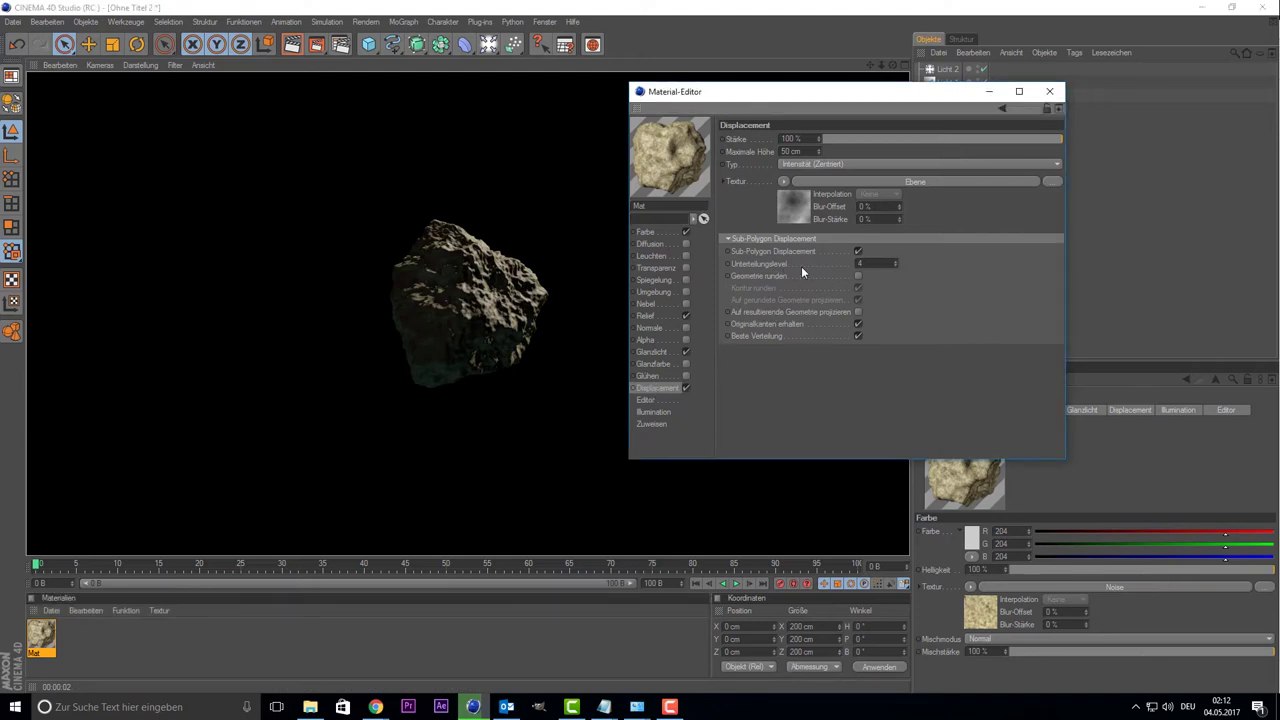
pyautogui.click(896, 258)
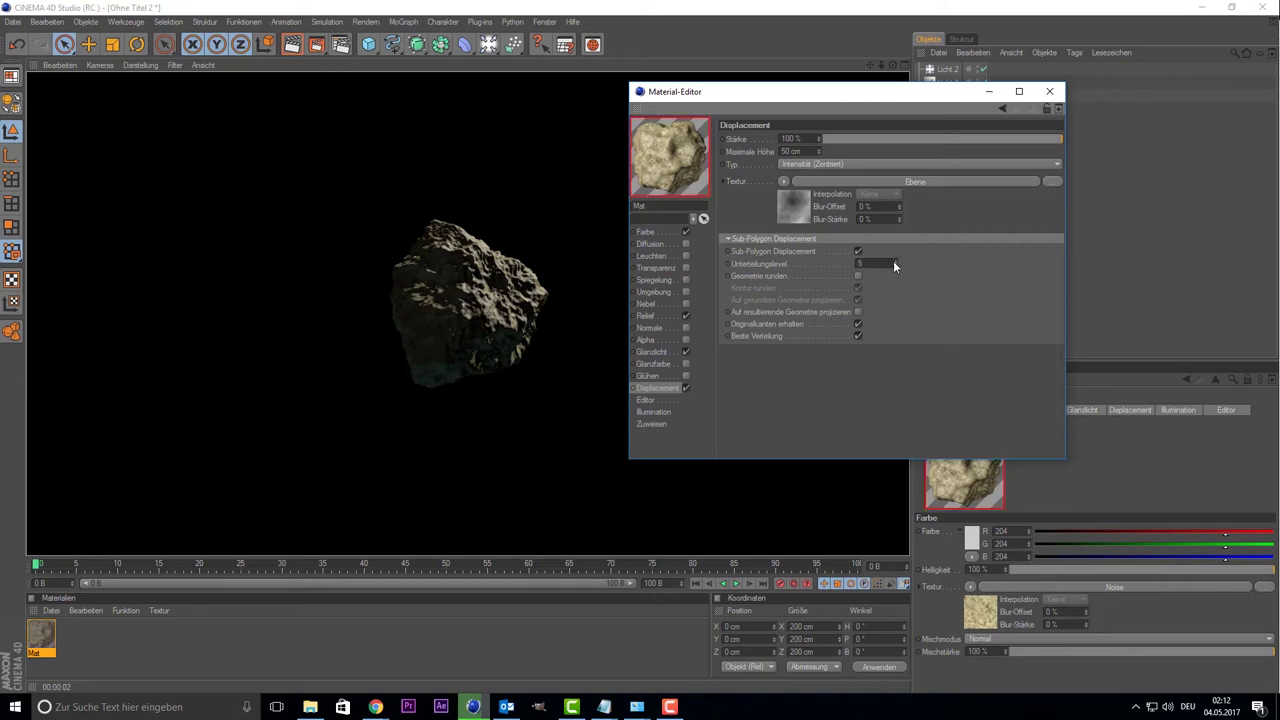
pyautogui.click(292, 45)
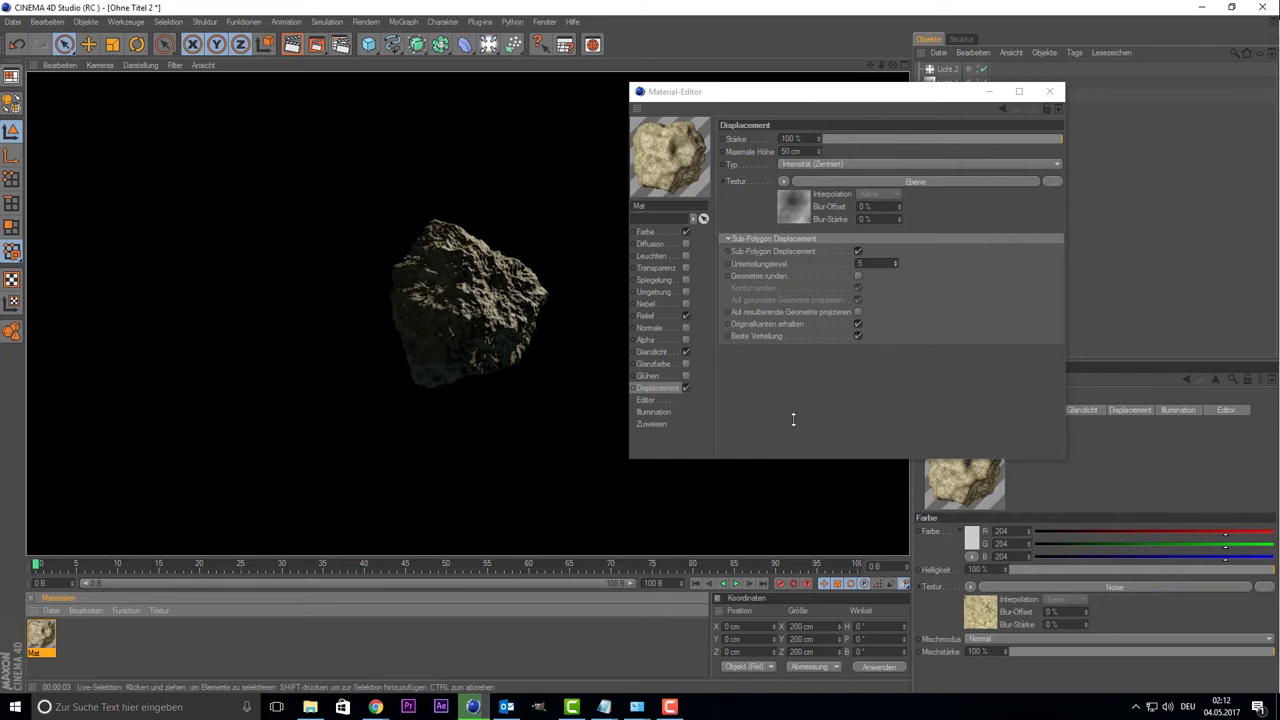
# - Set a Voronoi 1 Noise layer's Globale Größe to 500 % and re-render the asteroid
pyautogui.click(794, 205)
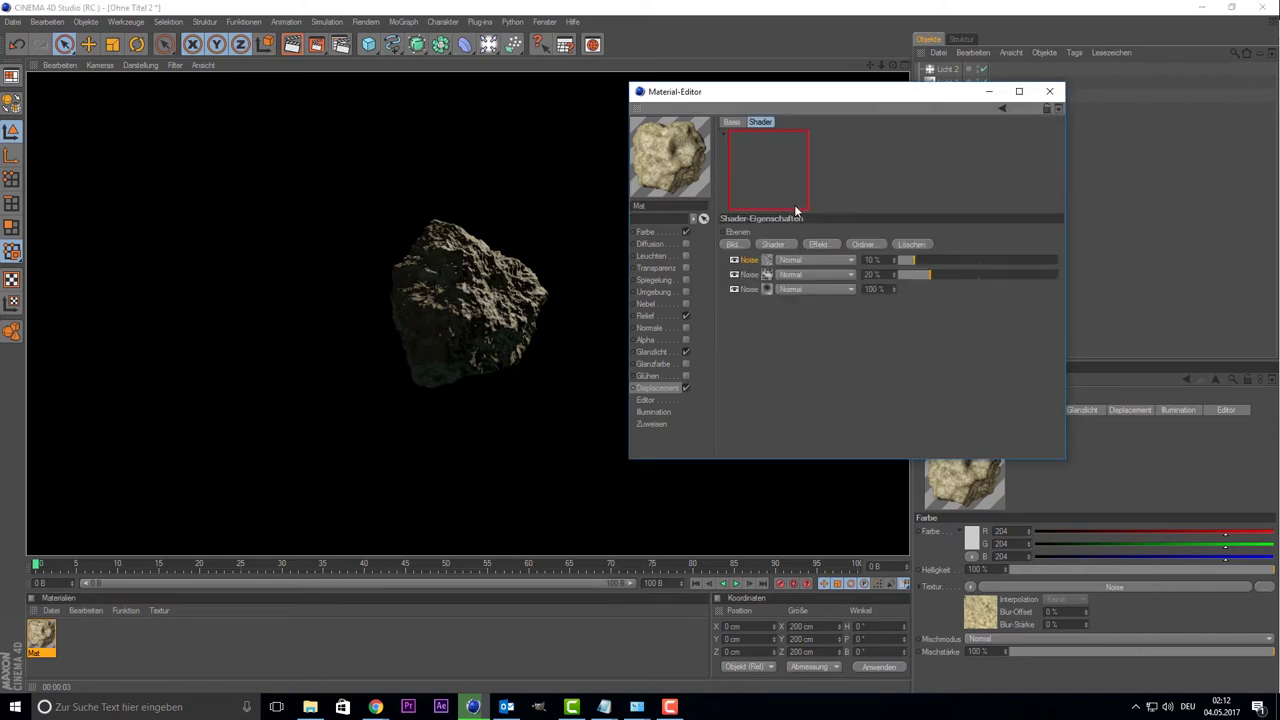
pyautogui.click(767, 278)
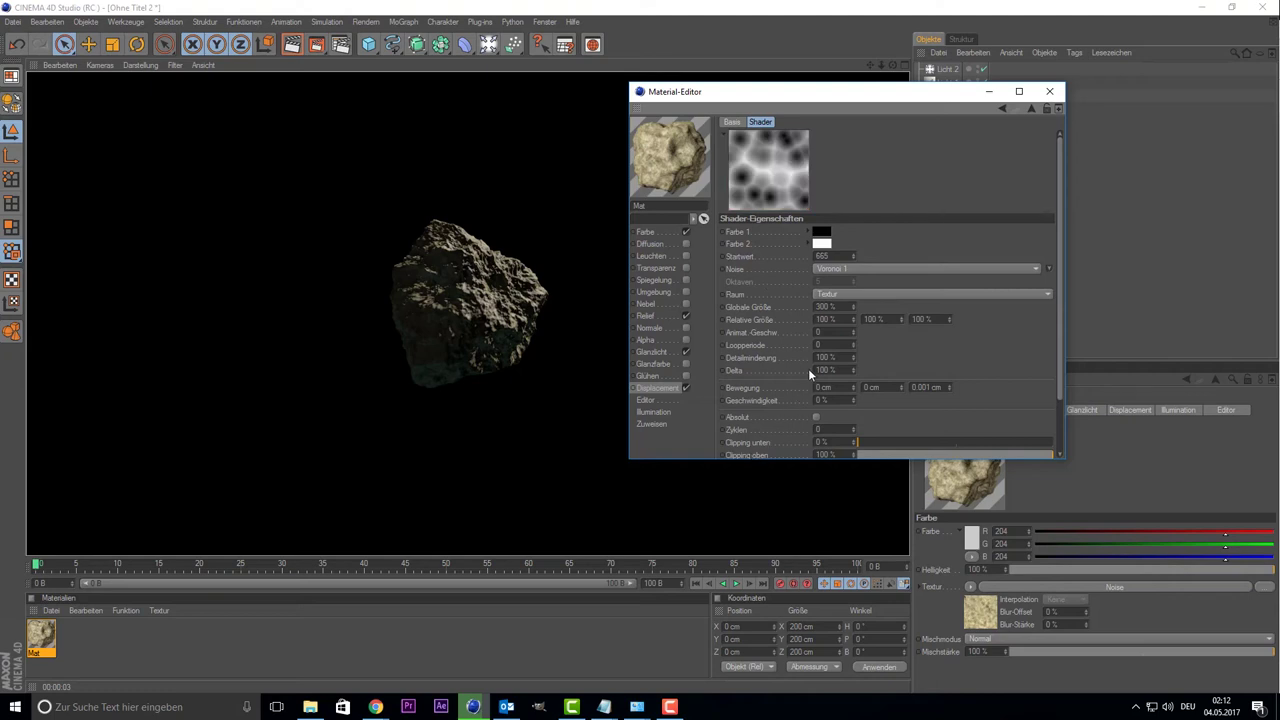
pyautogui.doubleClick(826, 306)
pyautogui.write('500')
pyautogui.click(222, 5)
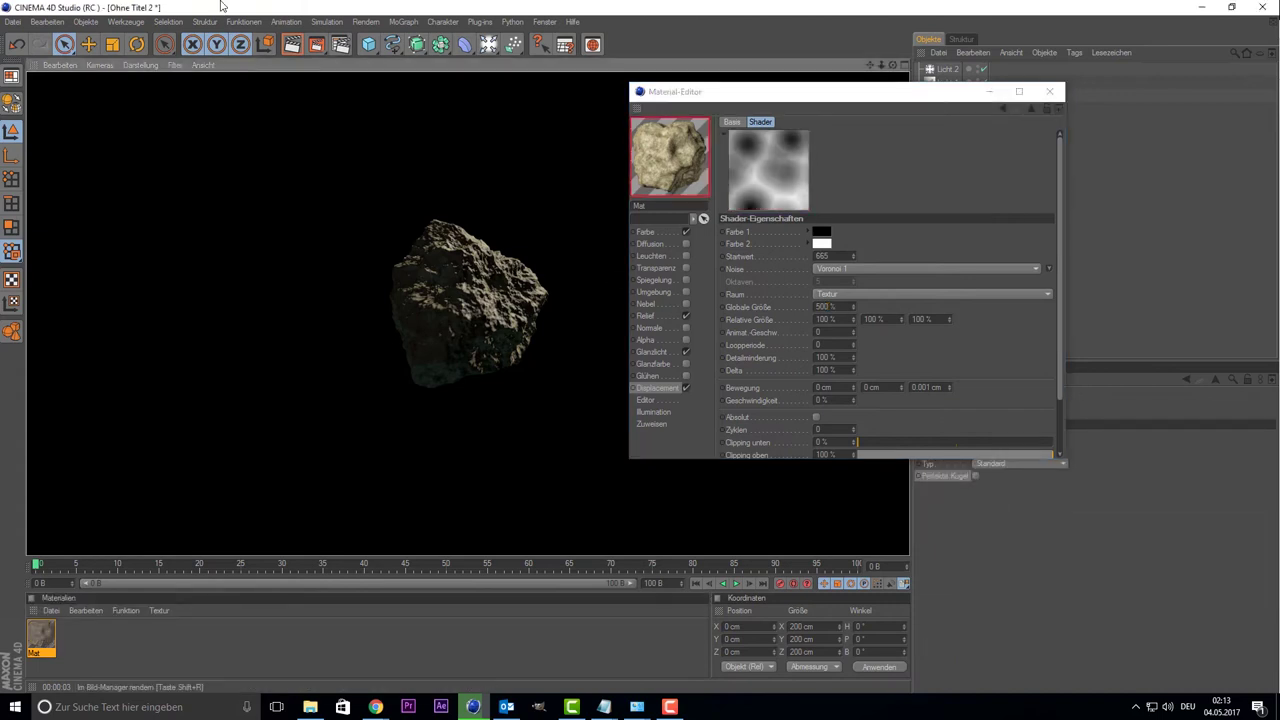
pyautogui.click(292, 44)
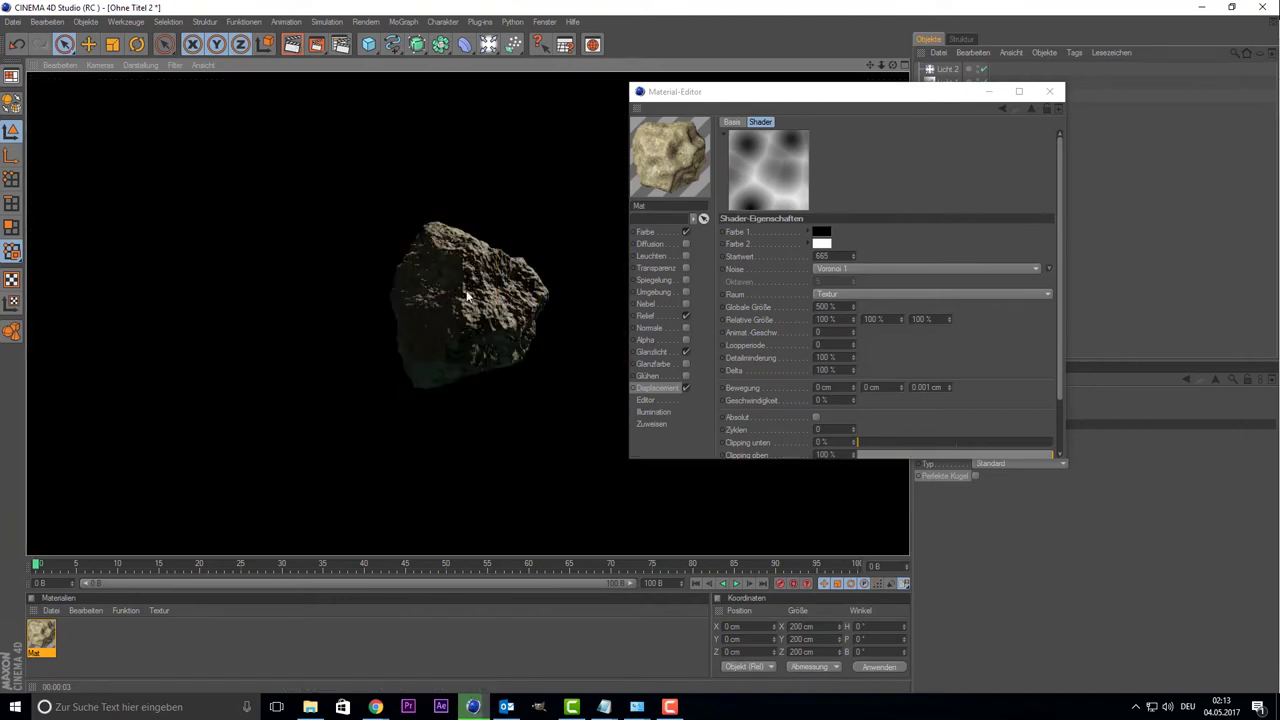
pyautogui.click(660, 387)
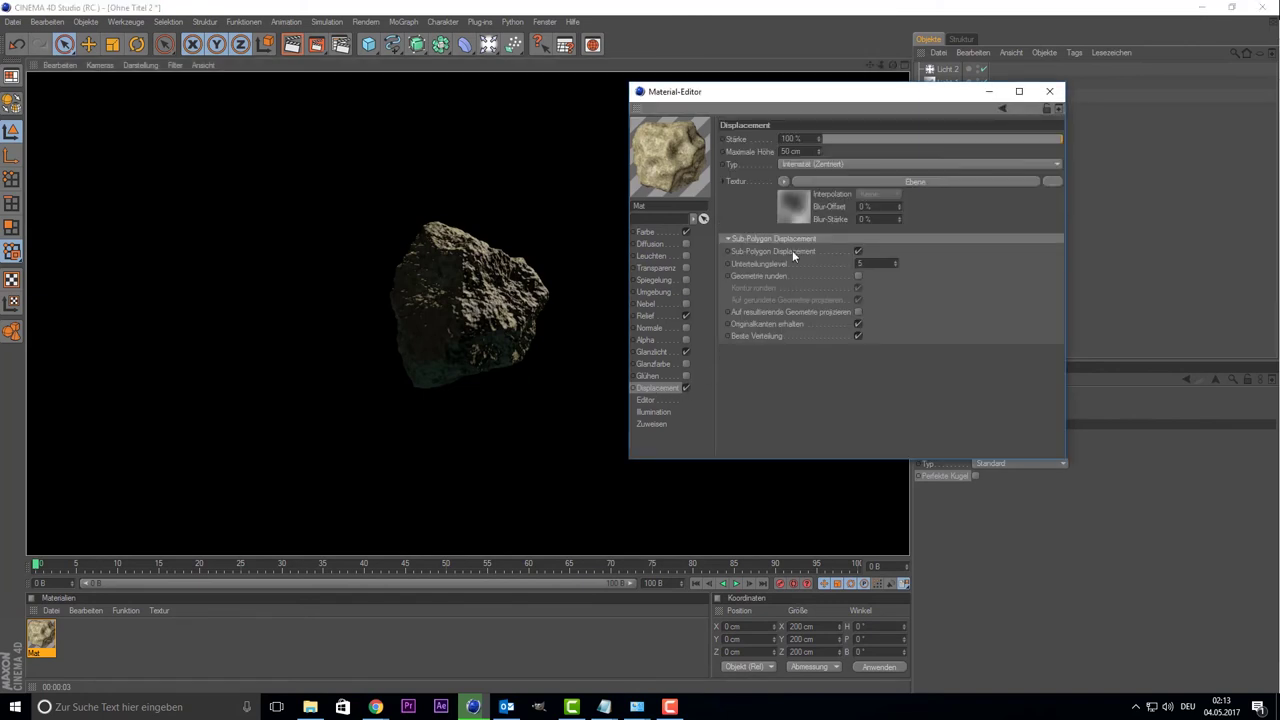
pyautogui.click(792, 217)
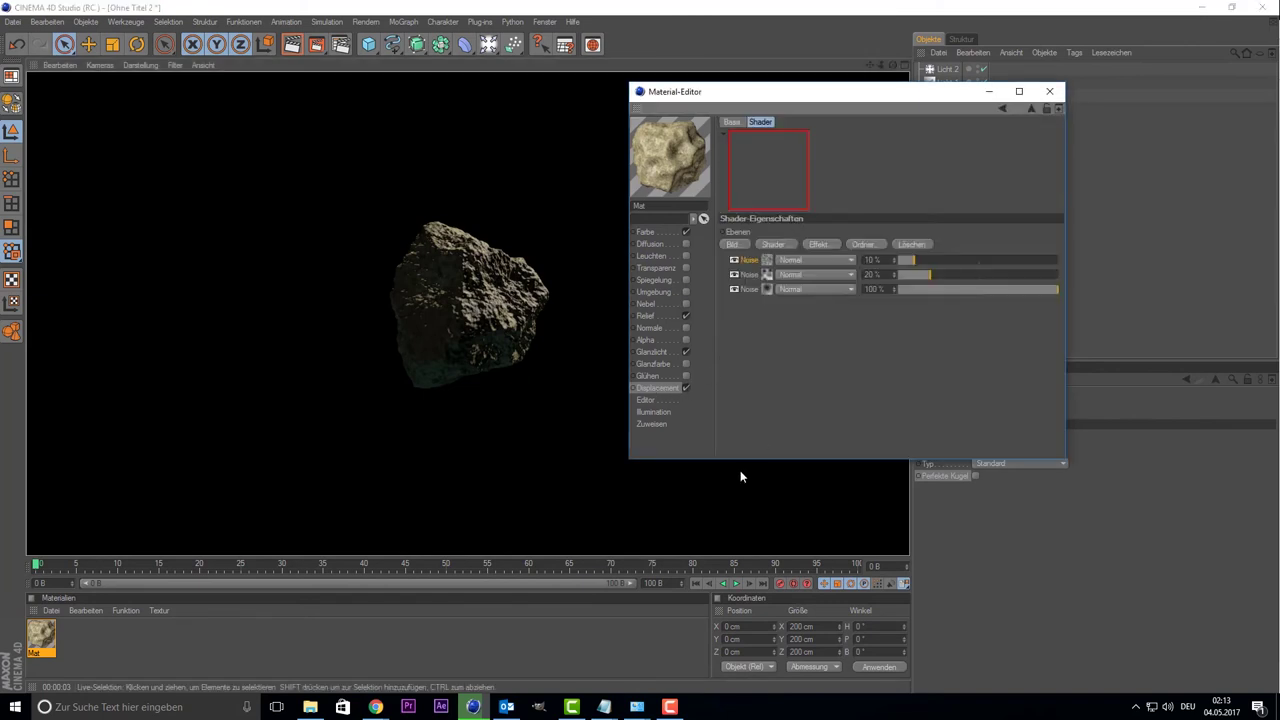
# - Raise the third Noise layer's Startwert from 665 to 671 and render the asteroid
pyautogui.click(766, 289)
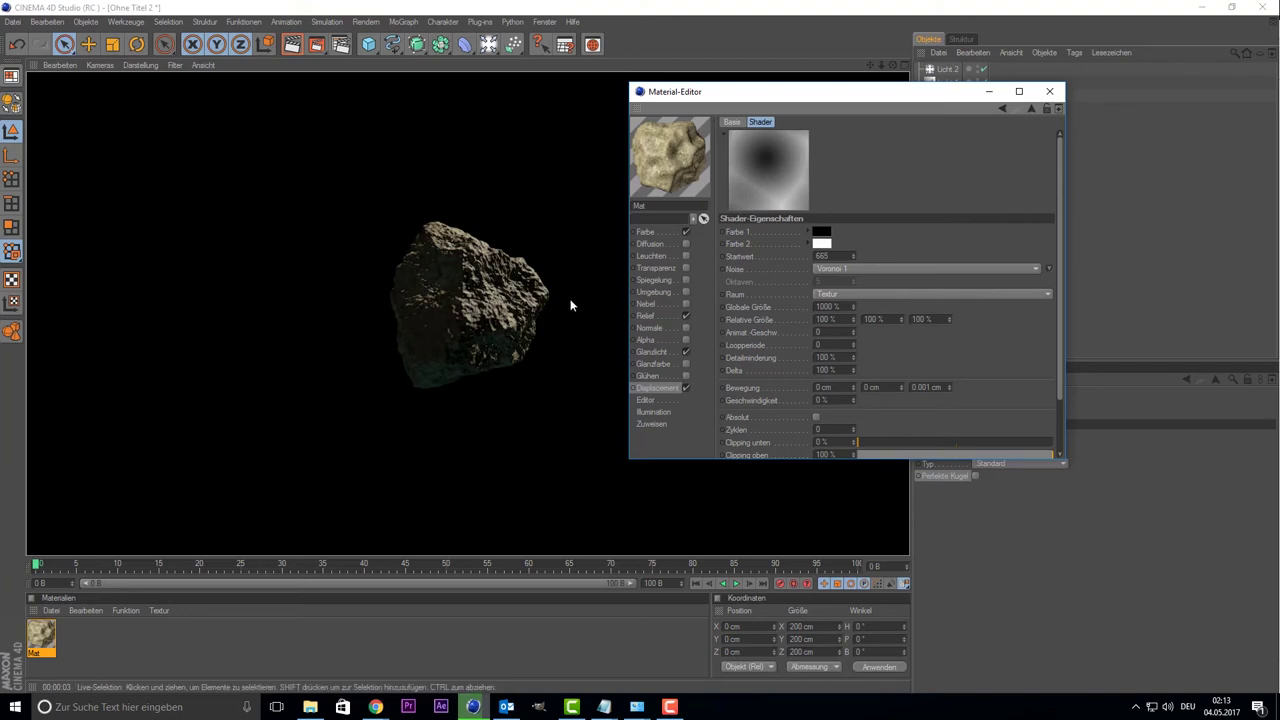
pyautogui.click(854, 253)
pyautogui.click(854, 253)
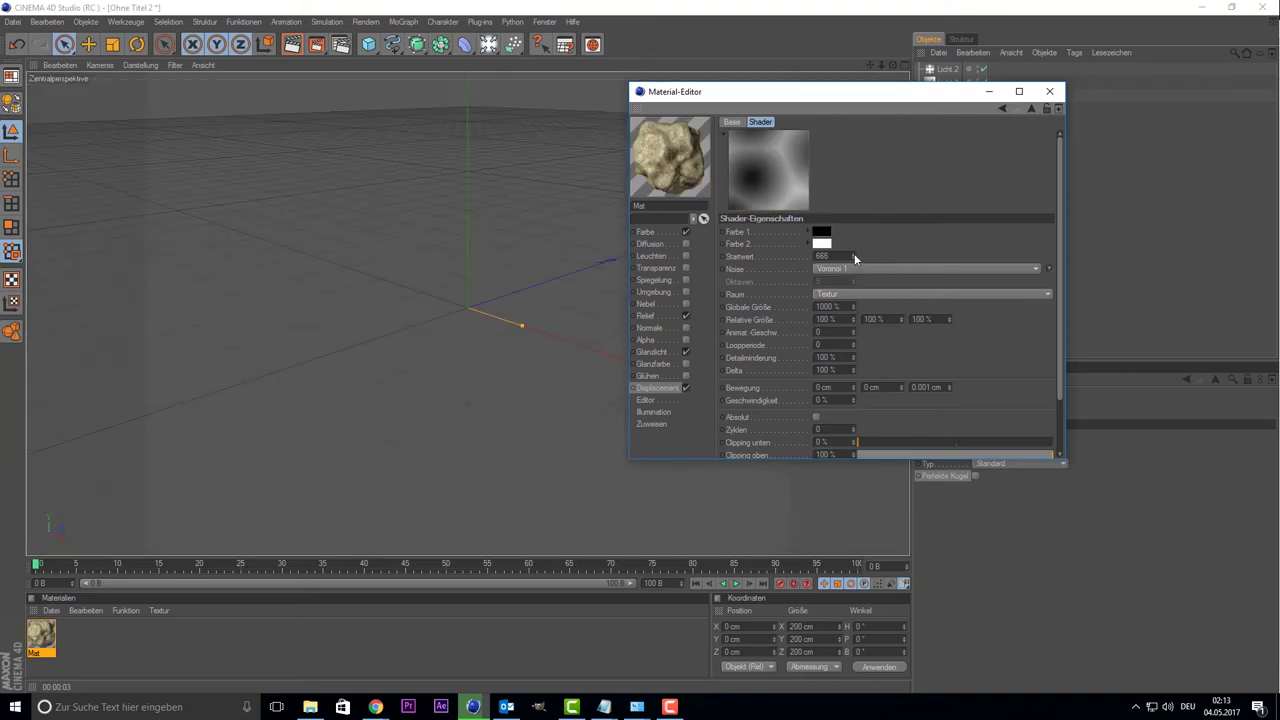
pyautogui.click(854, 253)
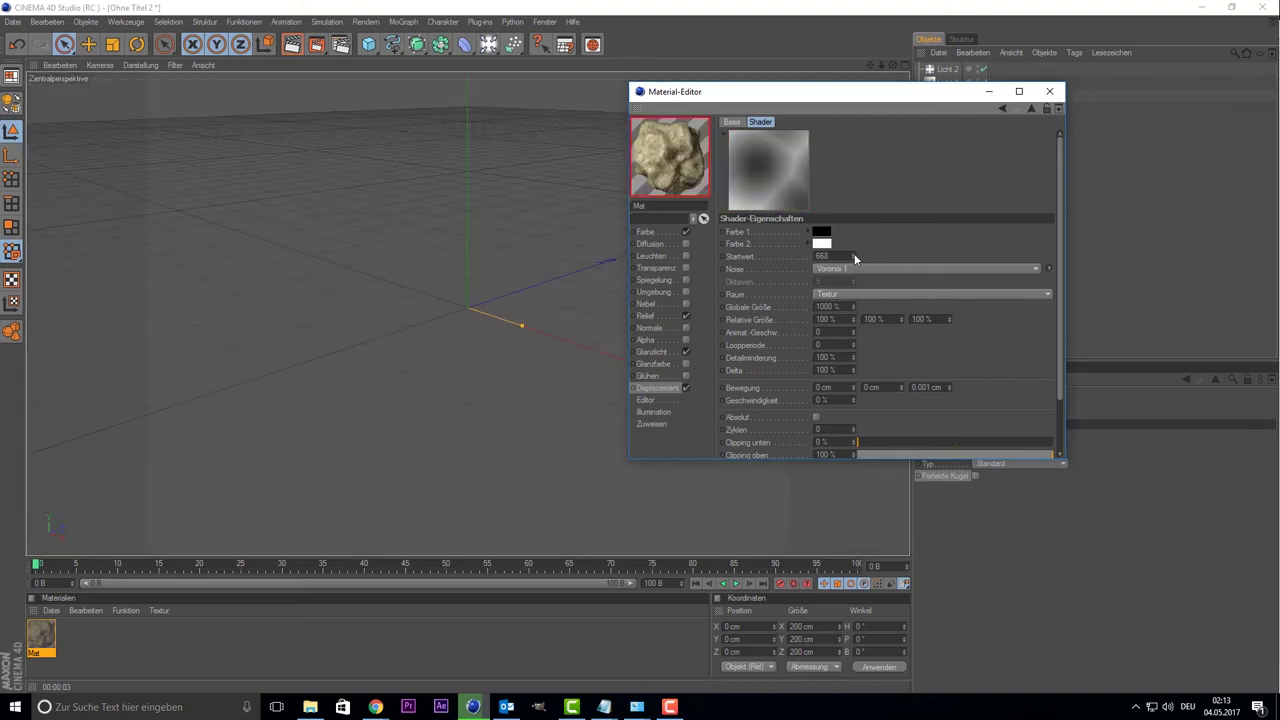
pyautogui.click(854, 253)
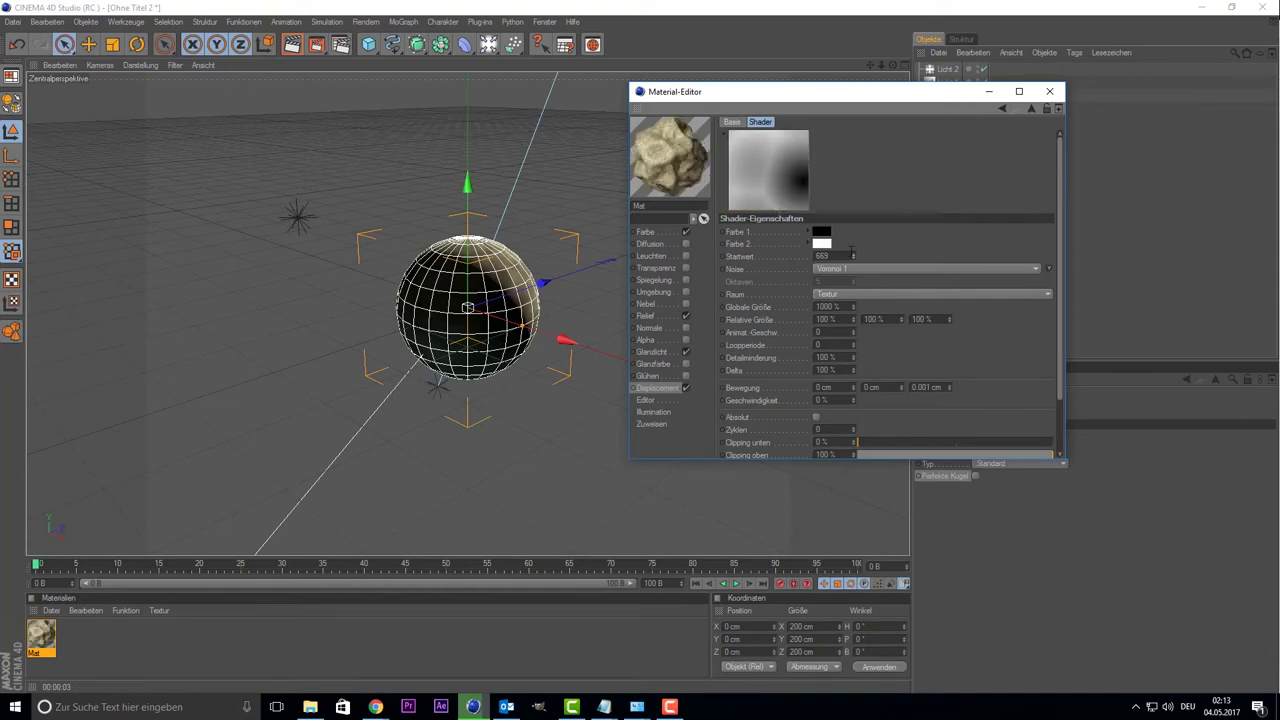
pyautogui.click(854, 253)
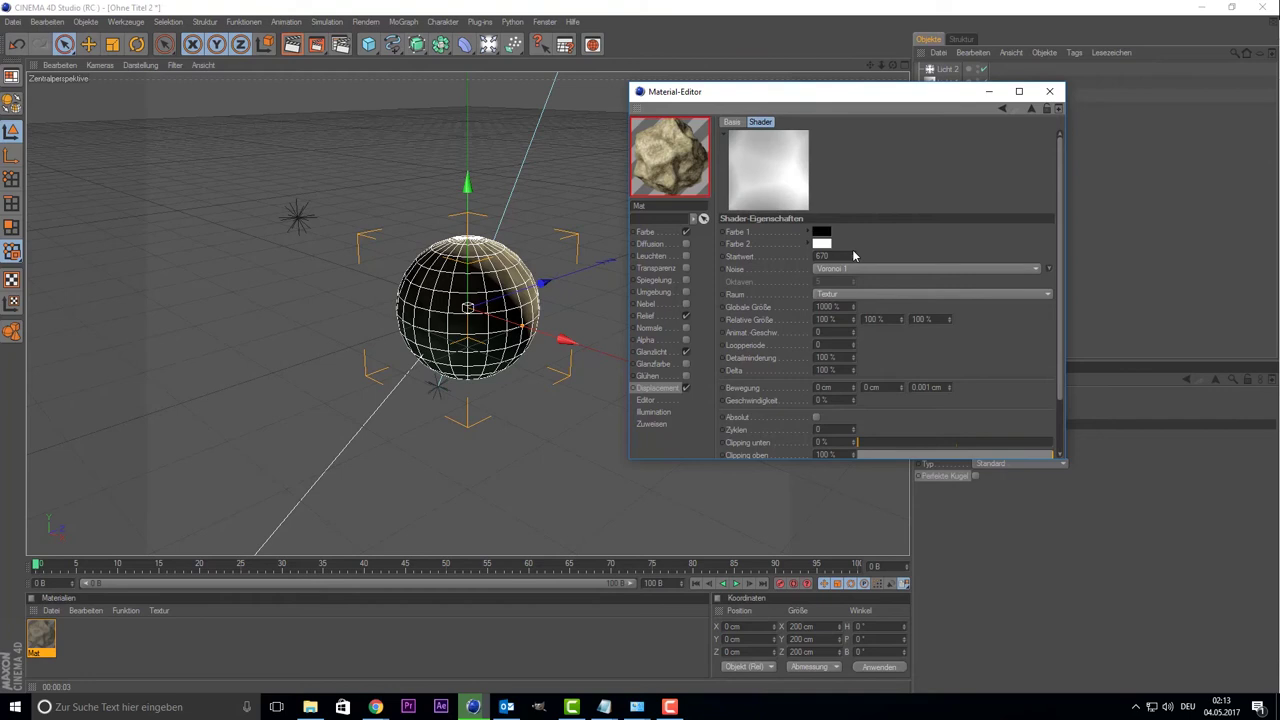
pyautogui.click(854, 253)
pyautogui.click(292, 45)
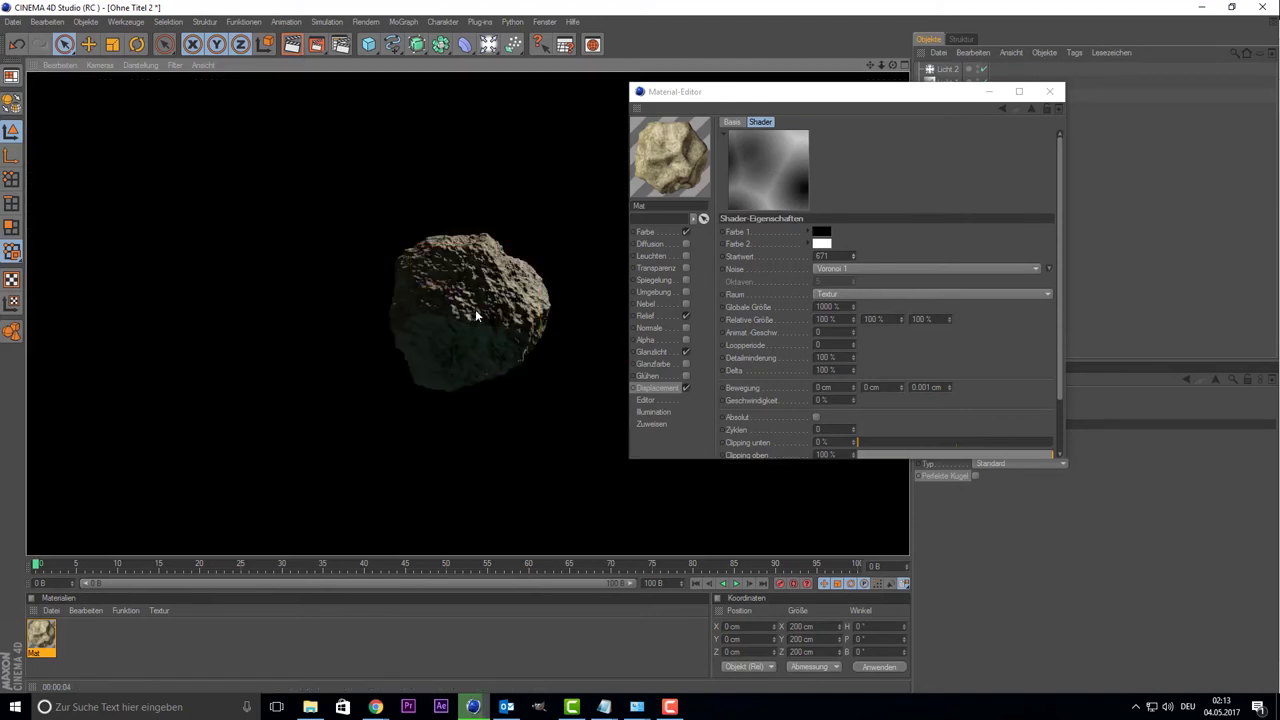
pyautogui.click(851, 257)
# - Nudge the noise seed to 666 and render the rock with Ctrl+R
pyautogui.moveTo(851, 256); pyautogui.dragTo(877, 290)
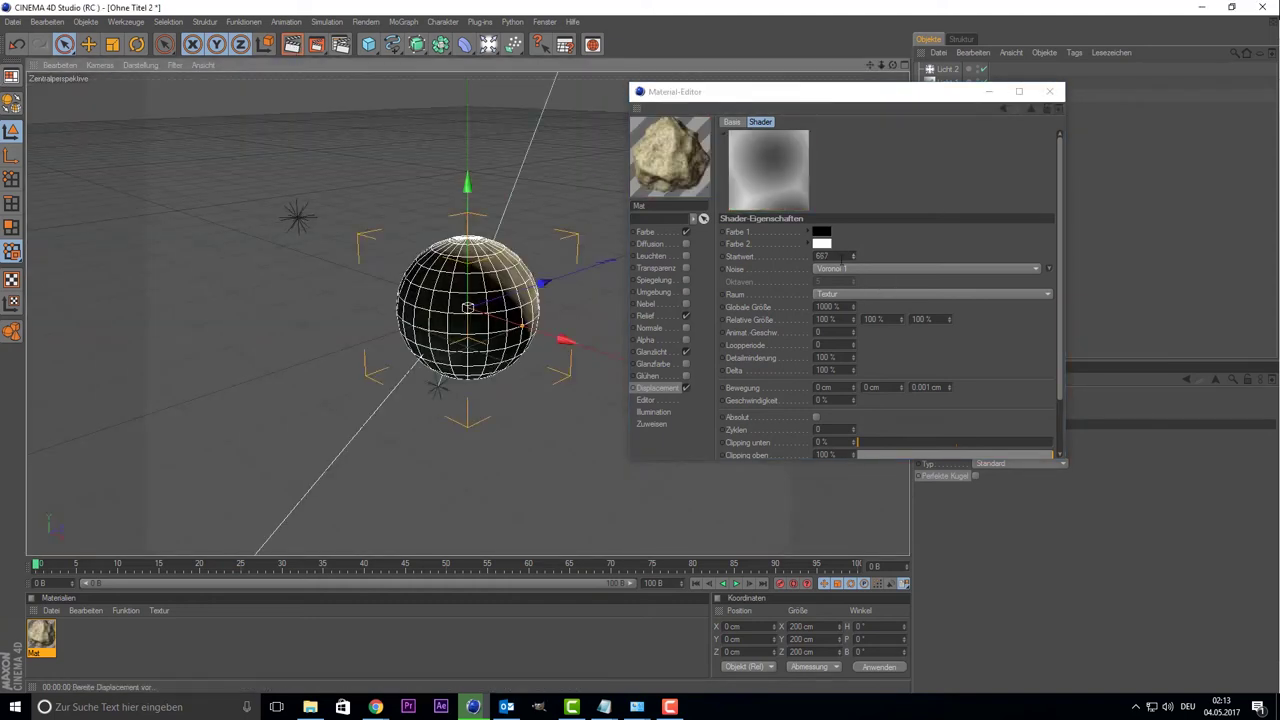
pyautogui.hotkey('ctrl', 'r')
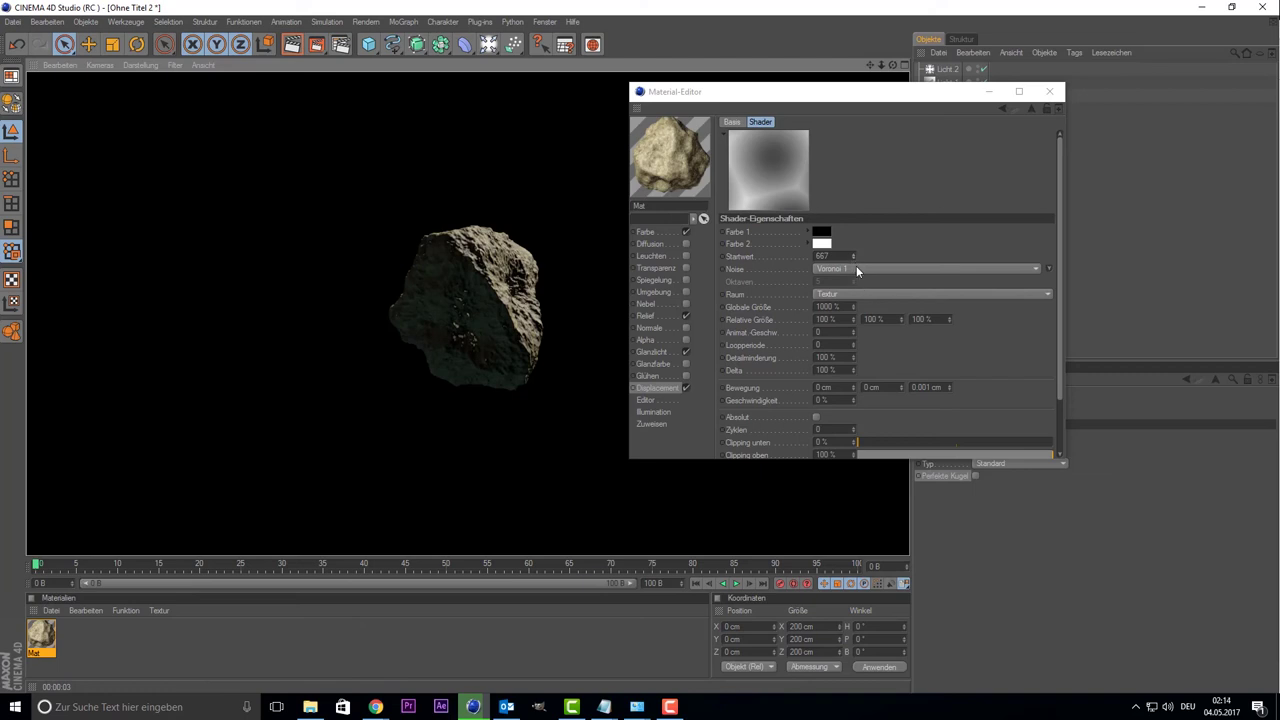
pyautogui.click(853, 259)
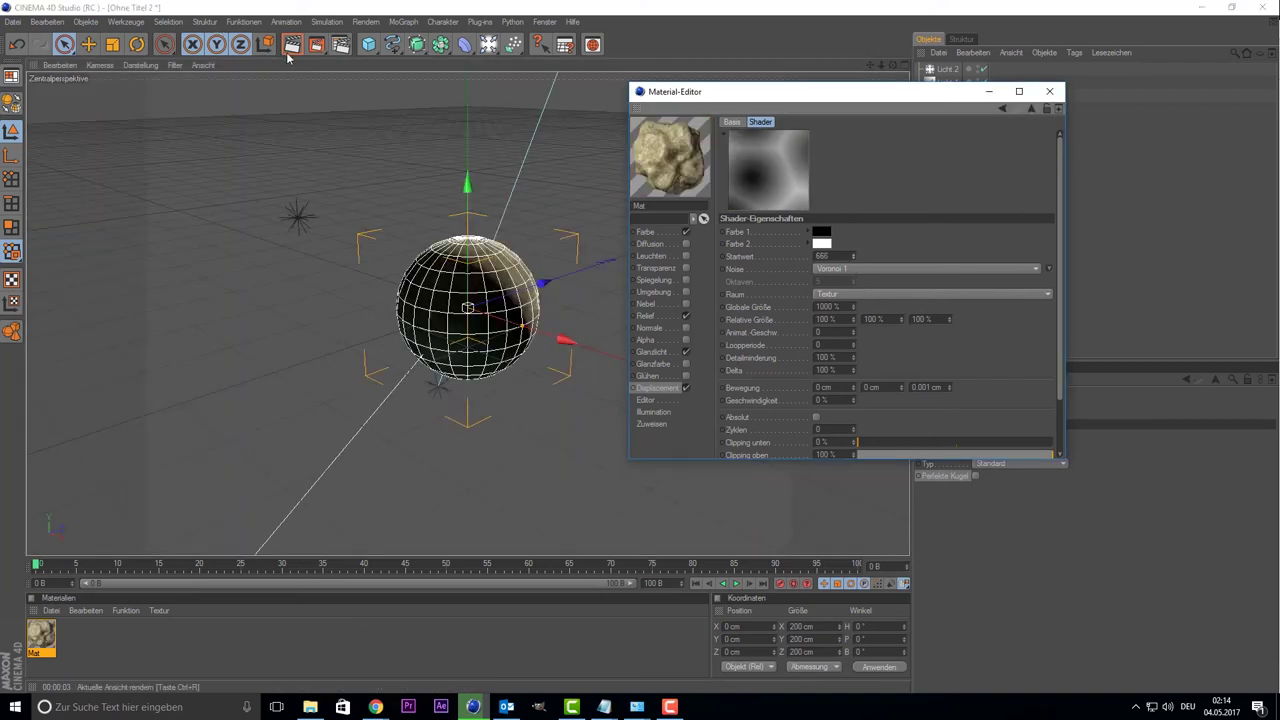
pyautogui.click(290, 62)
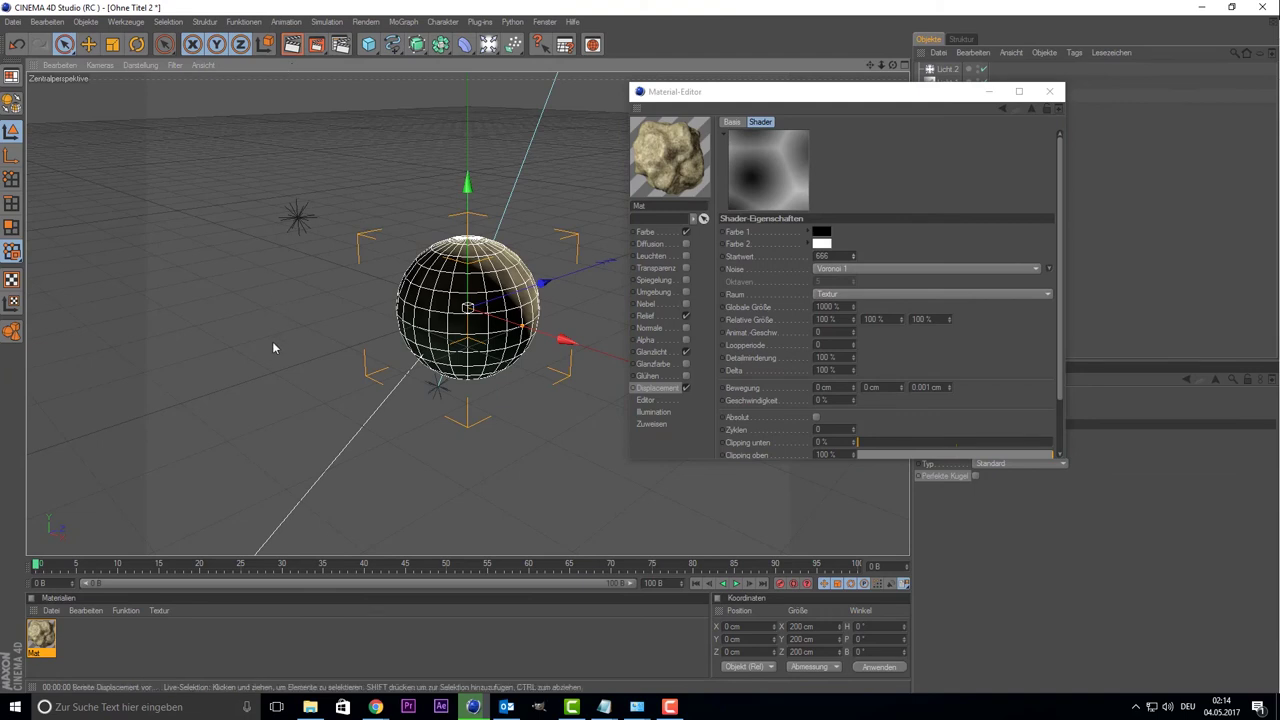
pyautogui.hotkey('ctrl', 'r')
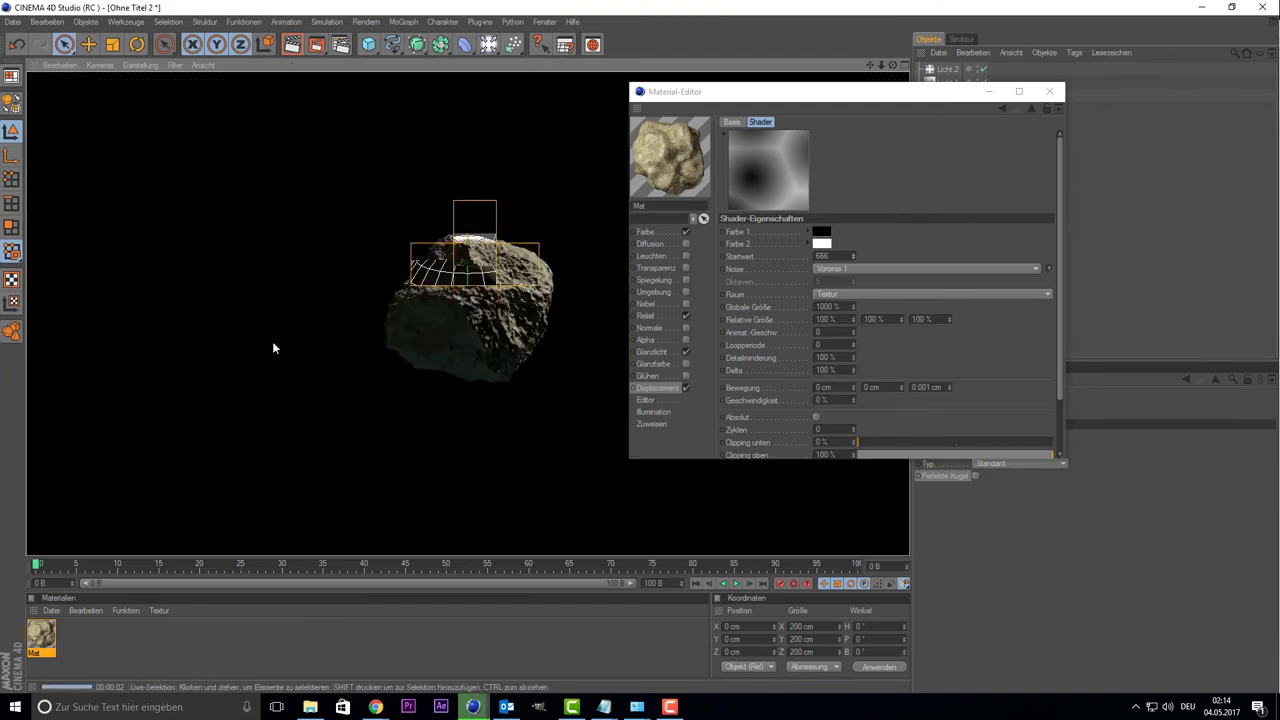
# - Step the seed up to 669 and render the reshaped rock again
pyautogui.click(852, 254)
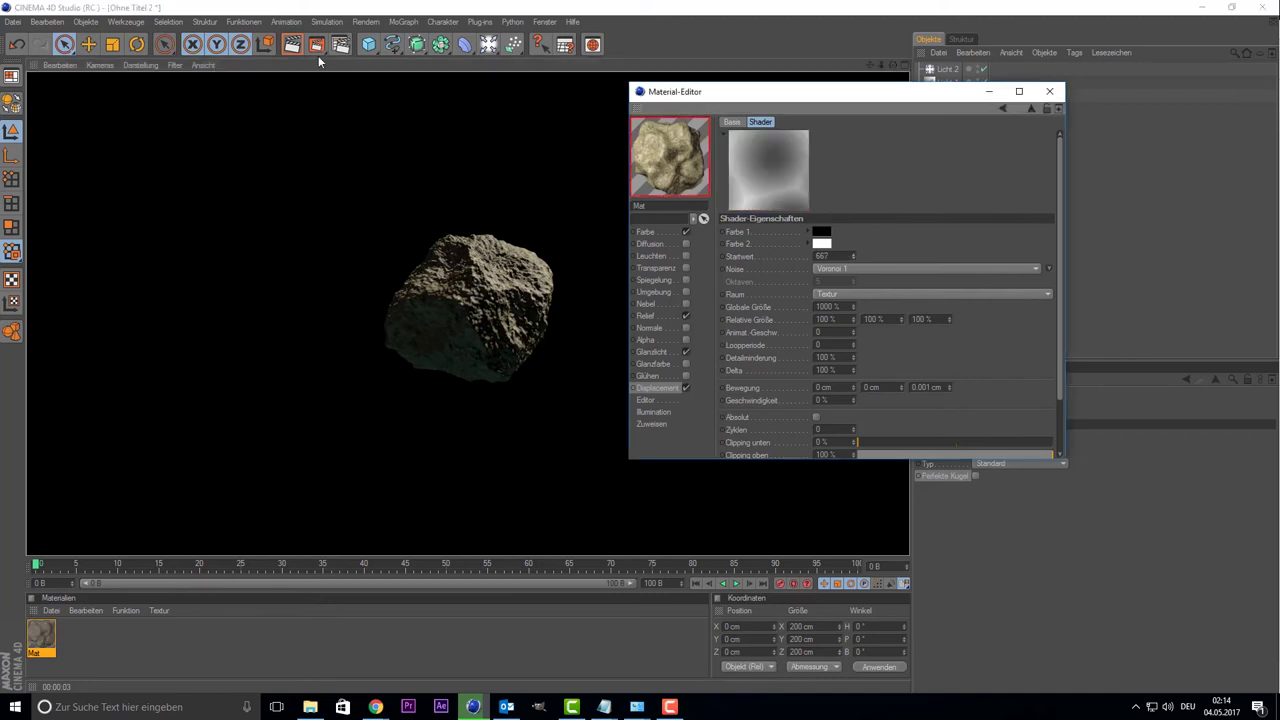
pyautogui.click(853, 254)
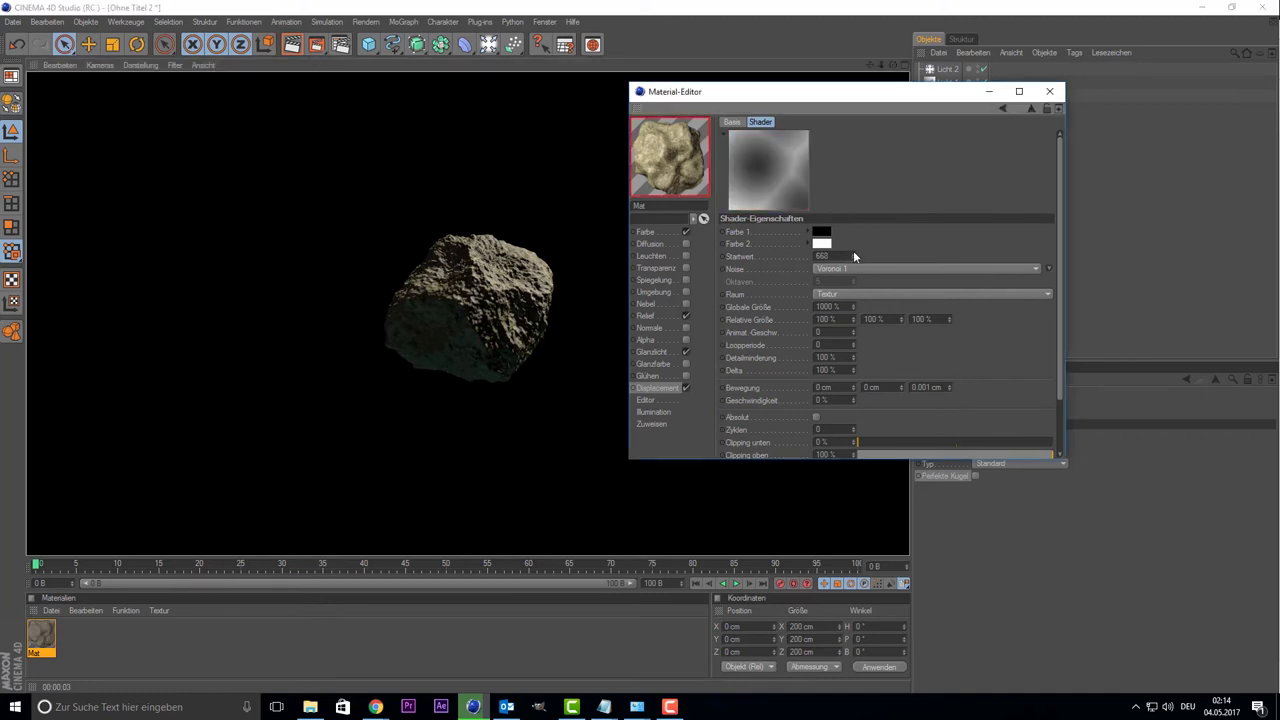
pyautogui.click(853, 254)
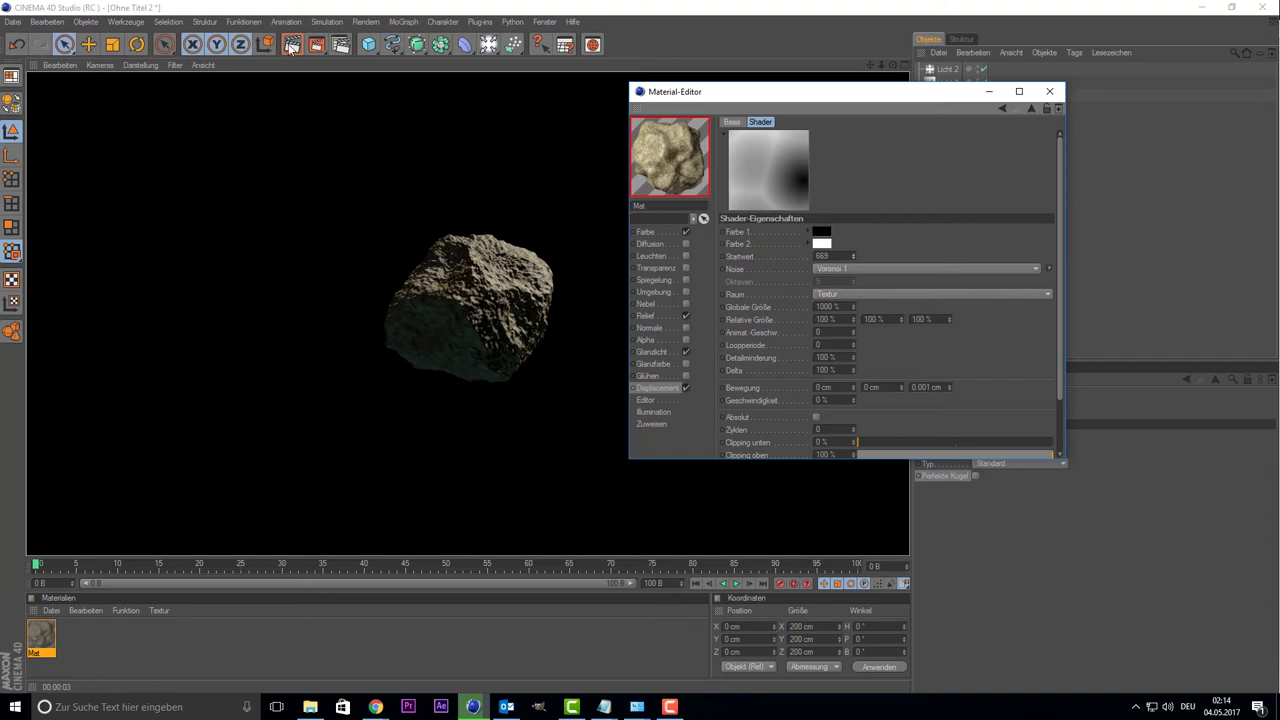
pyautogui.click(291, 49)
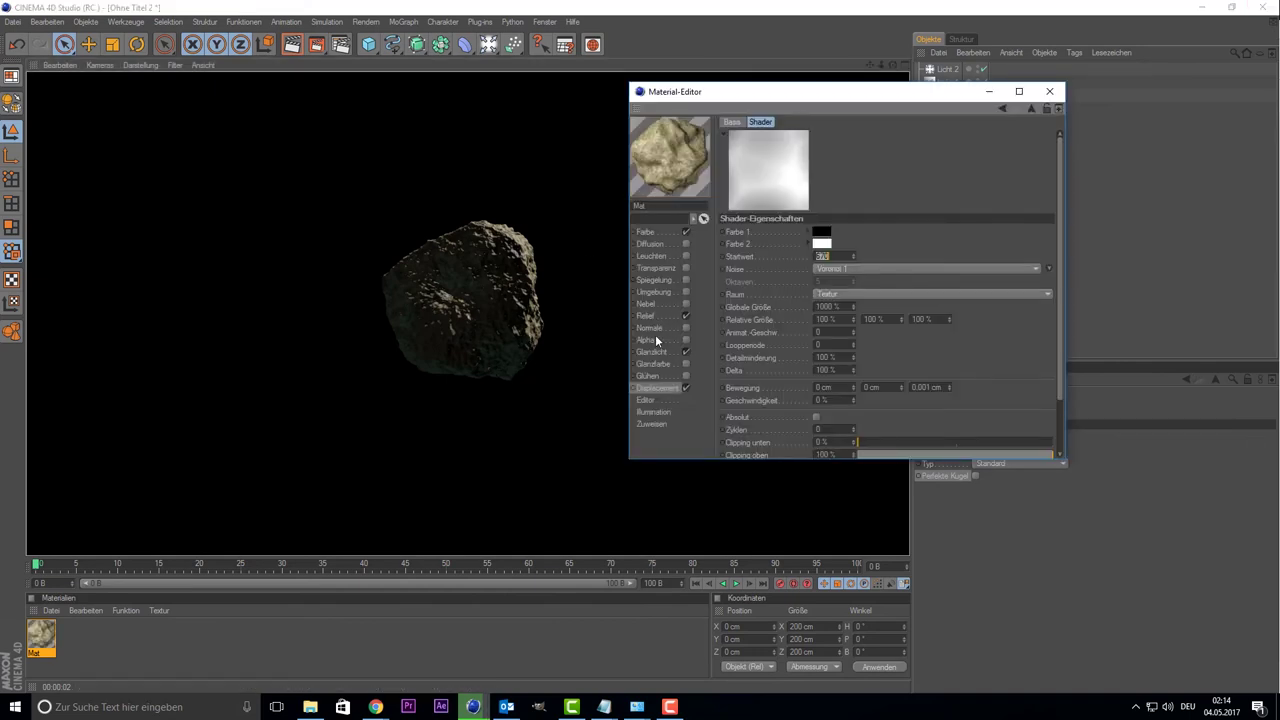
# - Set one displacement Noise layer's Globale Größe to 300 %
pyautogui.click(665, 387)
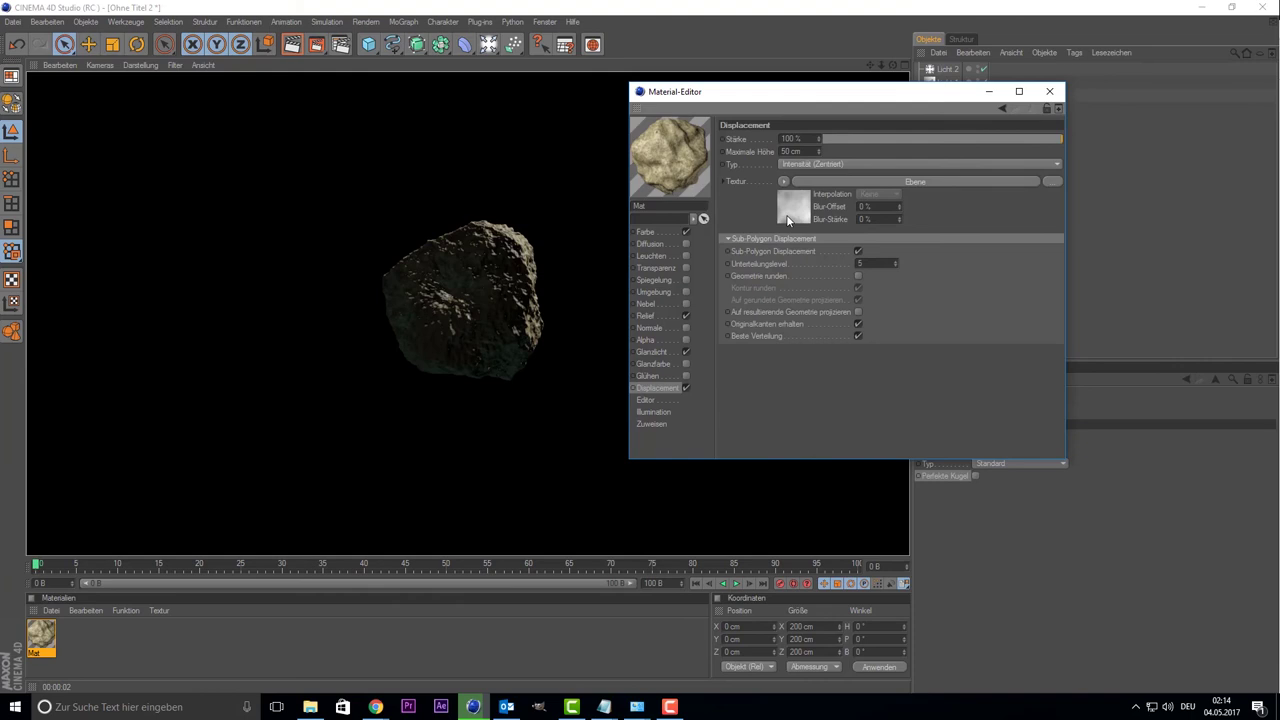
pyautogui.click(845, 200)
pyautogui.click(770, 277)
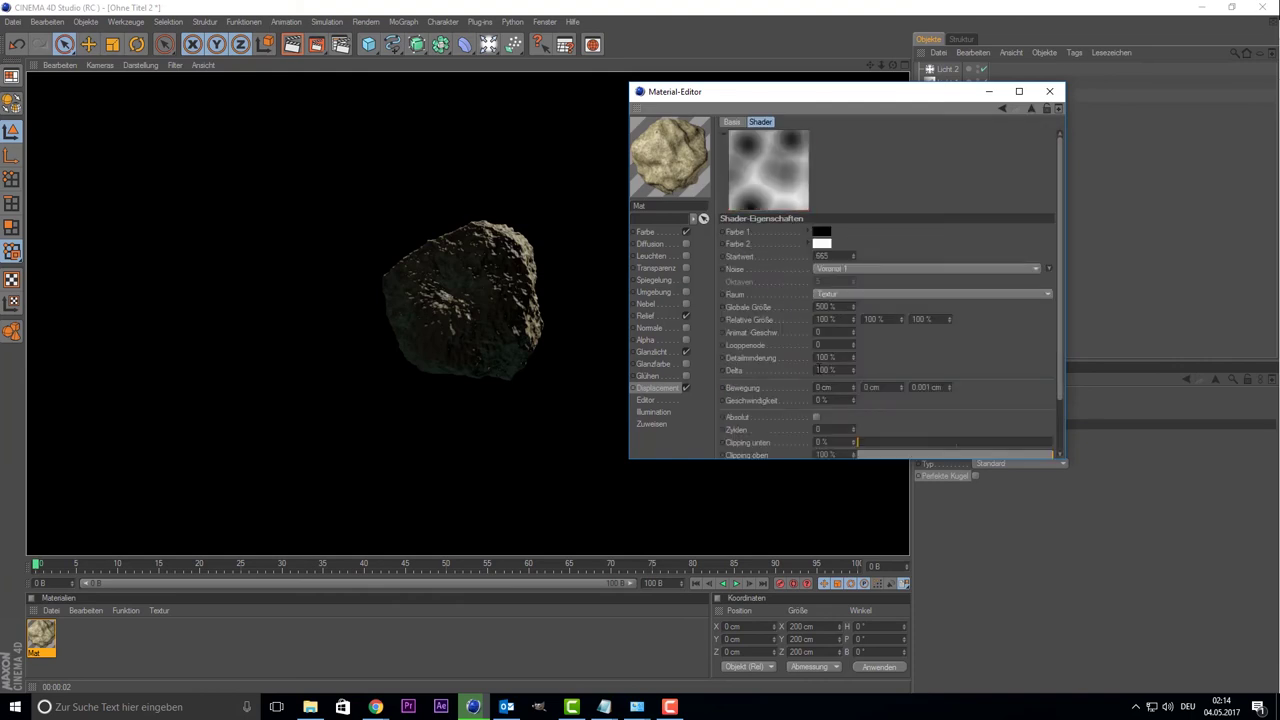
pyautogui.click(826, 307)
pyautogui.write('300')
pyautogui.press('Return')
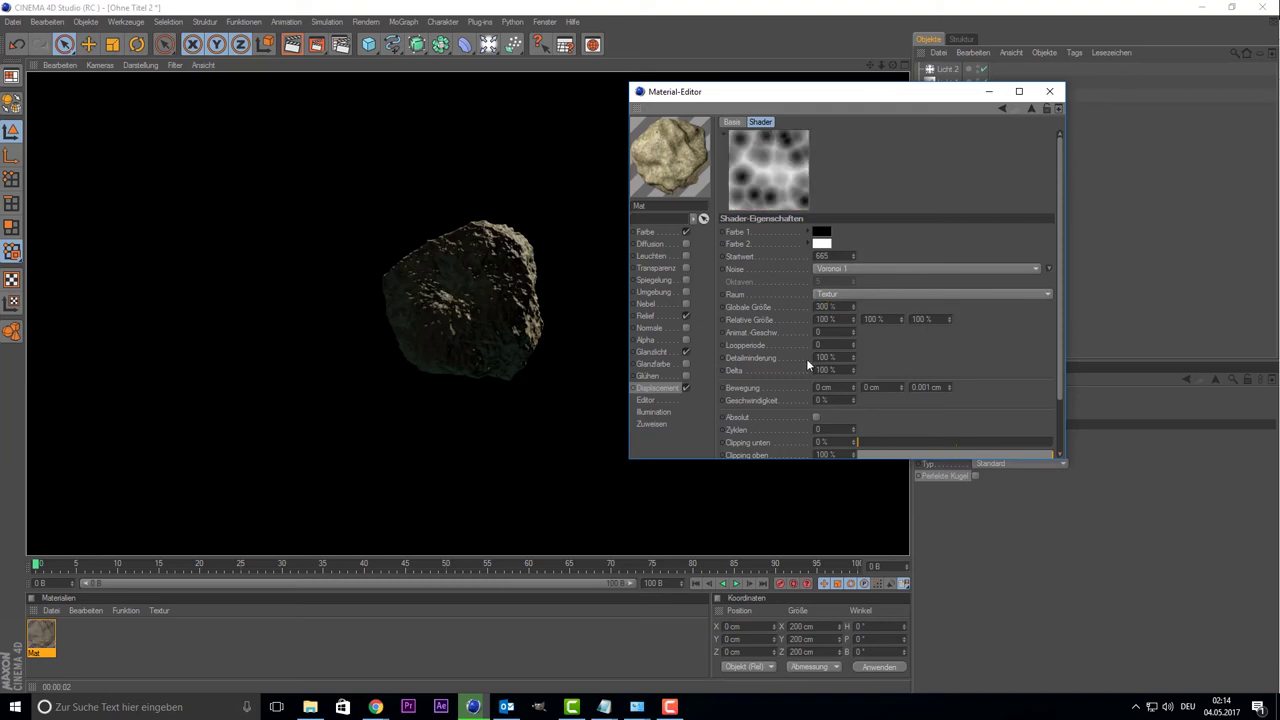
# - Lower another Noise layer's seed to 663 and close the Material Editor
pyautogui.click(660, 387)
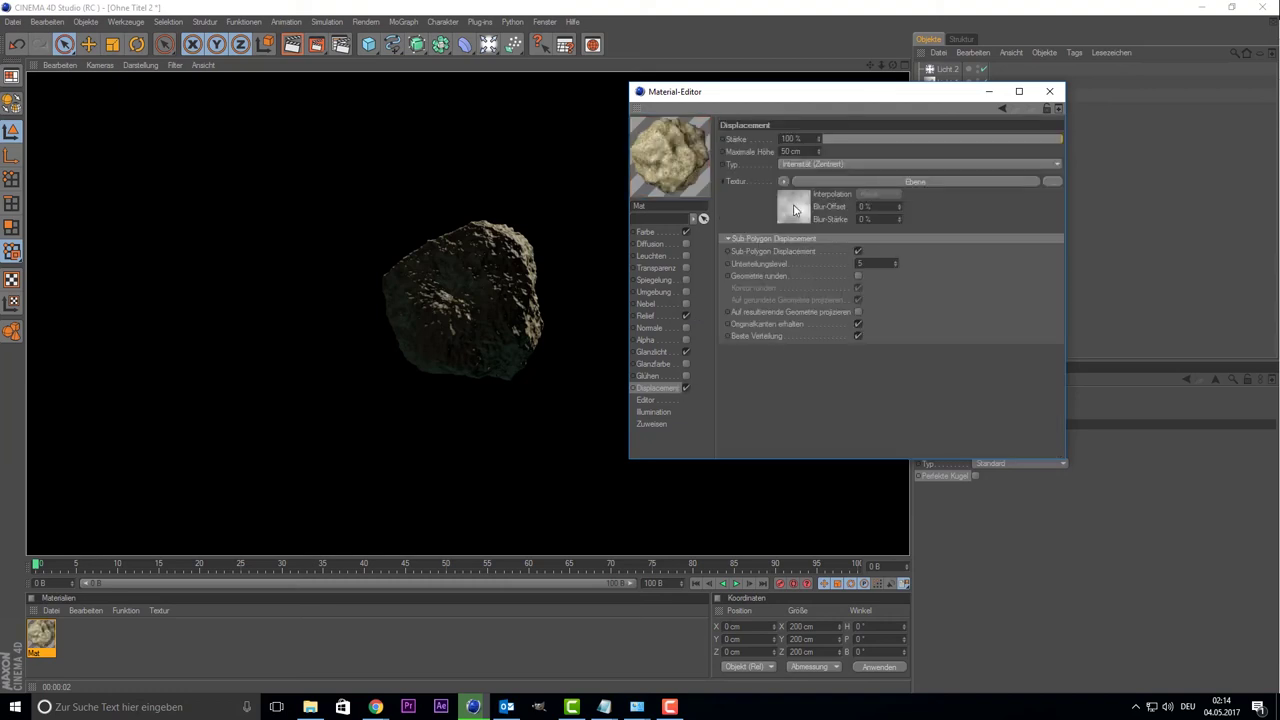
pyautogui.click(797, 210)
pyautogui.click(772, 292)
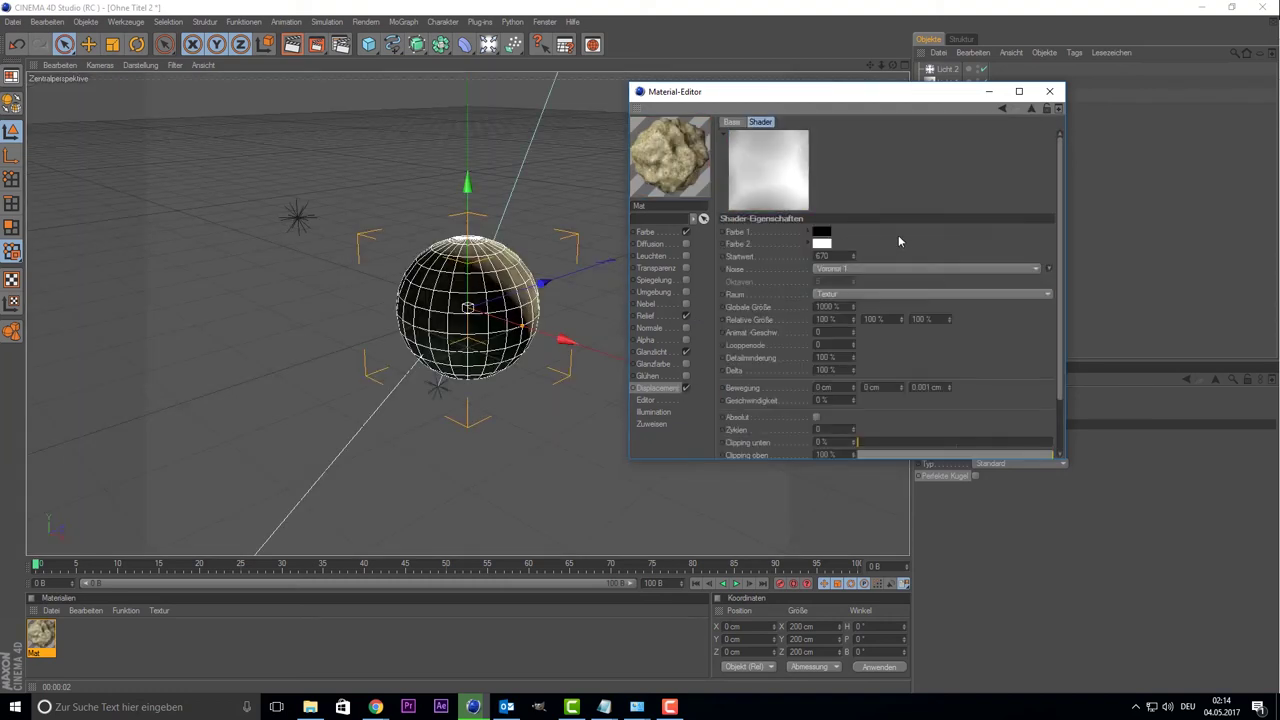
pyautogui.moveTo(853, 258); pyautogui.dragTo(853, 262)
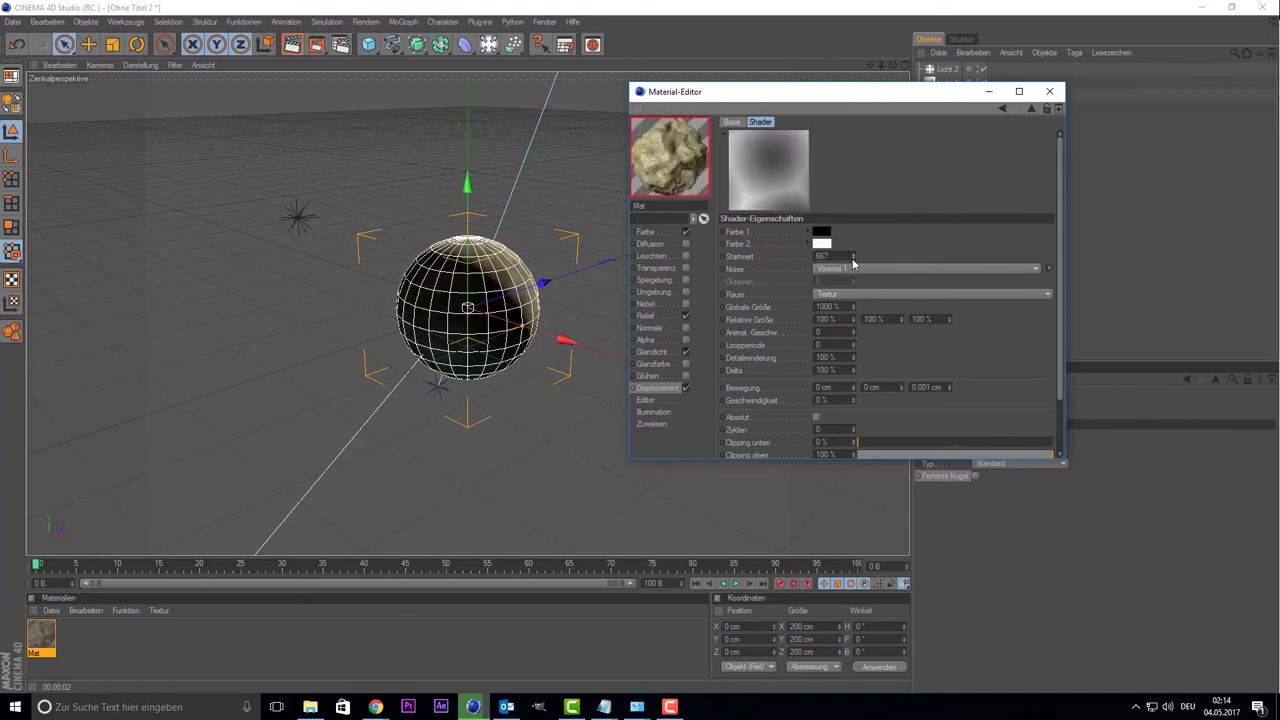
pyautogui.click(853, 261)
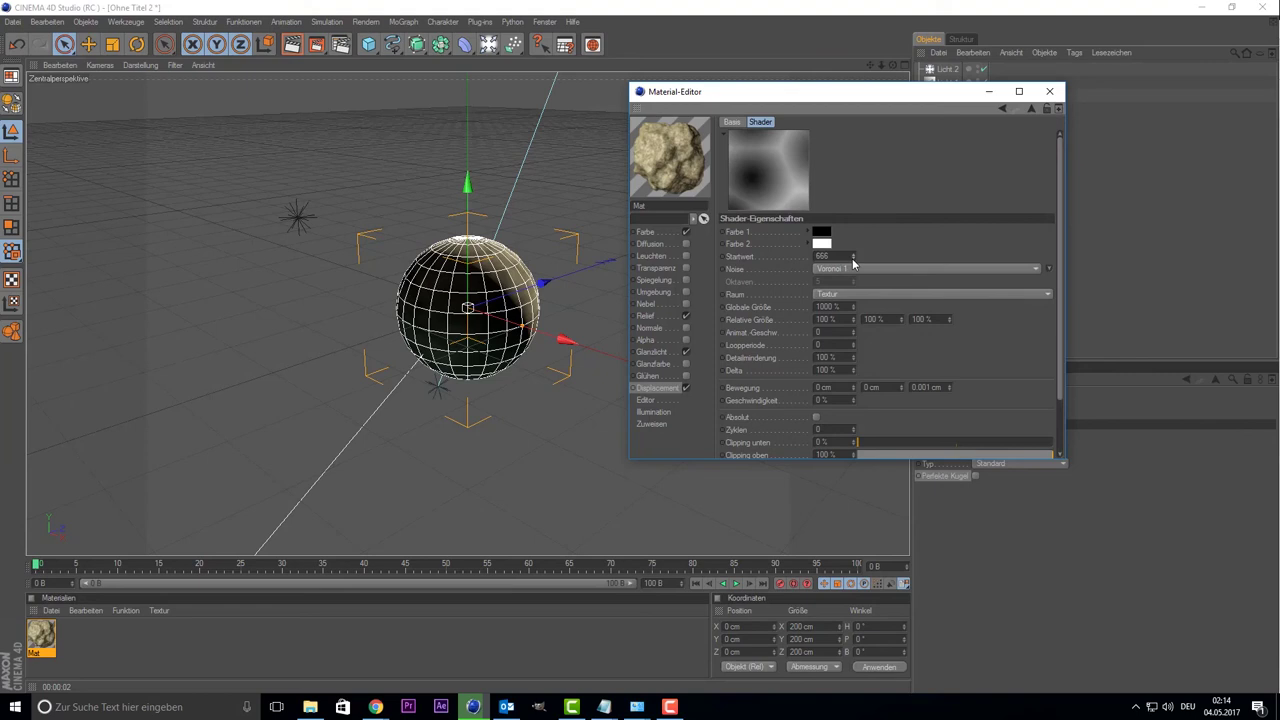
pyautogui.click(853, 261)
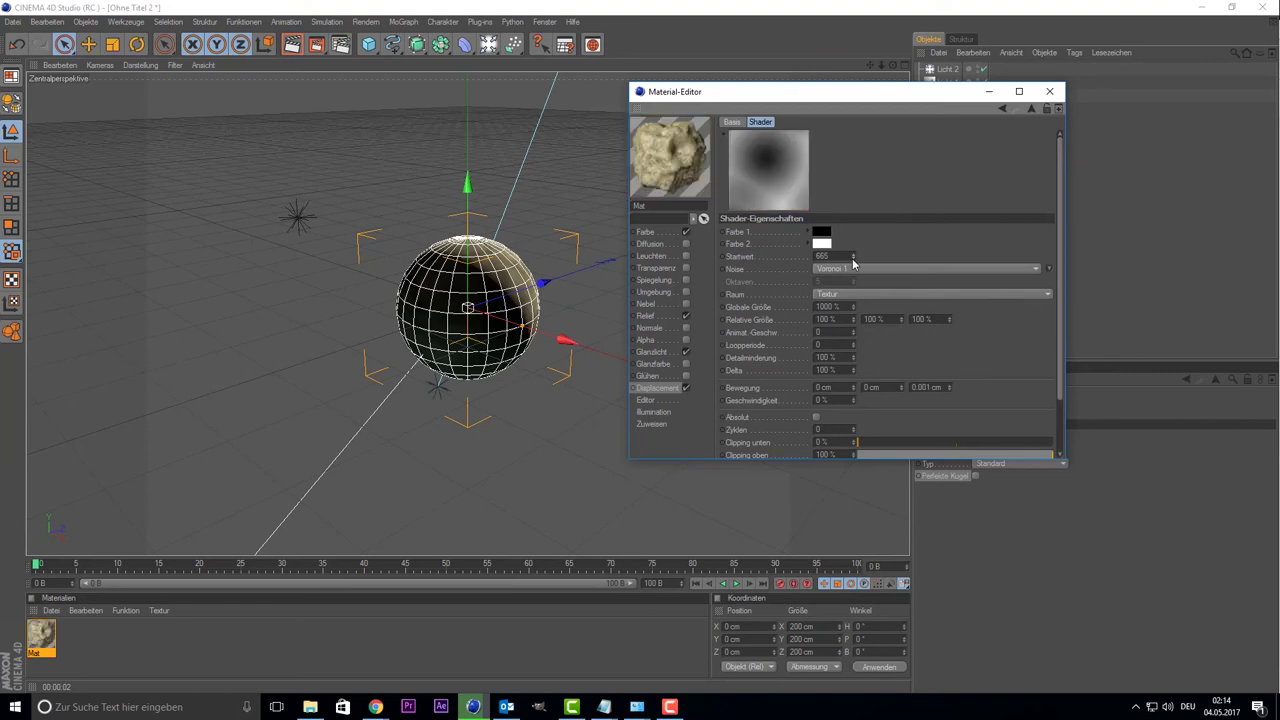
pyautogui.click(853, 261)
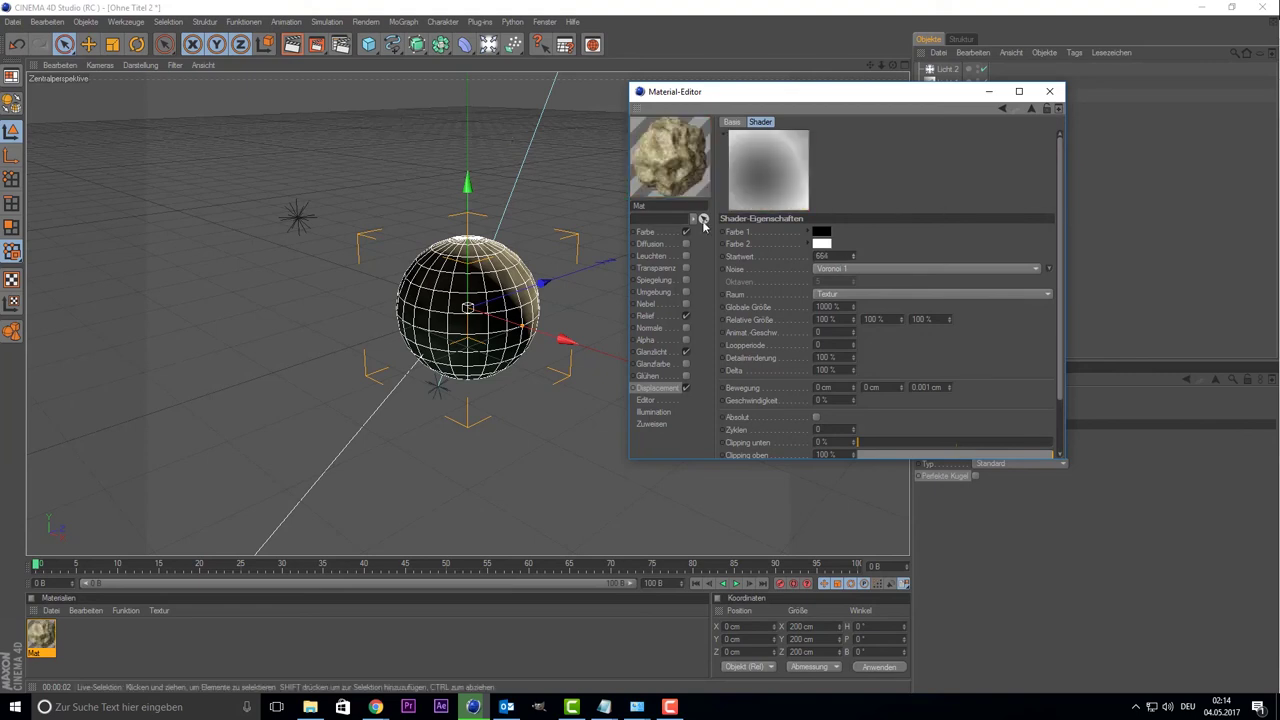
pyautogui.click(853, 261)
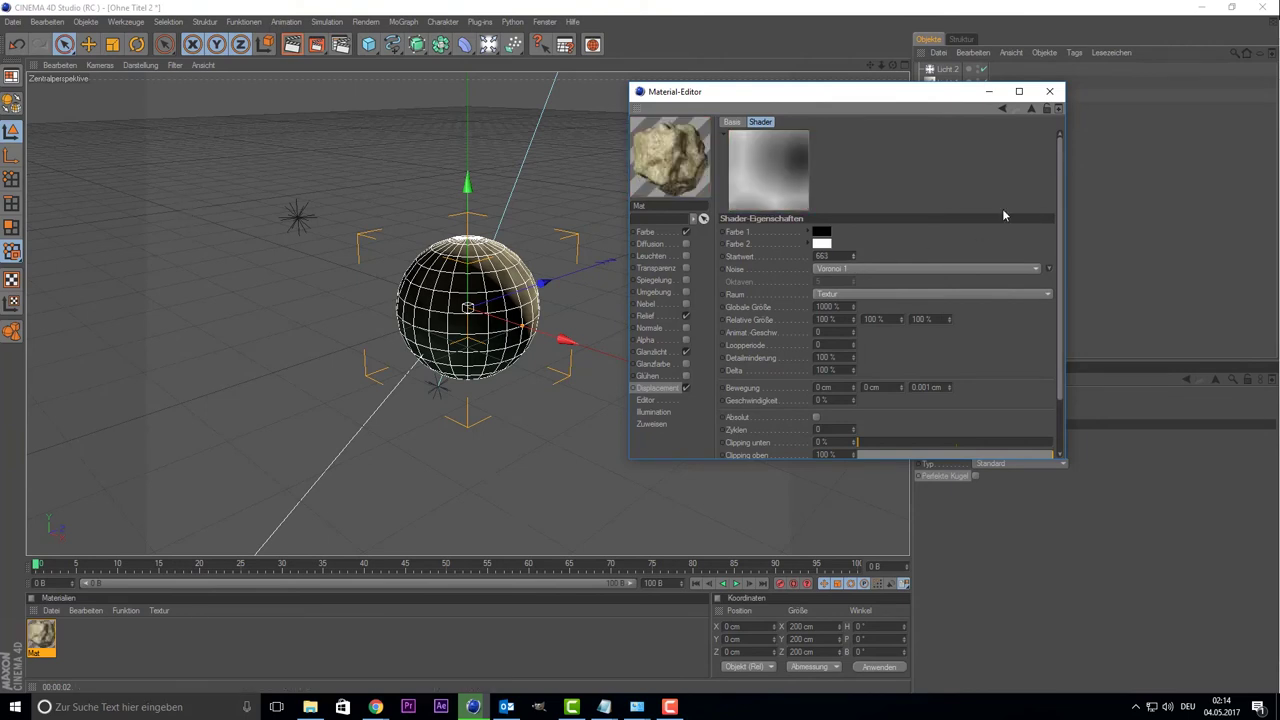
pyautogui.click(1049, 91)
pyautogui.click(527, 393)
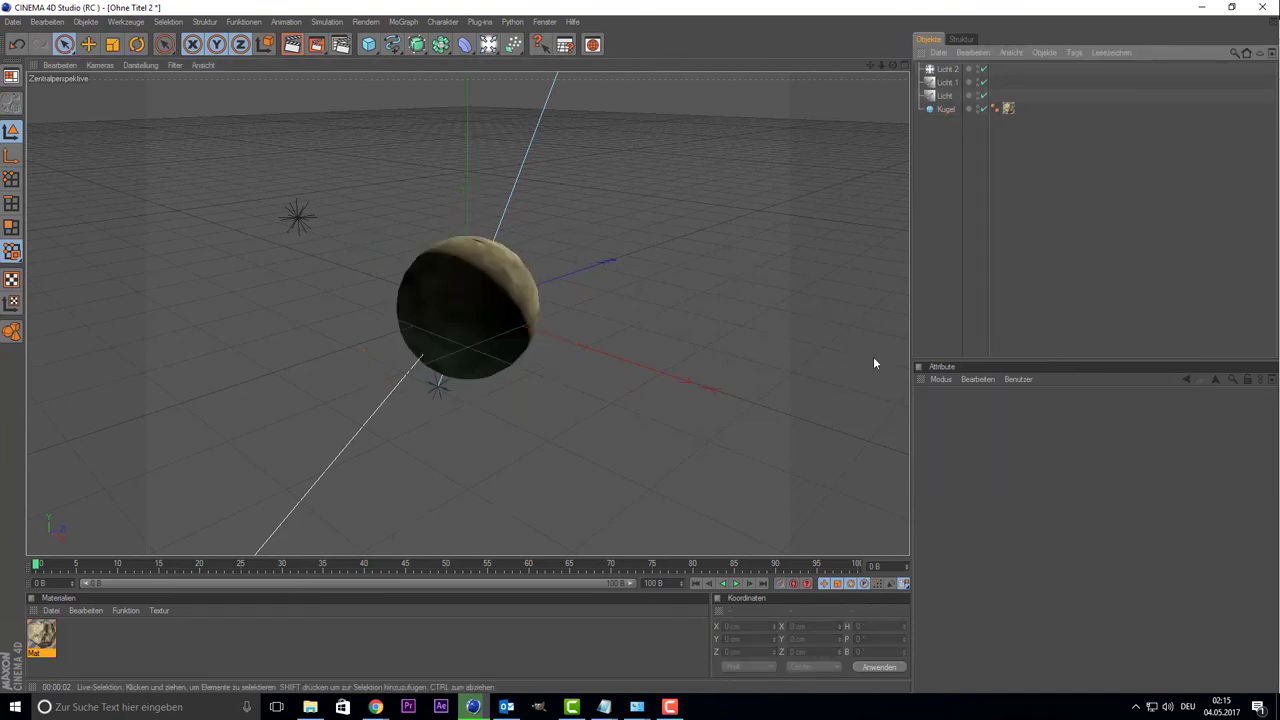
# - Add a Himmel sky object from the Light palette and create a new material
pyautogui.click(542, 23)
pyautogui.click(507, 9)
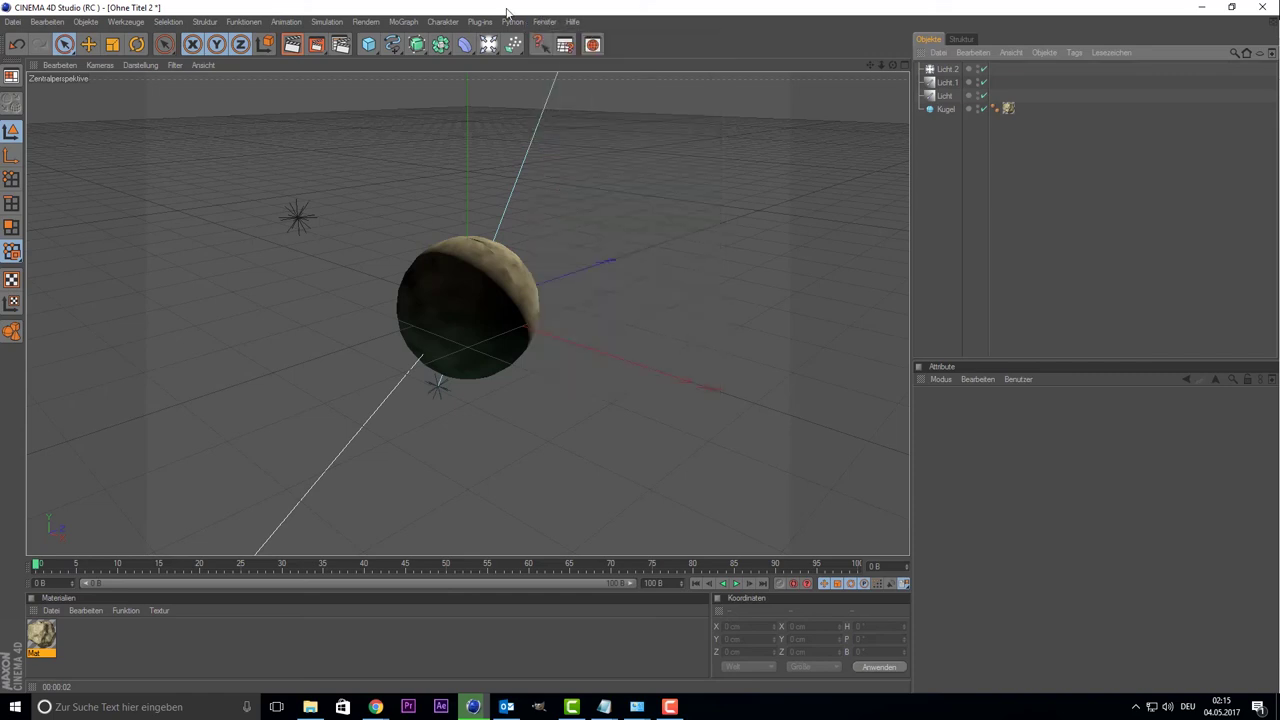
pyautogui.click(488, 44)
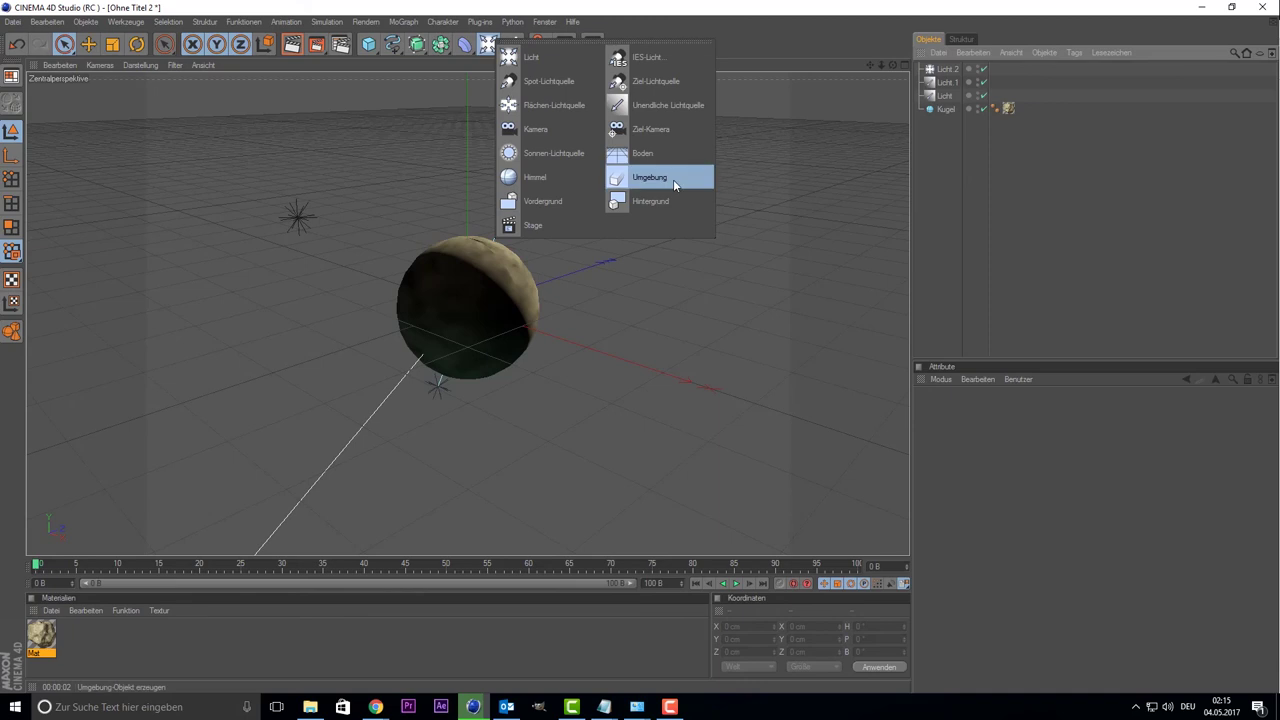
pyautogui.click(523, 55)
pyautogui.click(489, 45)
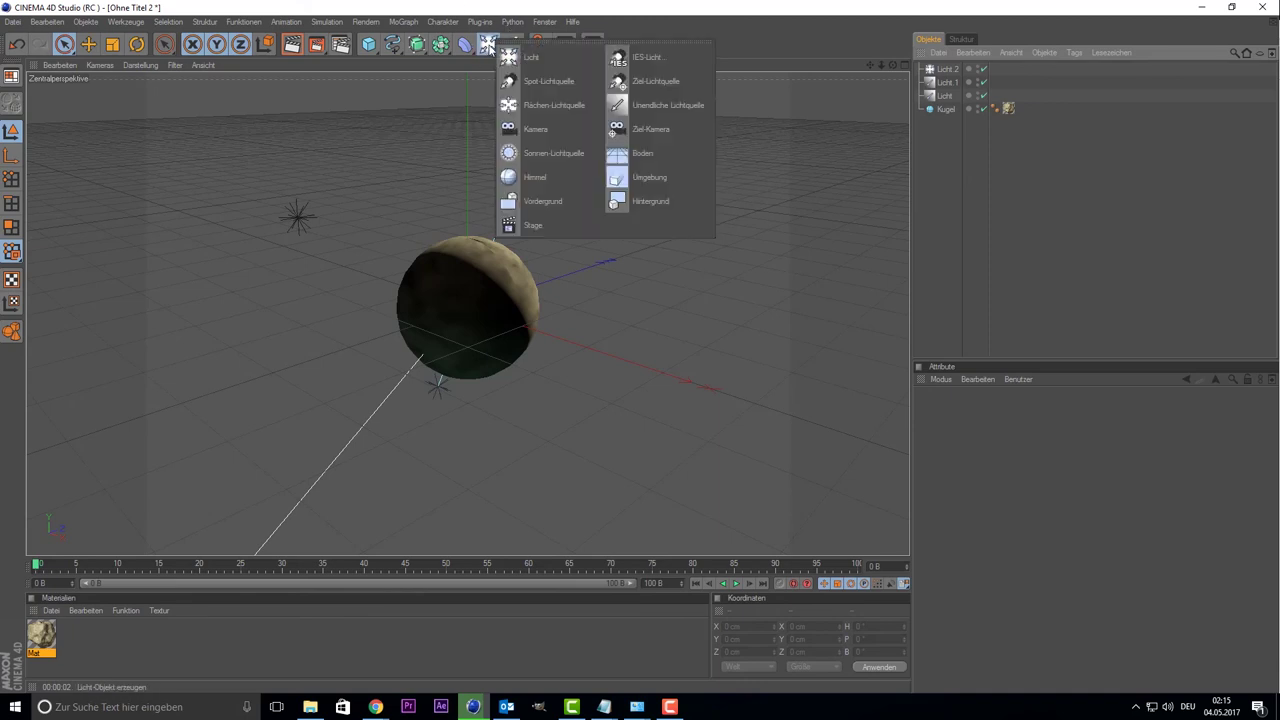
pyautogui.click(541, 179)
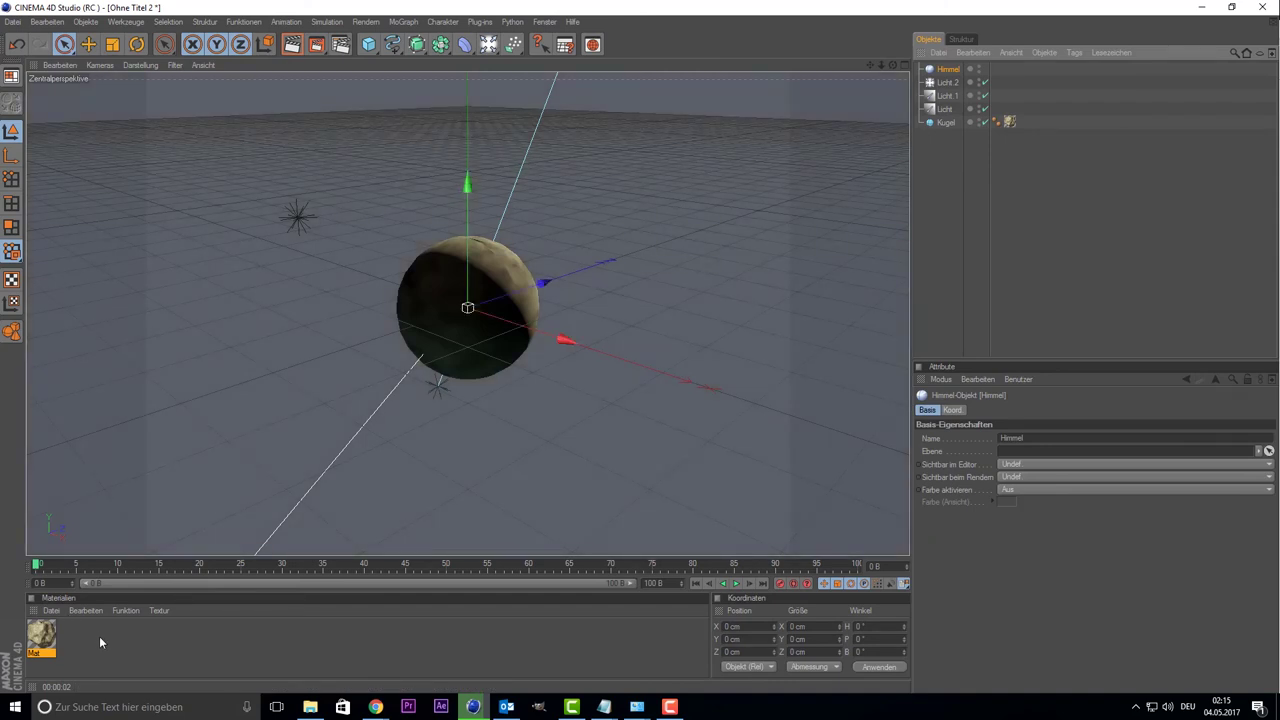
pyautogui.doubleClick(99, 636)
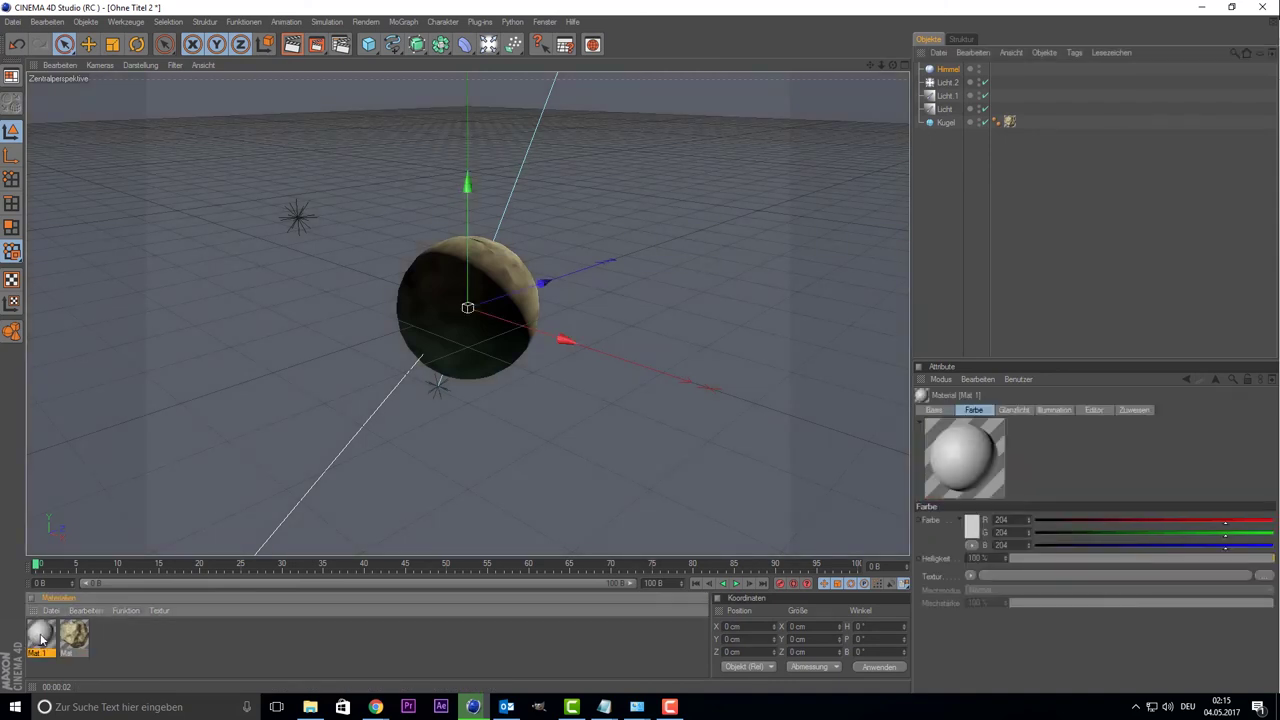
# - Open Mat.1 and start loading an image as its Farbe texture, browsing the template folders
pyautogui.doubleClick(40, 636)
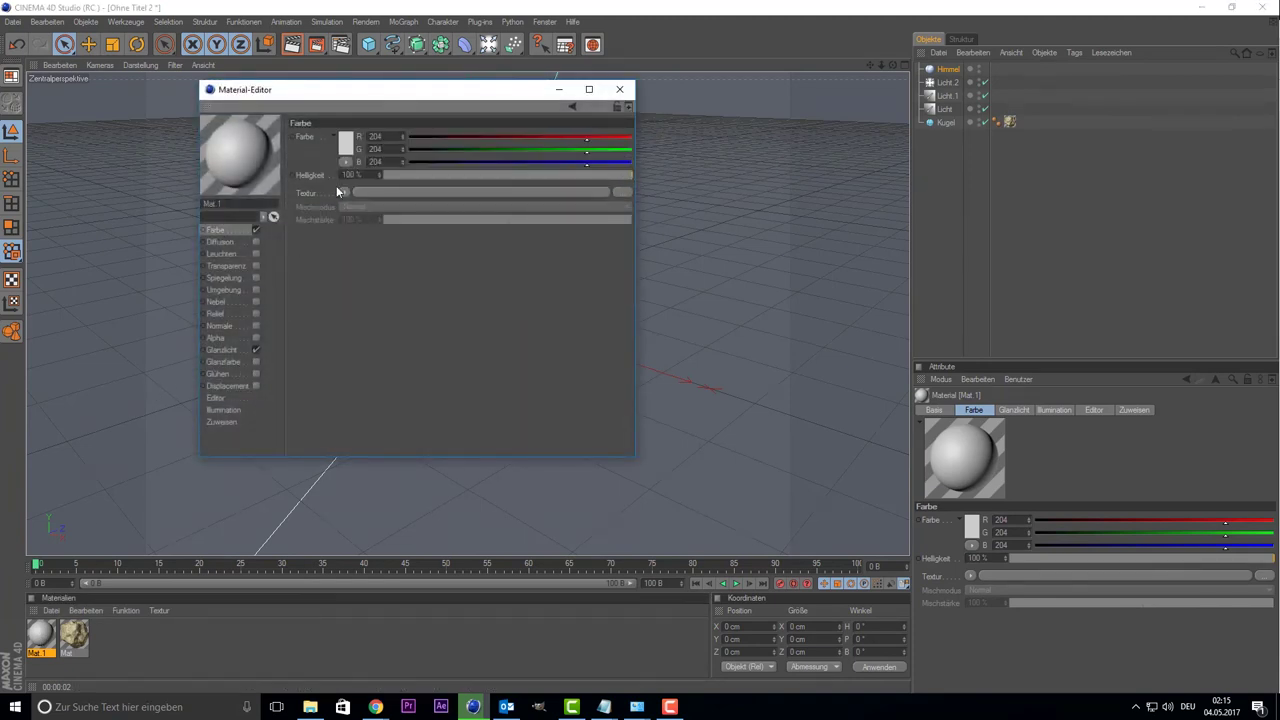
pyautogui.click(342, 190)
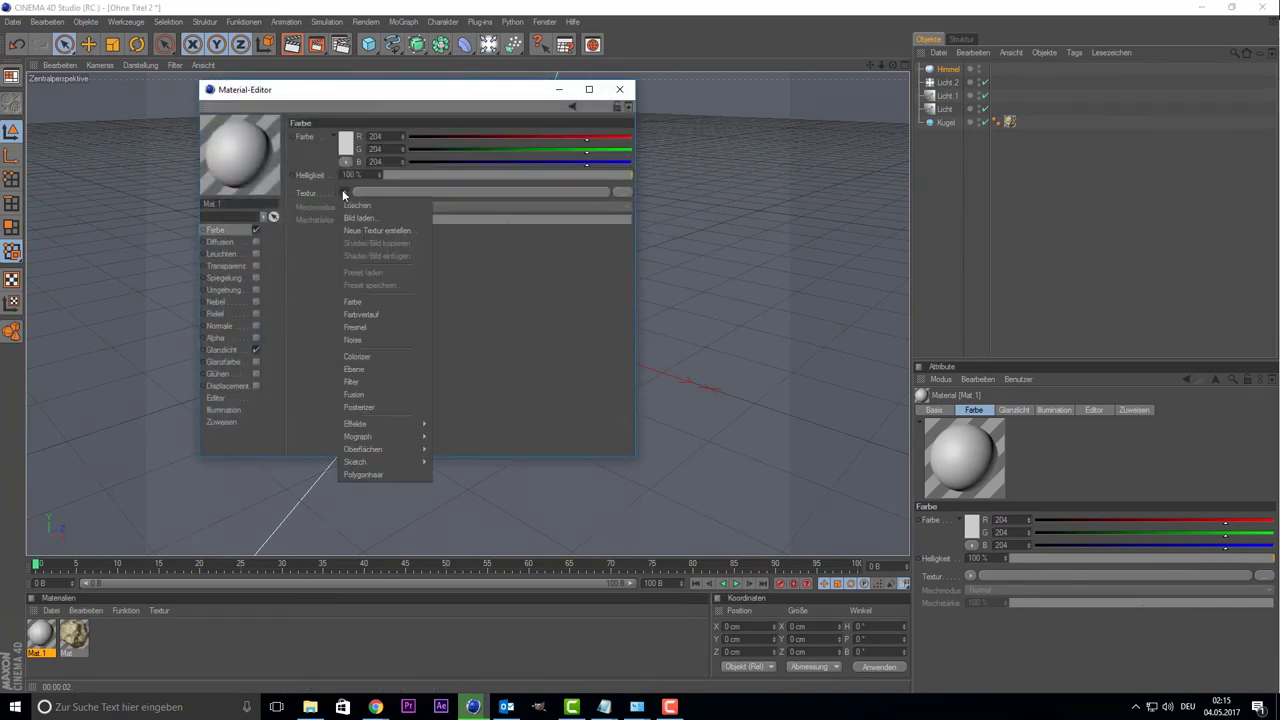
pyautogui.click(387, 216)
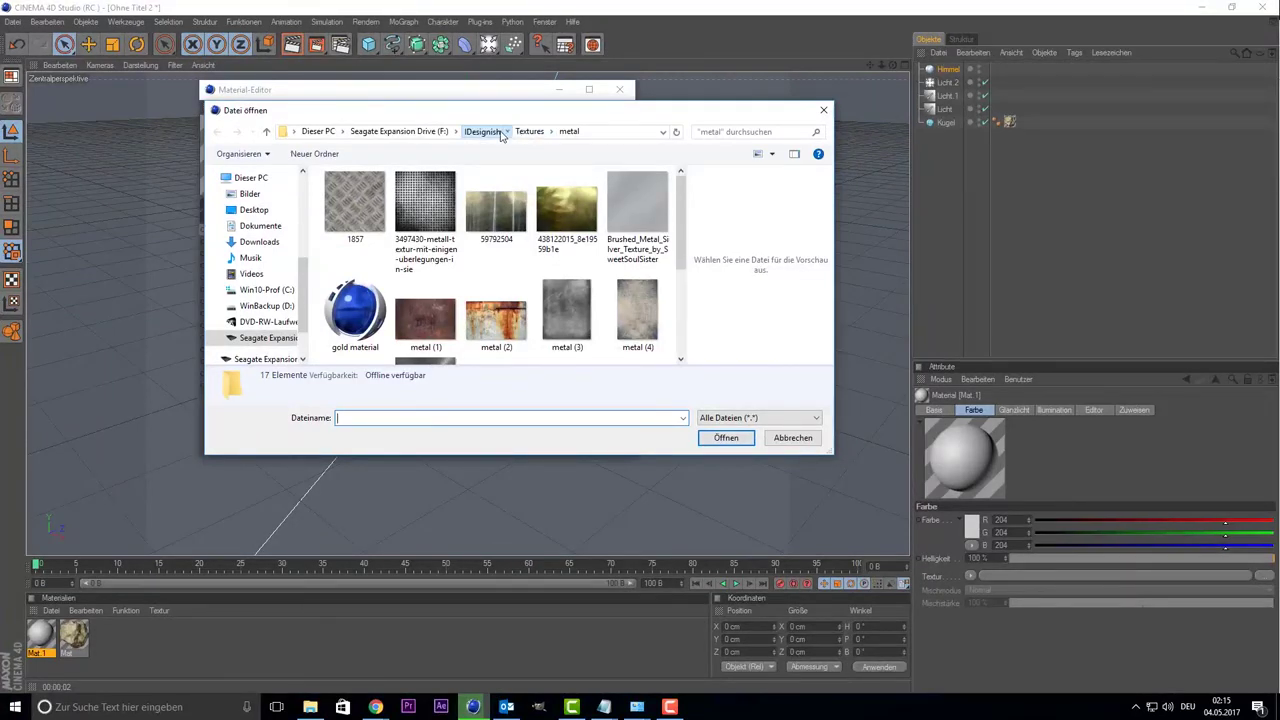
pyautogui.click(482, 131)
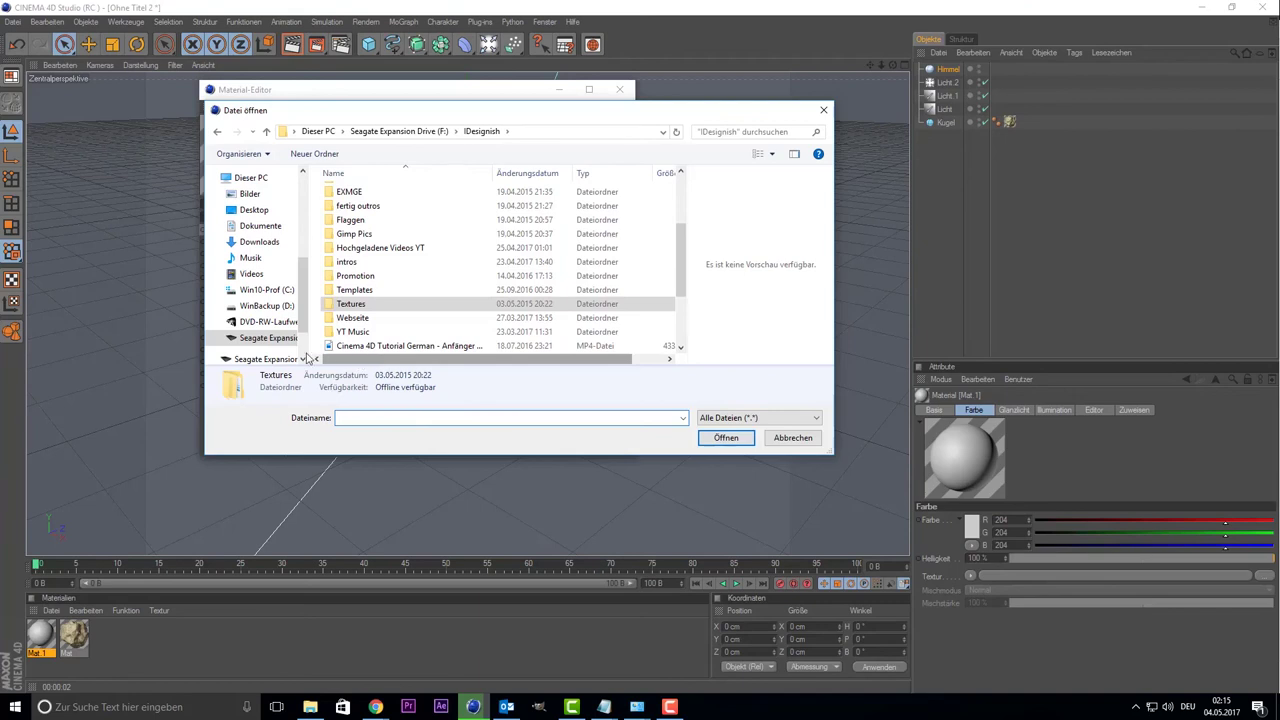
pyautogui.doubleClick(375, 291)
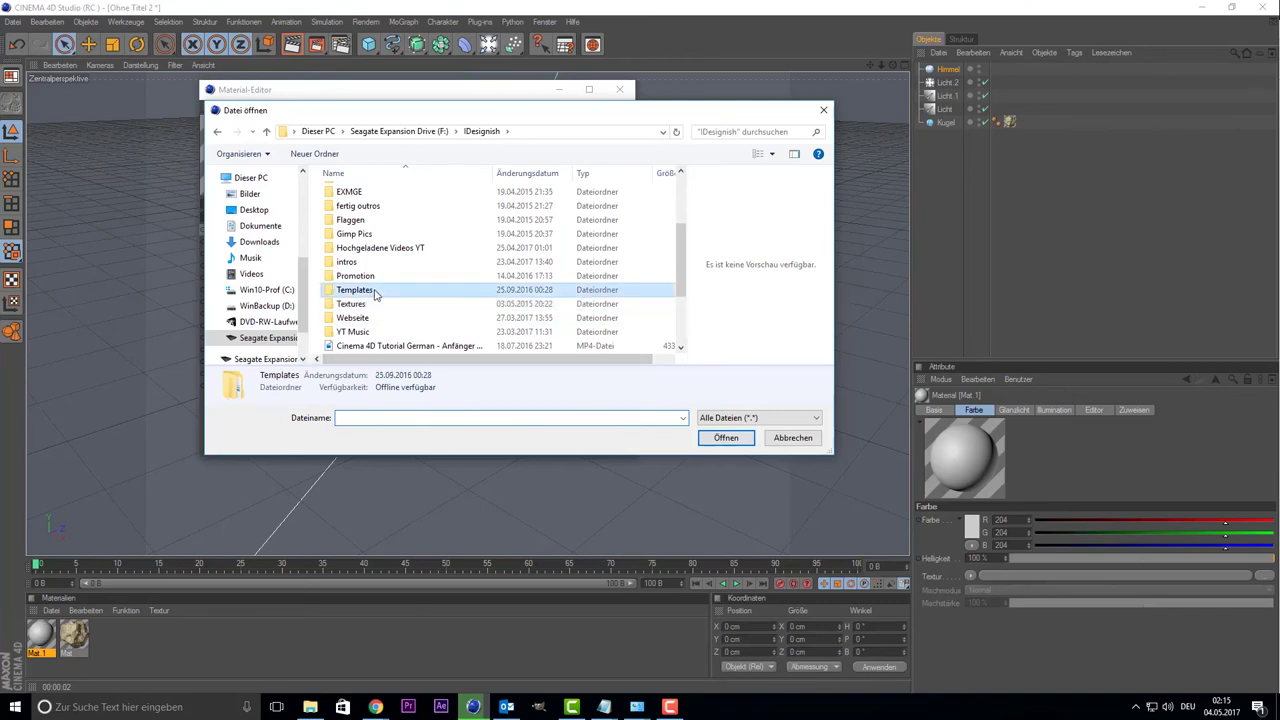
pyautogui.doubleClick(395, 319)
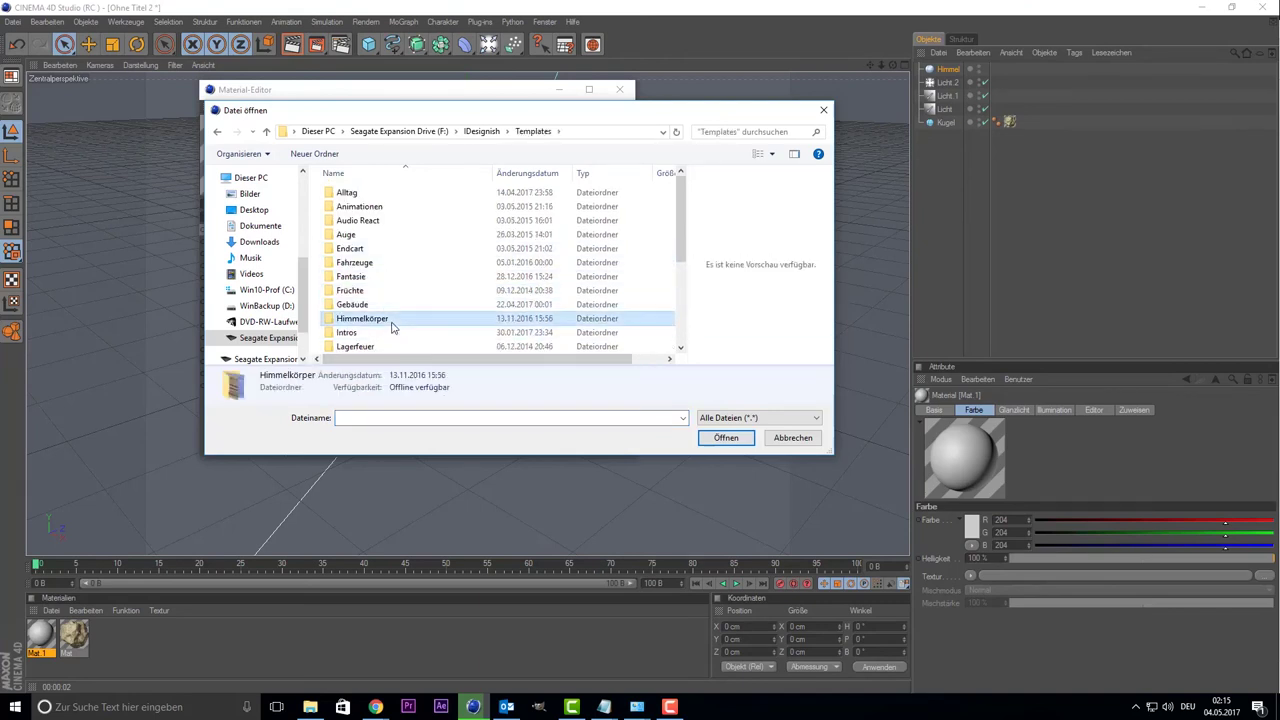
pyautogui.doubleClick(392, 234)
pyautogui.click(218, 132)
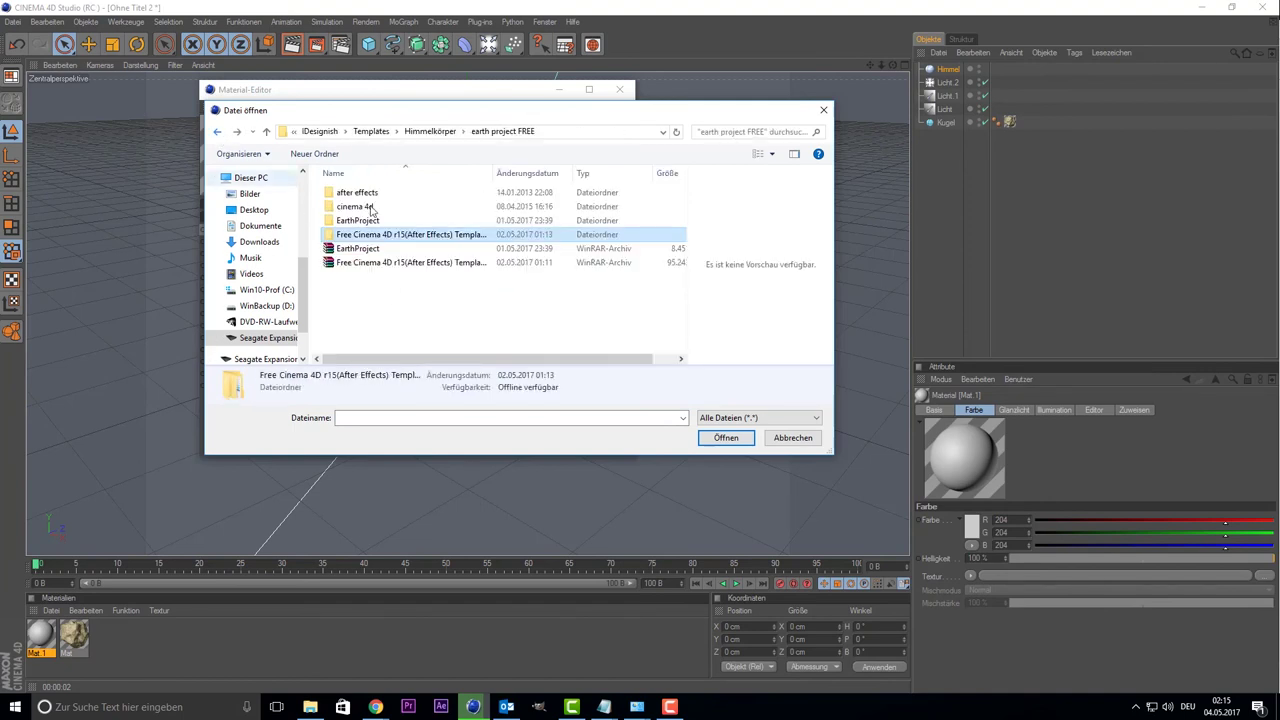
pyautogui.doubleClick(408, 224)
pyautogui.doubleClick(372, 193)
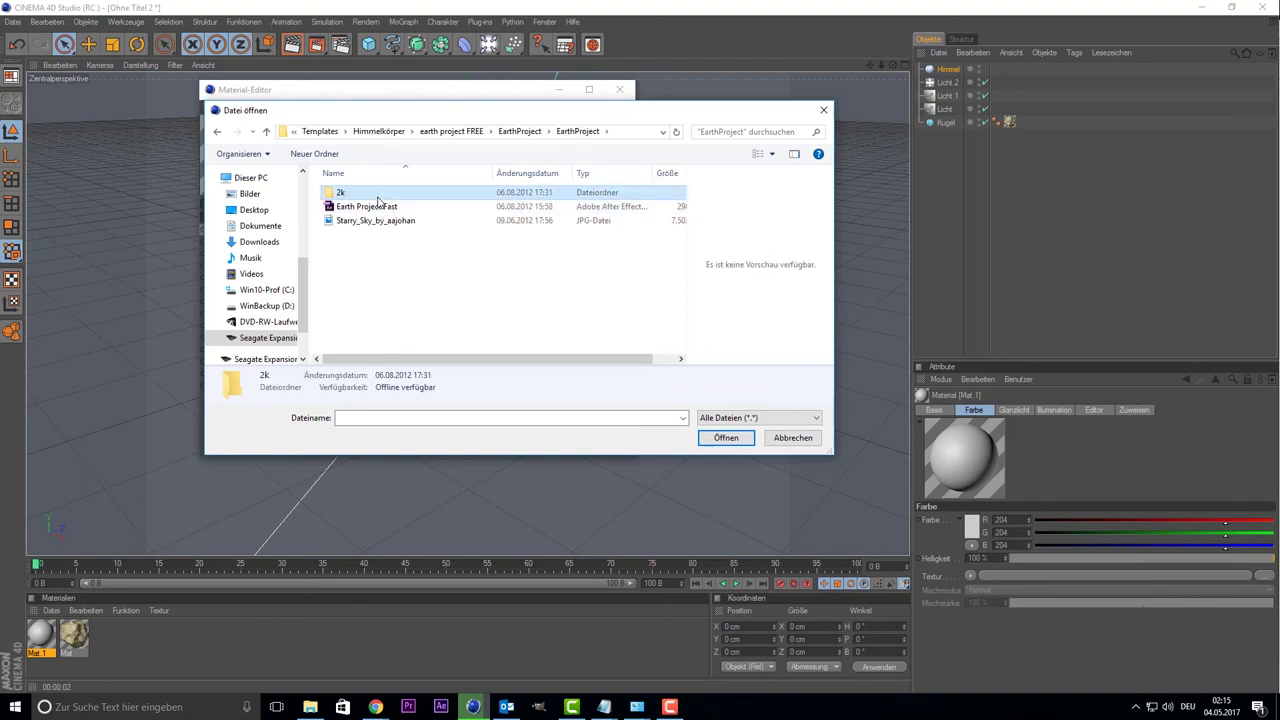
pyautogui.doubleClick(345, 192)
# - Load StarsMap_2500x1250 from the cinema 4d texture folder without copying it
pyautogui.click(217, 132)
pyautogui.click(217, 132)
pyautogui.click(217, 132)
pyautogui.doubleClick(373, 205)
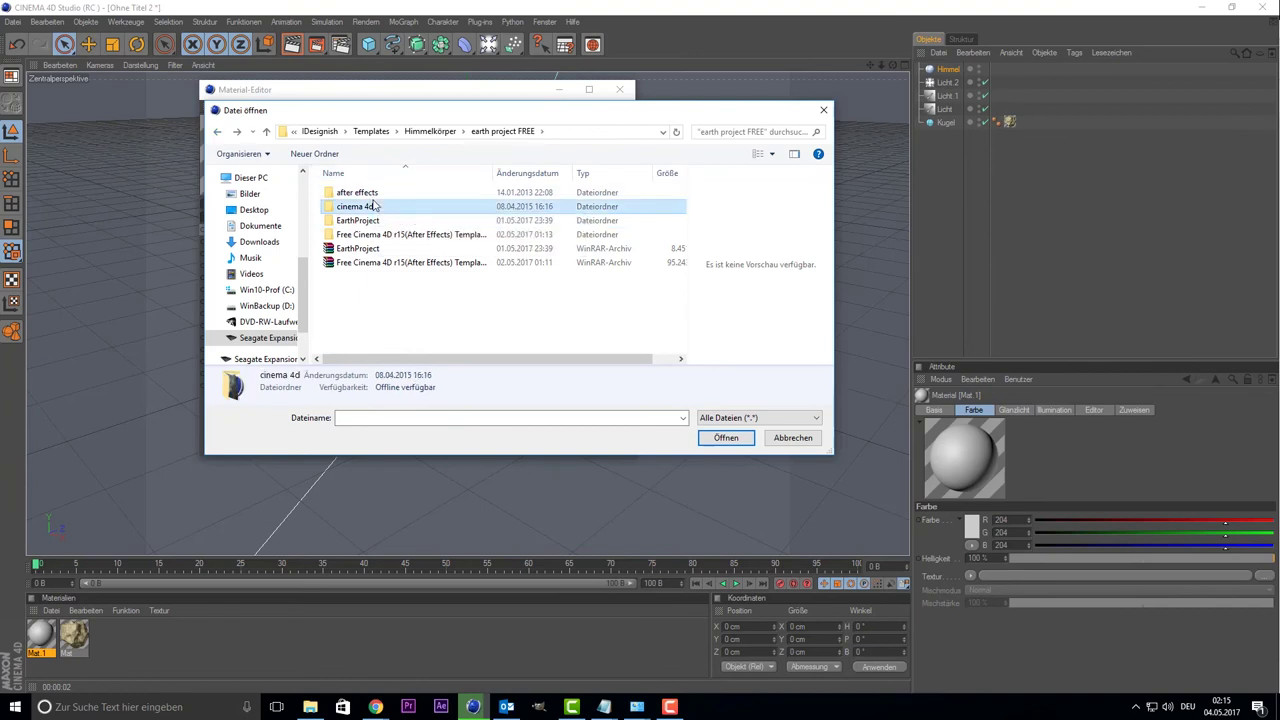
pyautogui.doubleClick(657, 318)
pyautogui.click(726, 399)
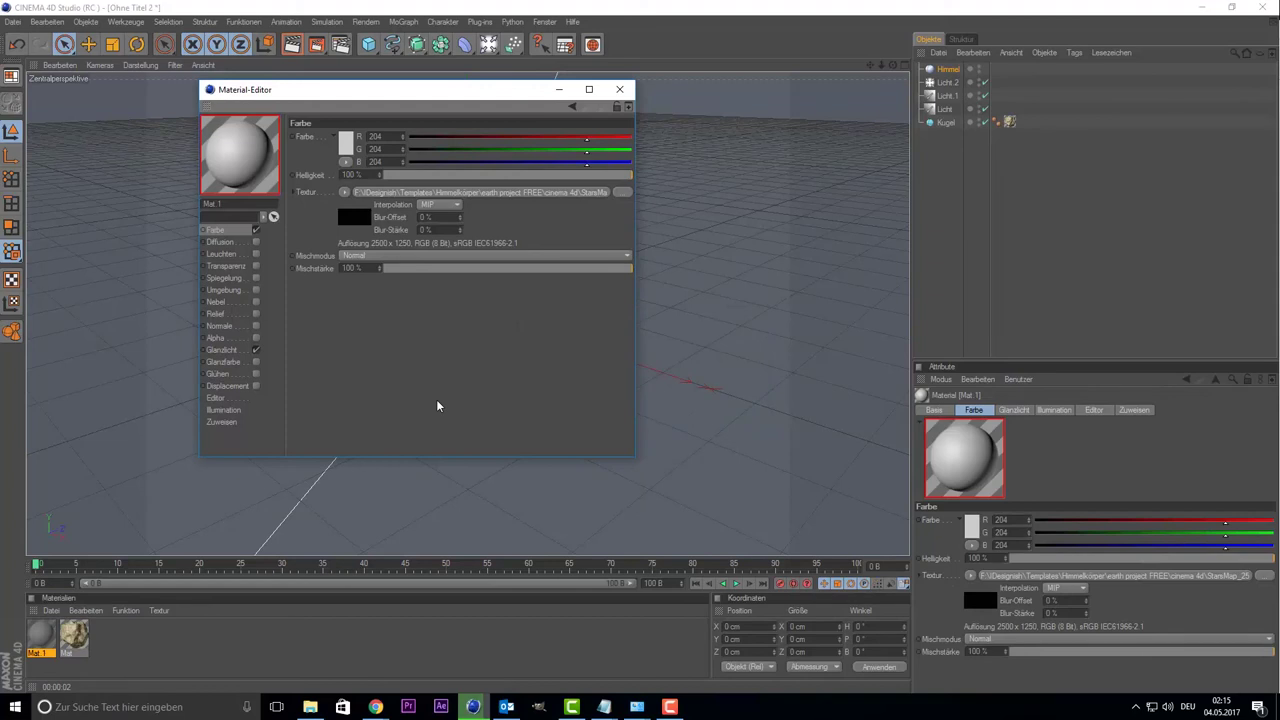
# - Apply Mat.1 to the Himmel sky and load StarsMap as its Leuchten texture
pyautogui.click(88, 531)
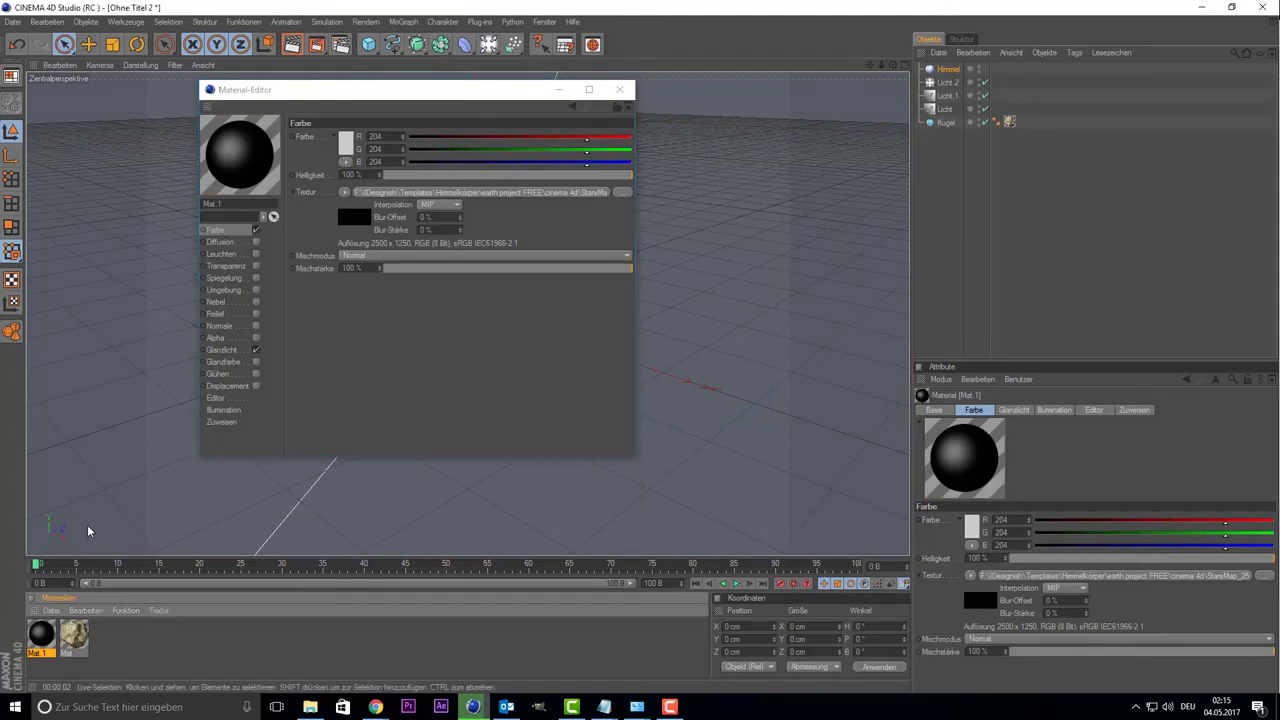
pyautogui.moveTo(42, 634); pyautogui.dragTo(948, 69)
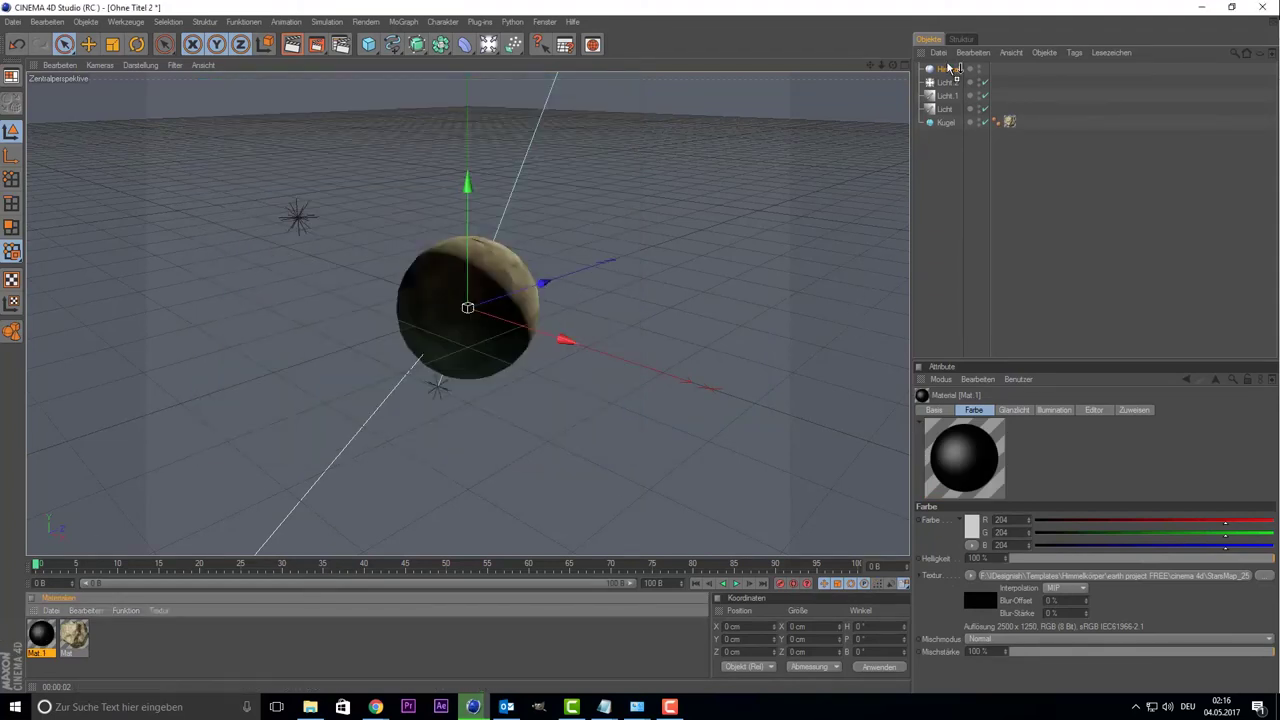
pyautogui.doubleClick(42, 638)
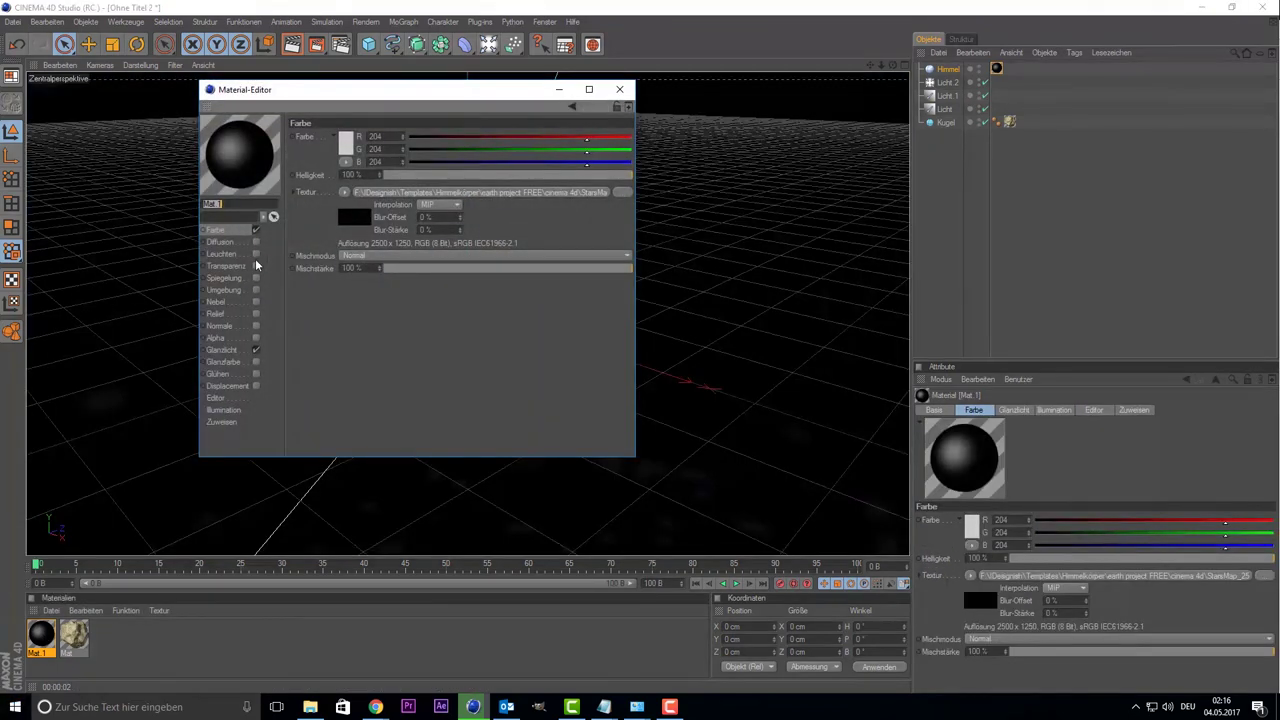
pyautogui.click(256, 255)
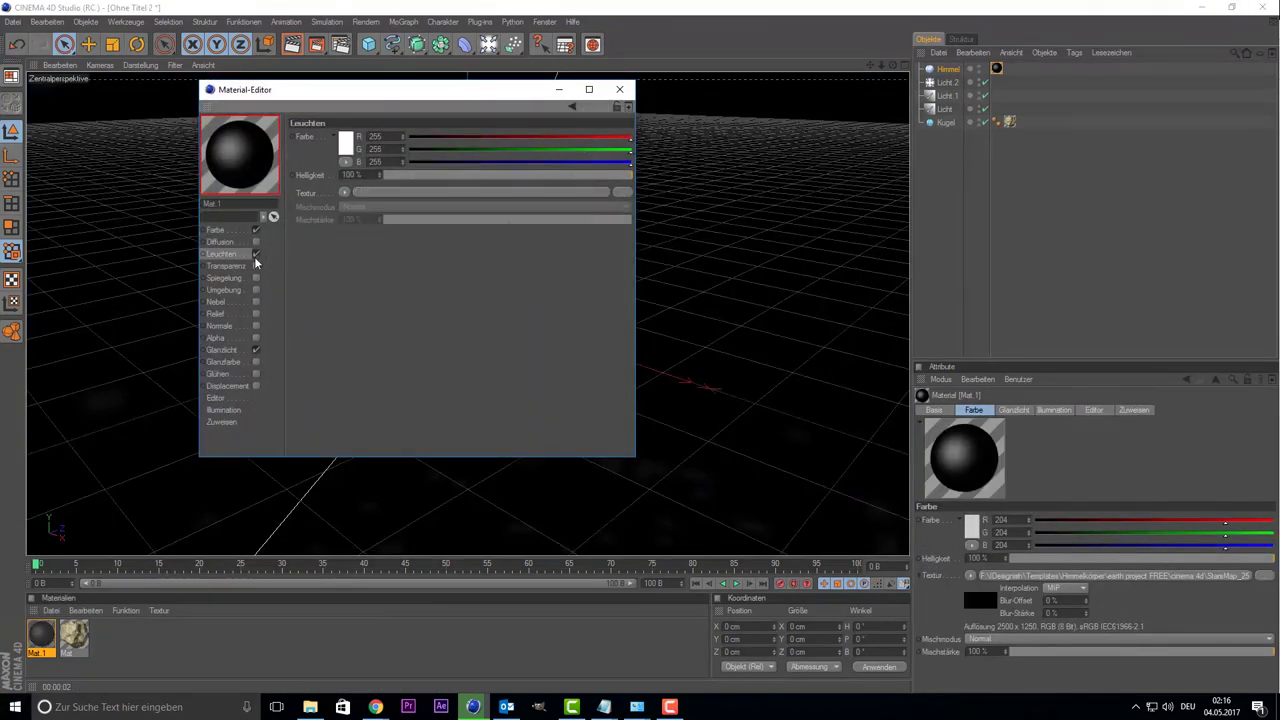
pyautogui.click(345, 193)
pyautogui.click(368, 205)
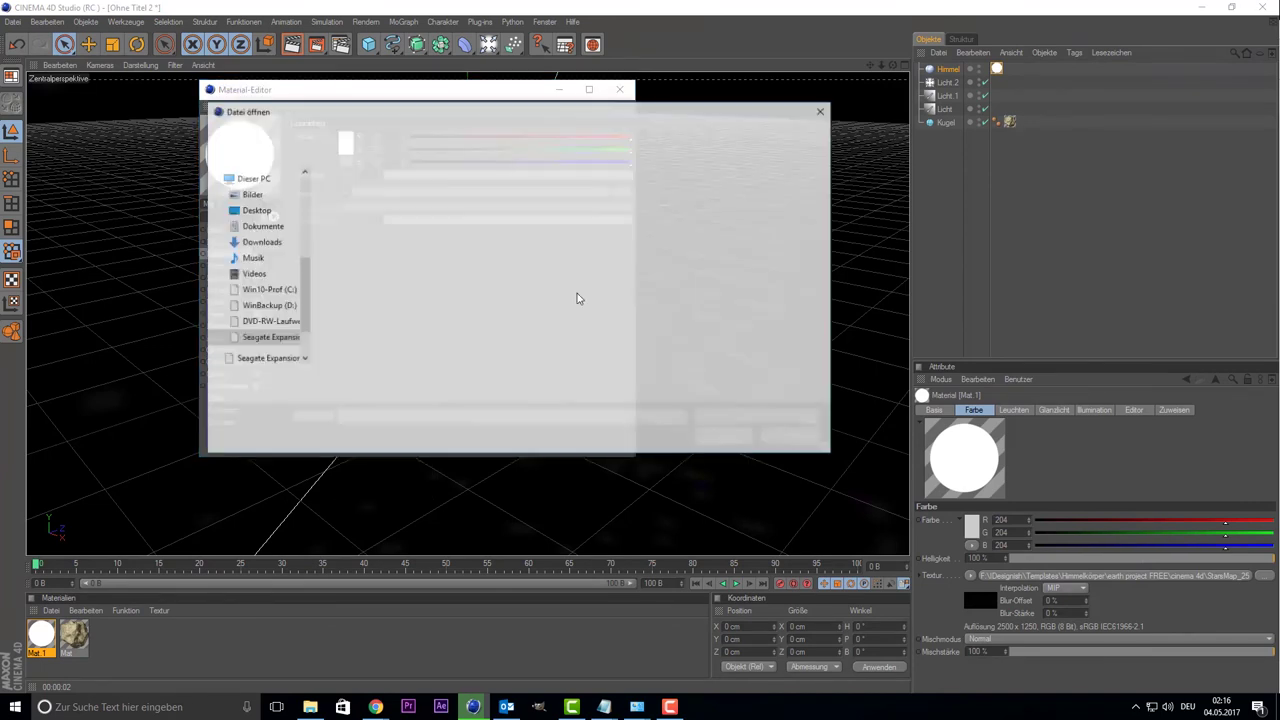
pyautogui.click(645, 310)
pyautogui.click(726, 437)
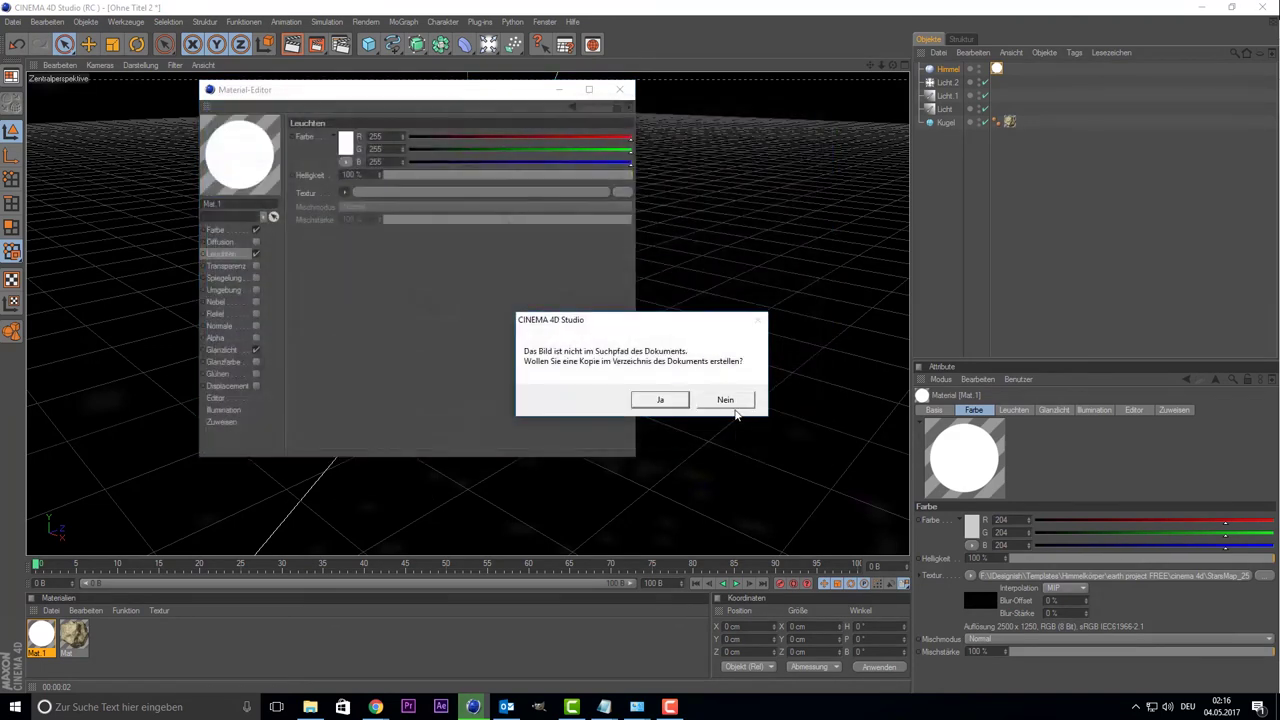
pyautogui.click(729, 400)
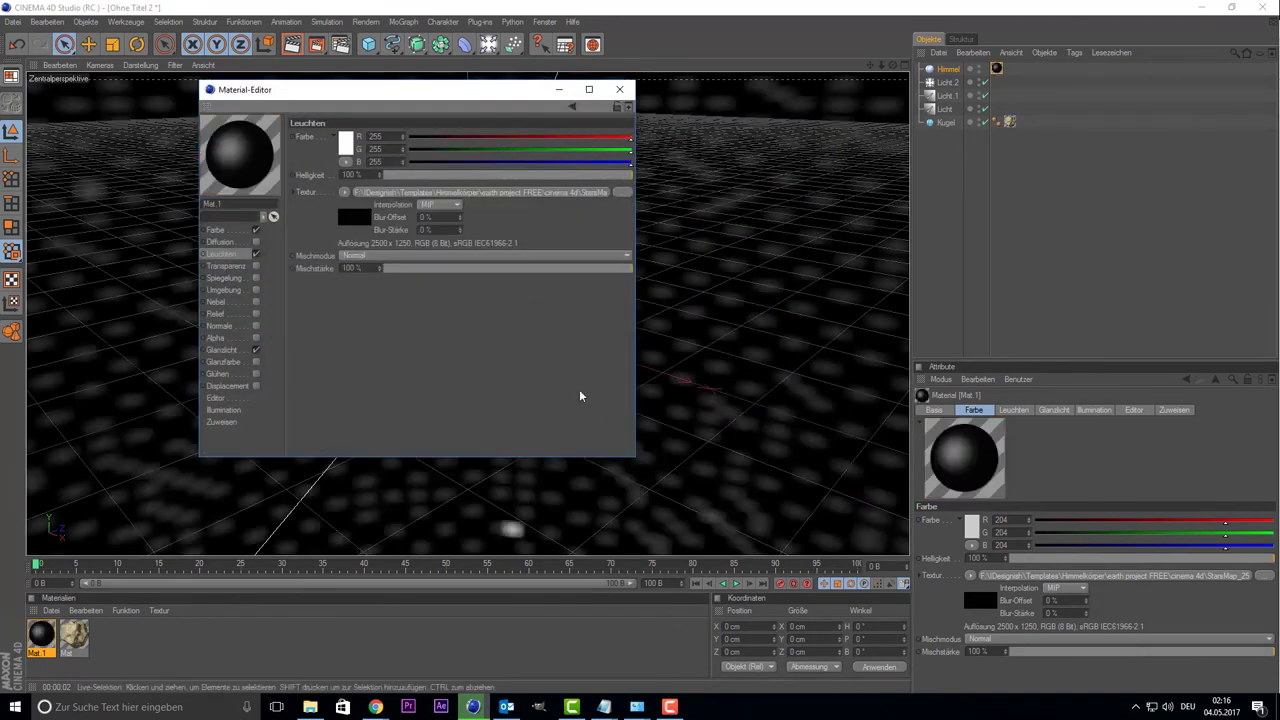
# - Turn off Glanzlicht, render the starfield in the viewport, and select the sky's texture tag
pyautogui.click(256, 351)
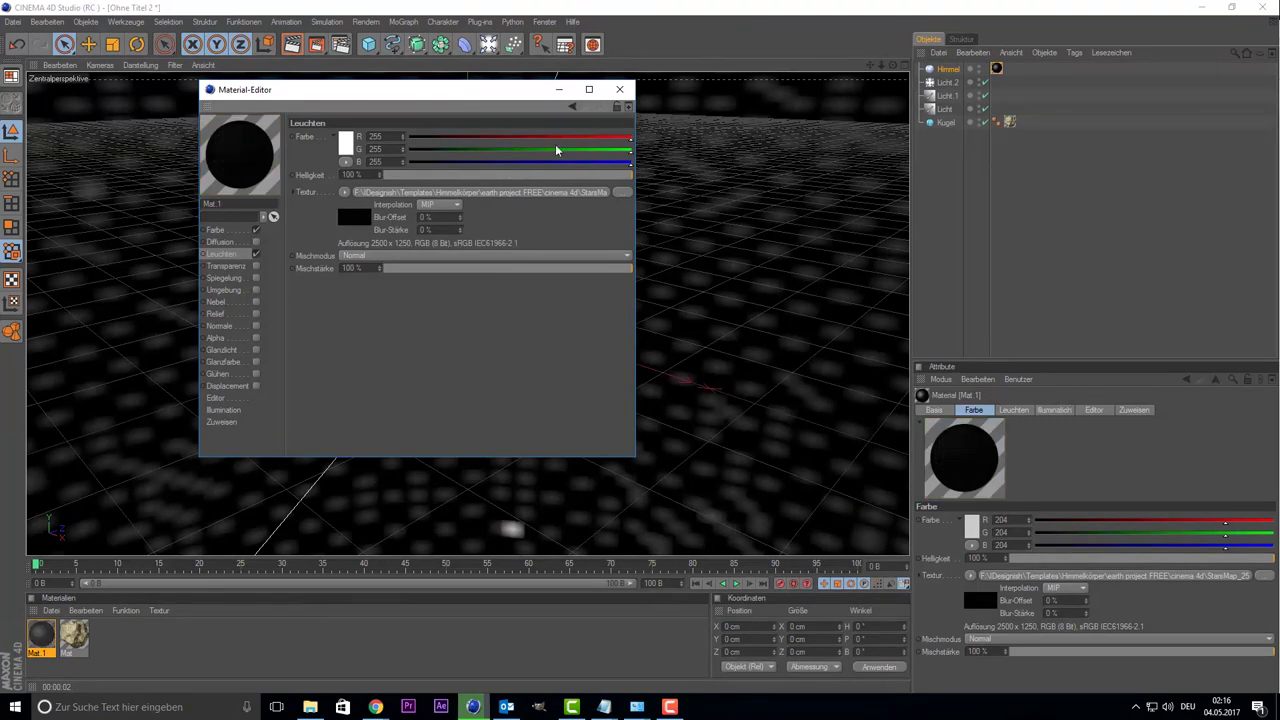
pyautogui.click(619, 89)
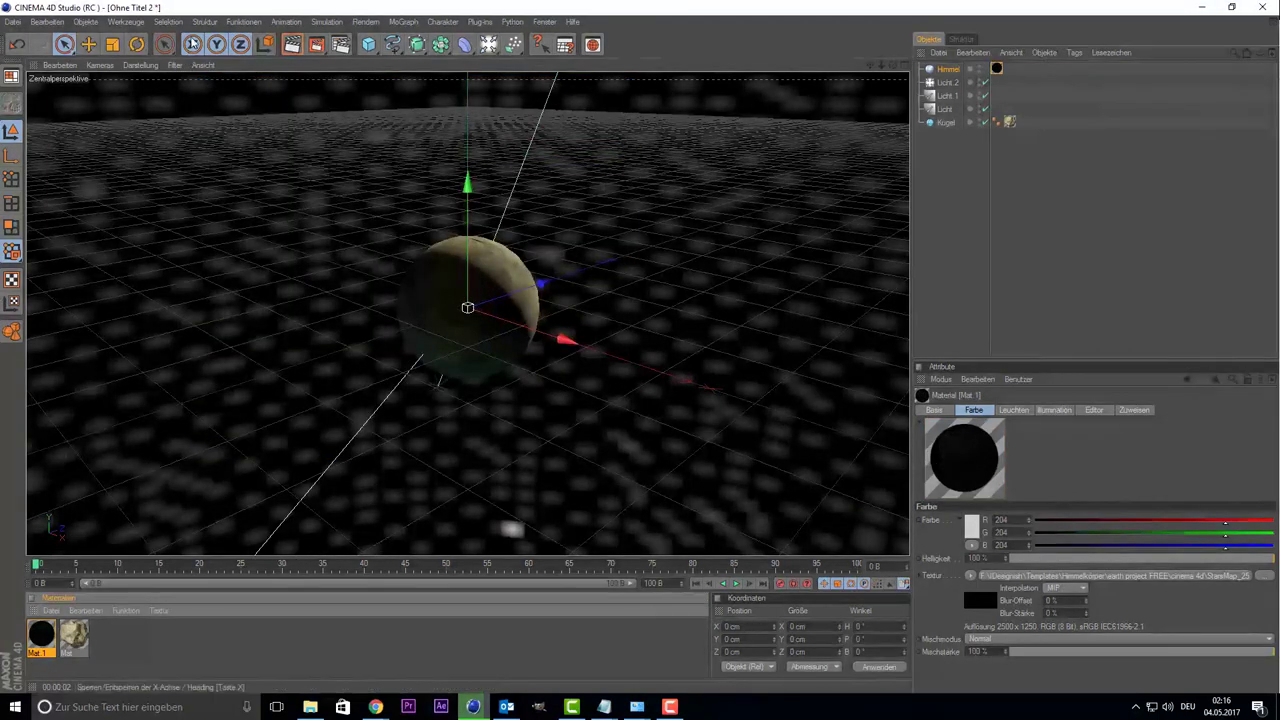
pyautogui.click(293, 45)
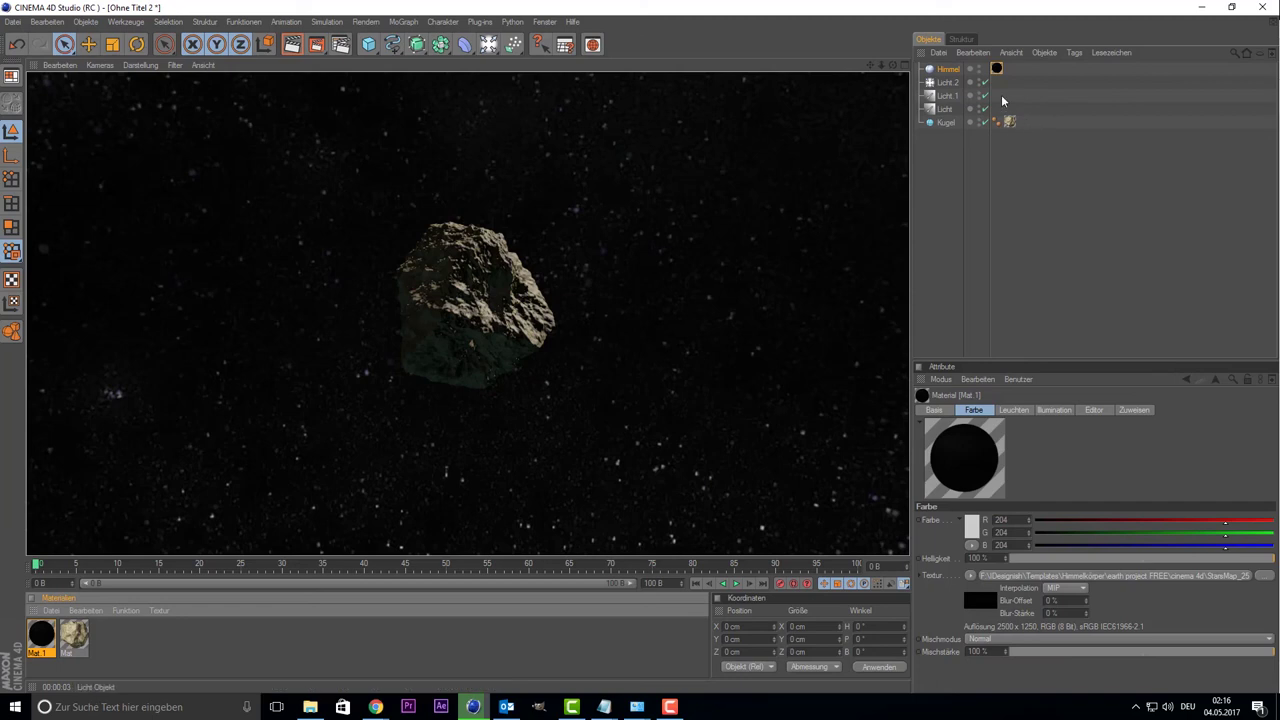
pyautogui.click(980, 73)
pyautogui.click(996, 68)
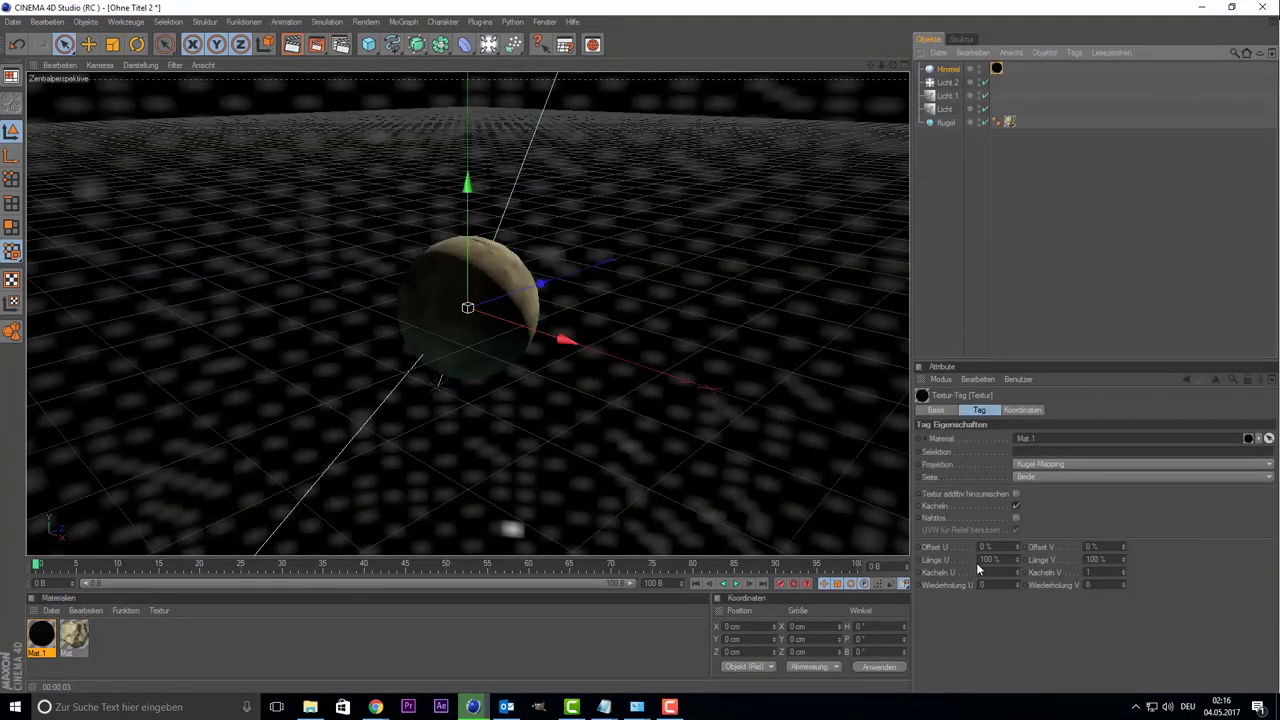
# - Set the Himmel texture tag's Länge U and Länge V to 20% so Mat.1 tiles 5 × 5
pyautogui.doubleClick(996, 72)
pyautogui.click(978, 168)
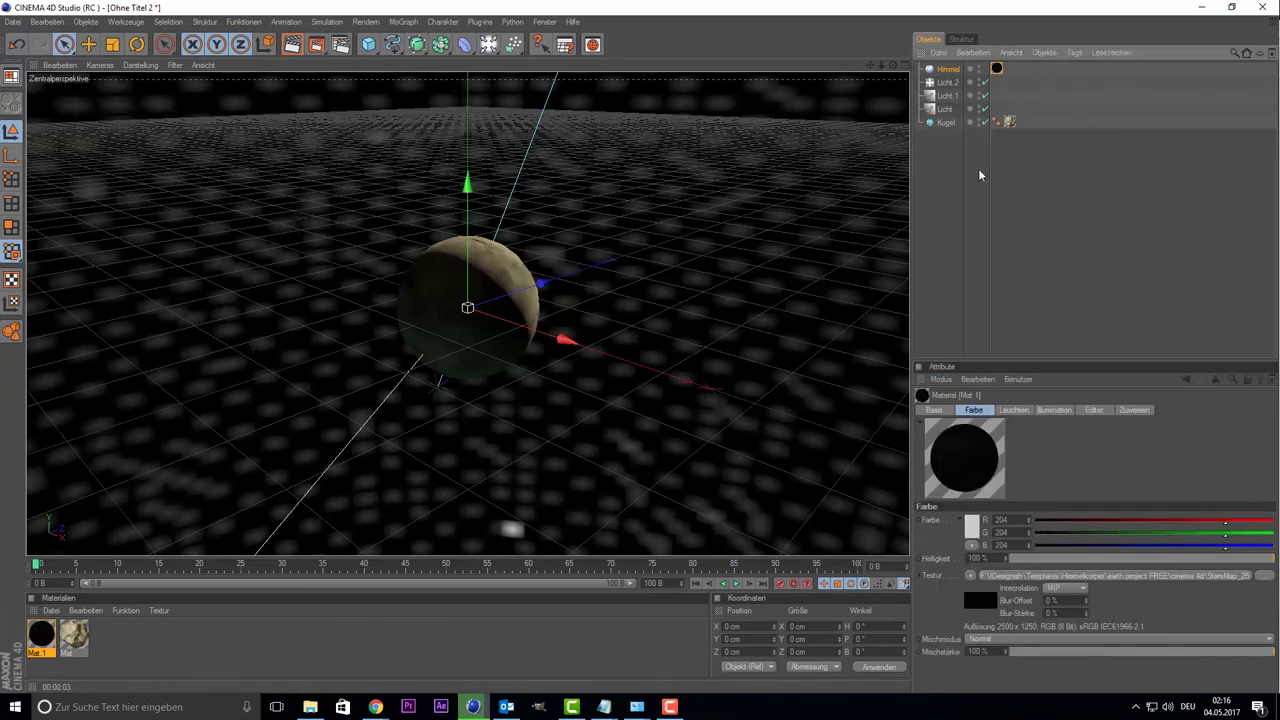
pyautogui.click(996, 68)
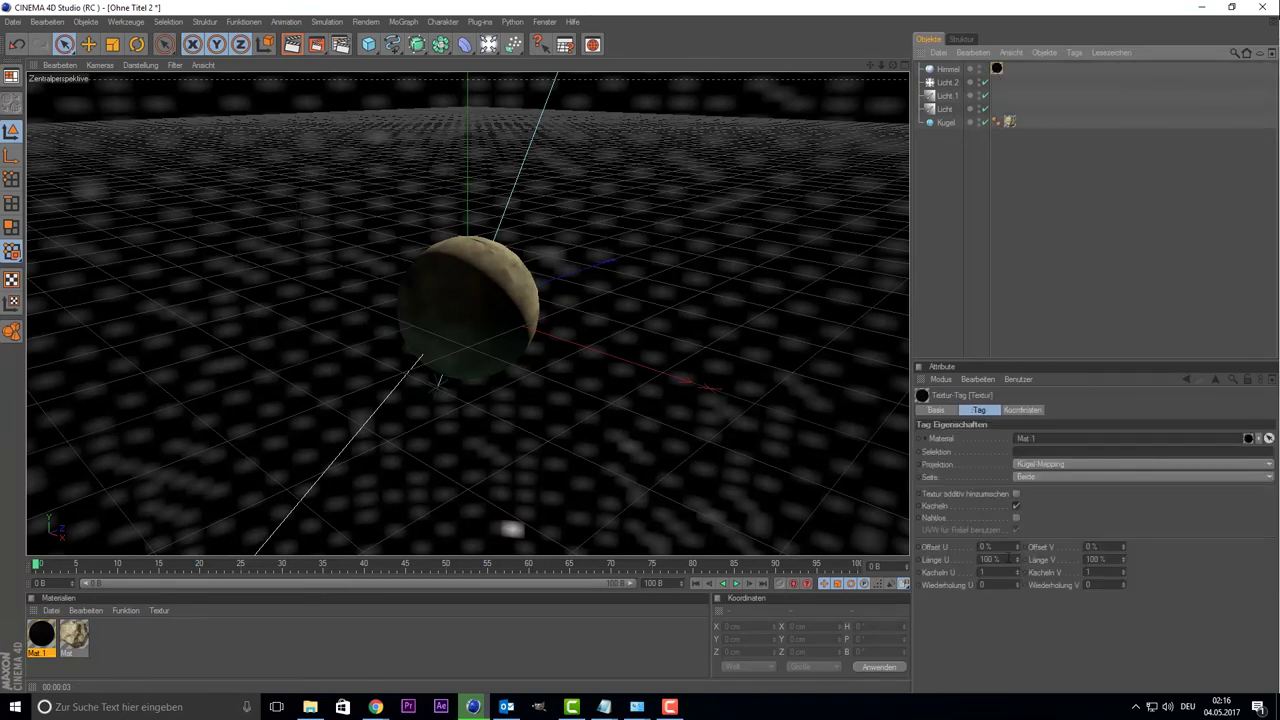
pyautogui.click(988, 559)
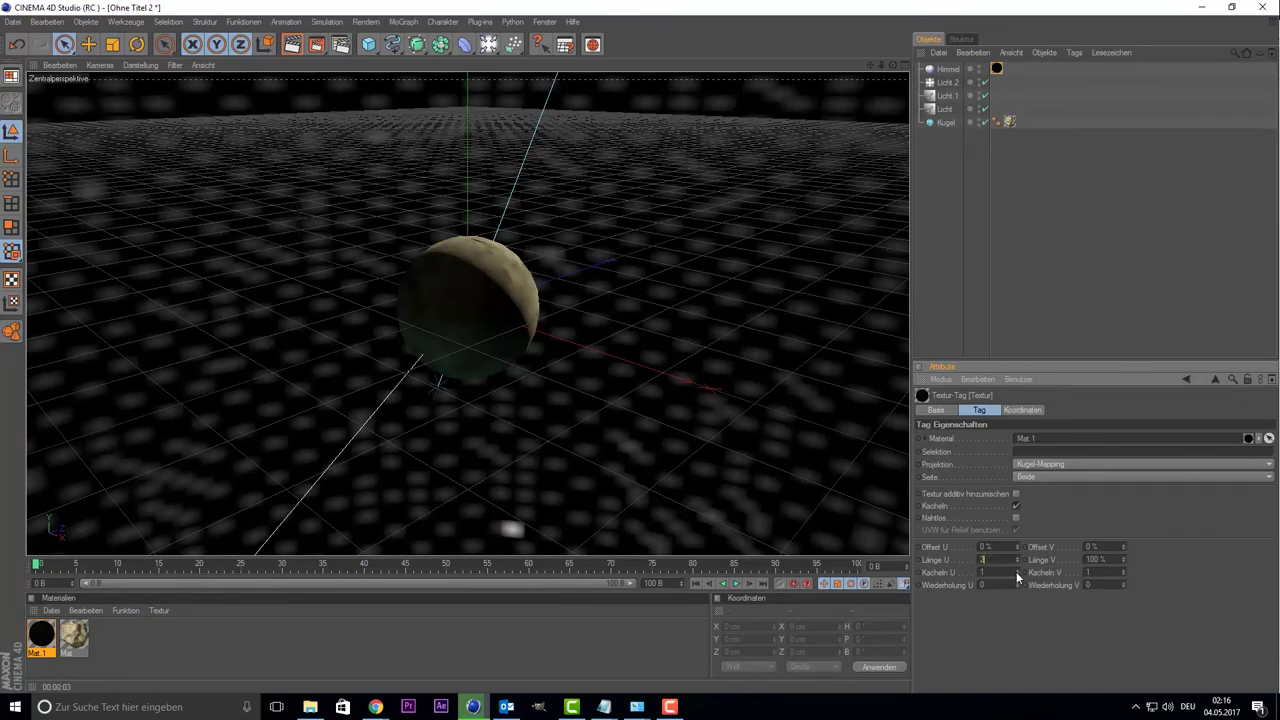
pyautogui.write('0')
pyautogui.press('Return')
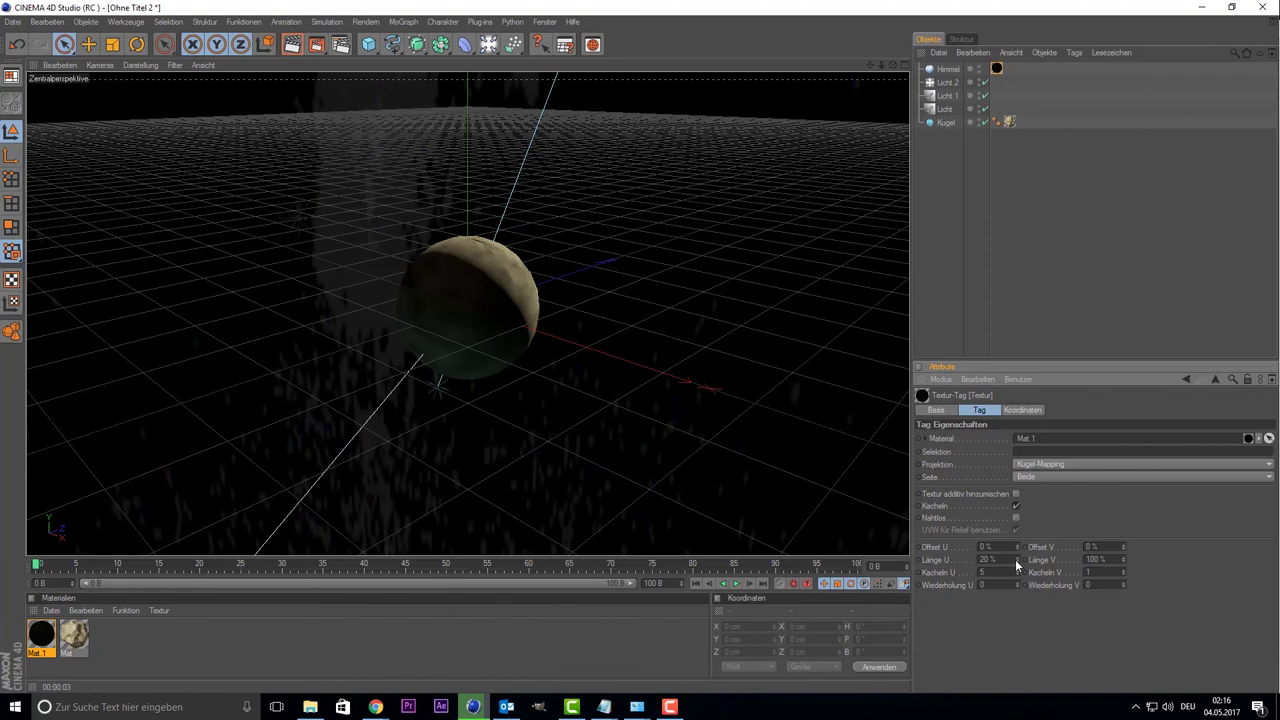
pyautogui.press('Return')
pyautogui.write('20')
pyautogui.press('Return')
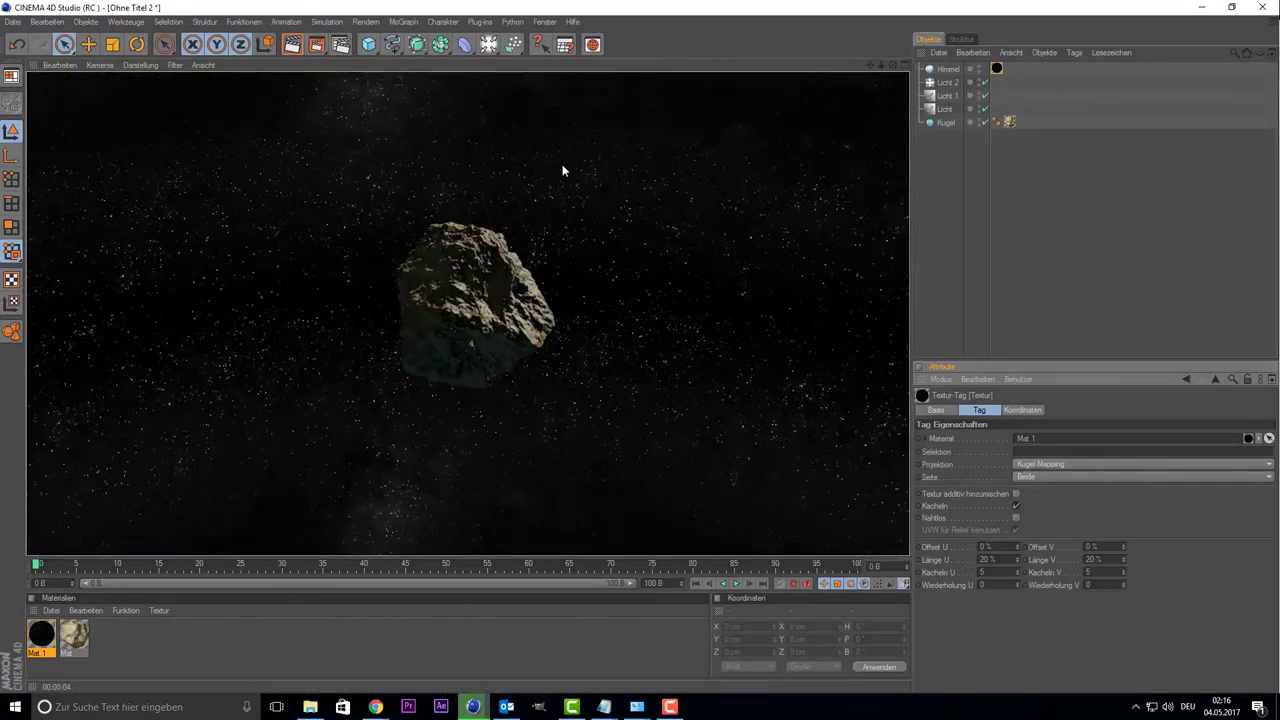
pyautogui.click(977, 168)
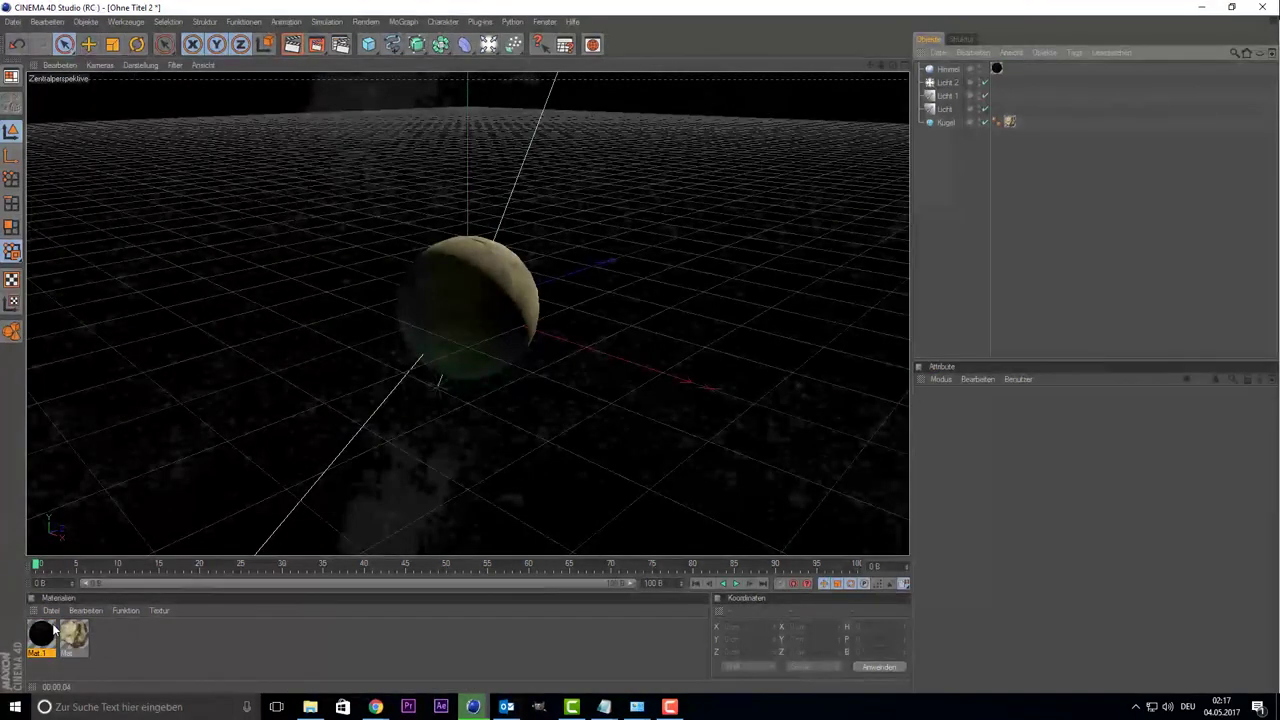
# - In Mat's displacement shader, raise the third Noise layer's Startwert from 663 to 665
pyautogui.doubleClick(73, 633)
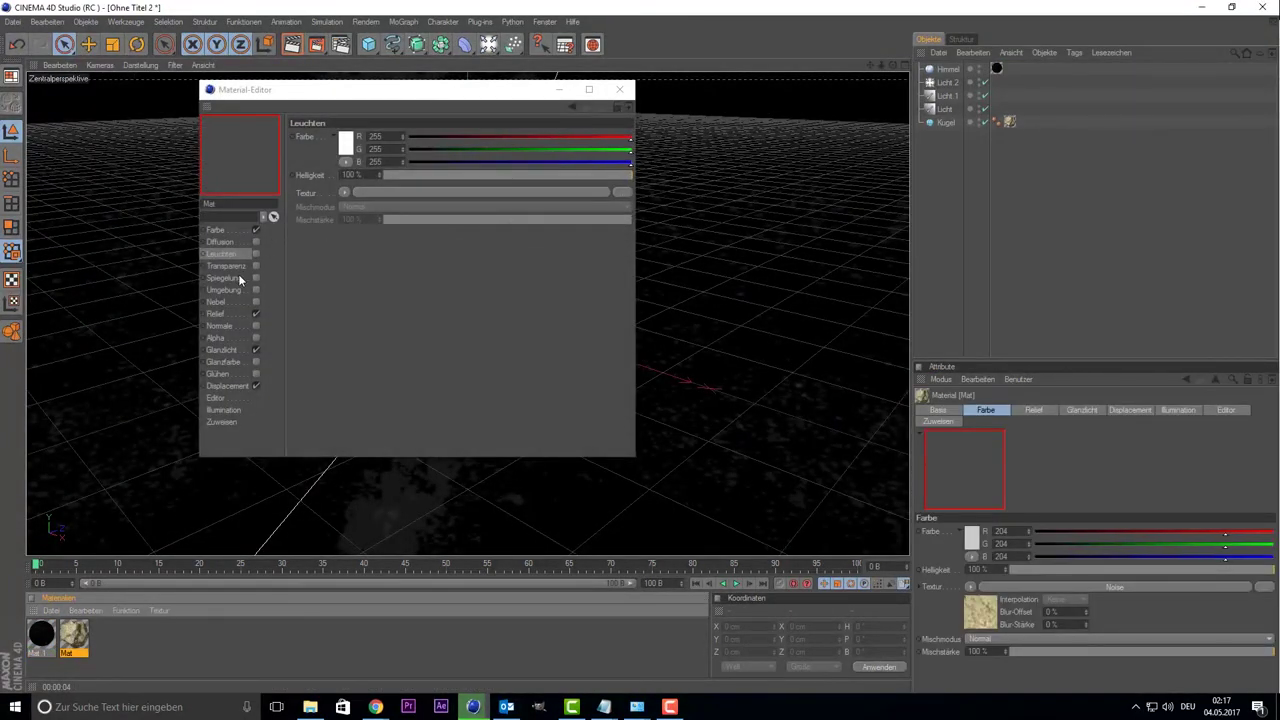
pyautogui.click(238, 386)
pyautogui.click(377, 198)
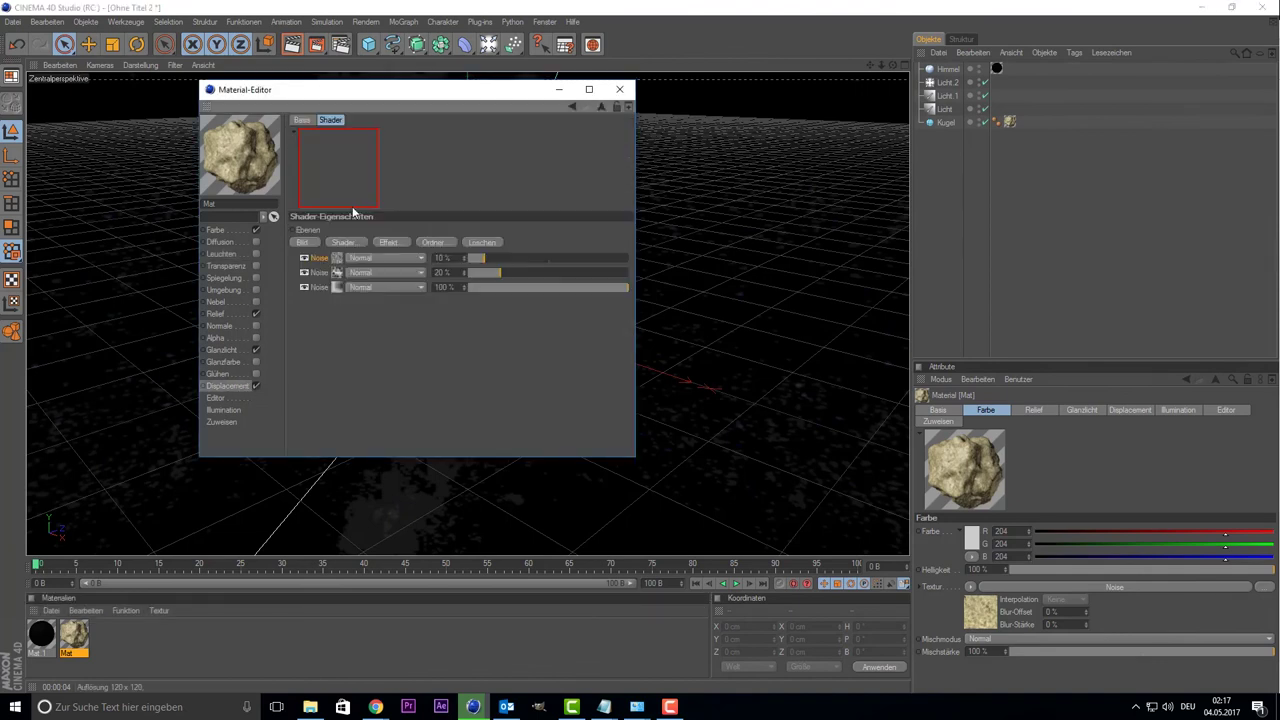
pyautogui.click(336, 274)
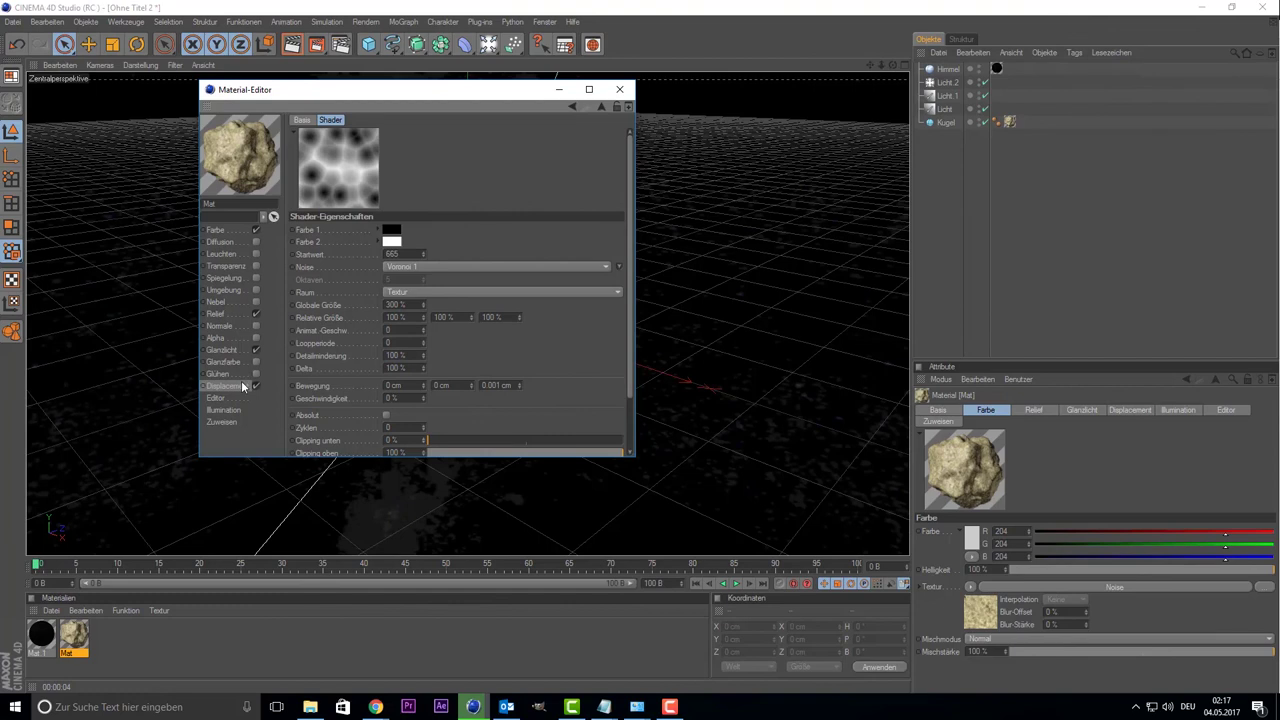
pyautogui.click(245, 386)
pyautogui.click(360, 210)
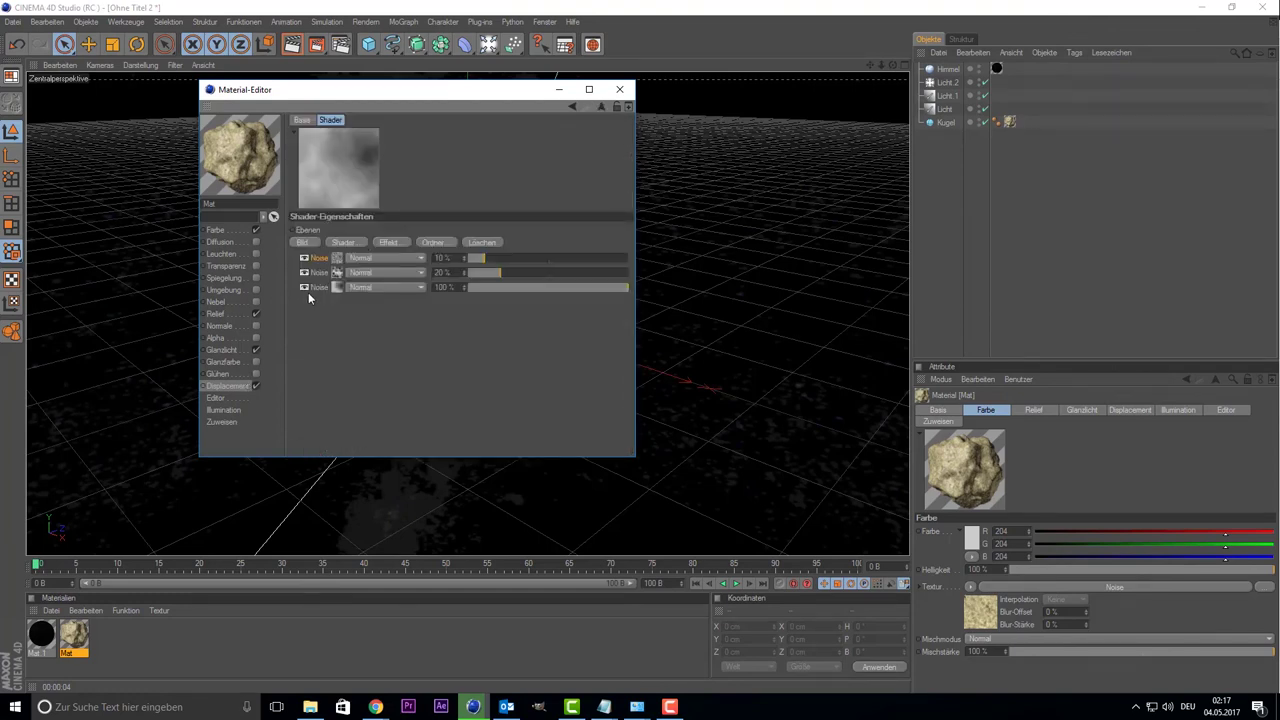
pyautogui.click(336, 288)
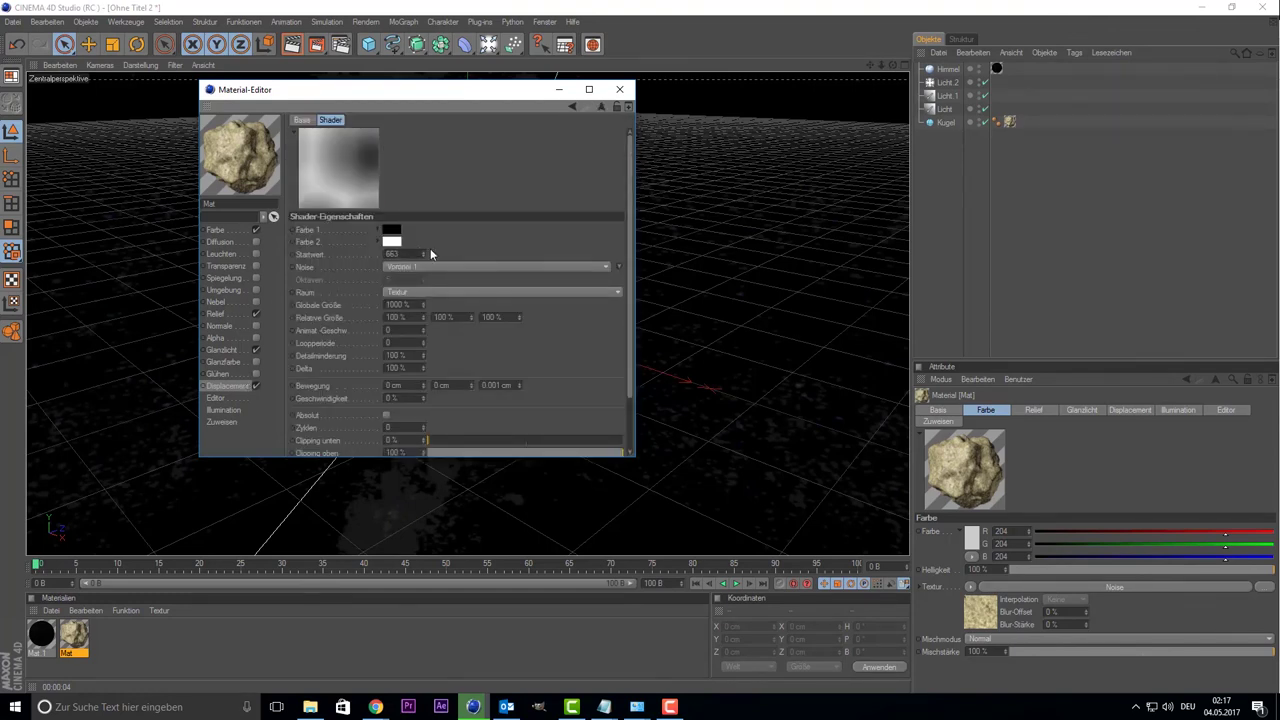
pyautogui.click(421, 251)
pyautogui.click(421, 251)
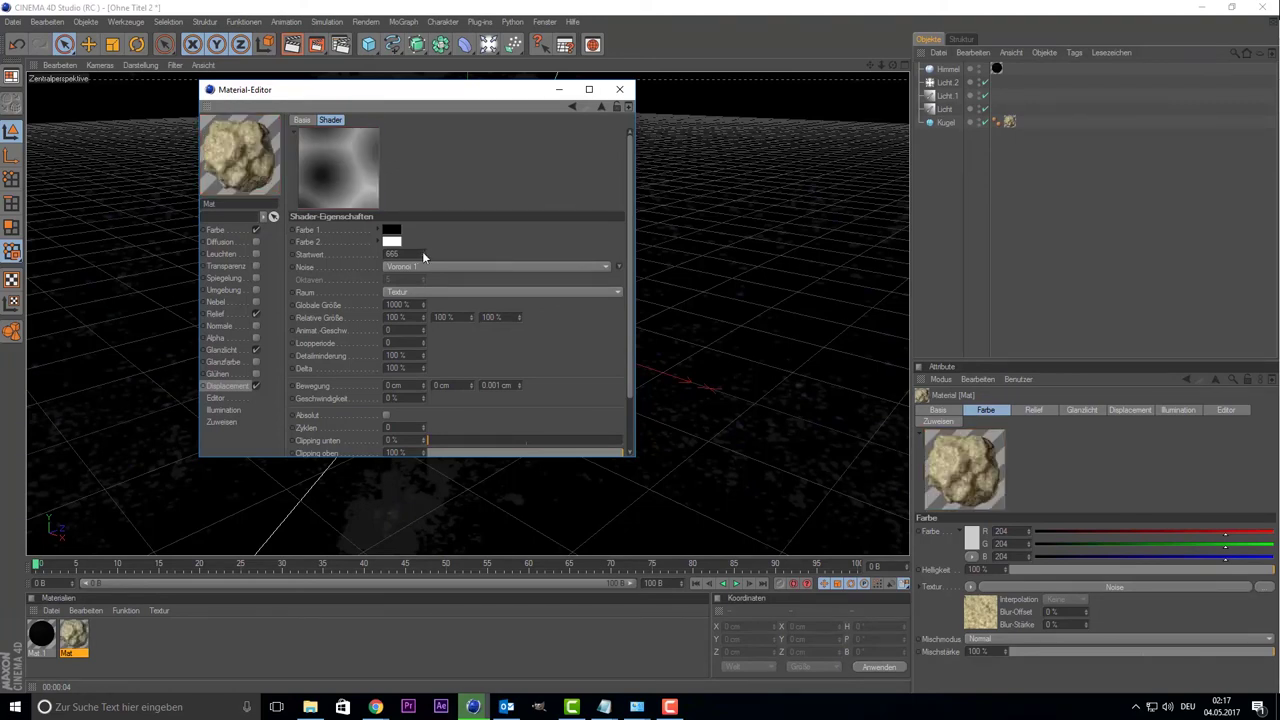
pyautogui.click(619, 89)
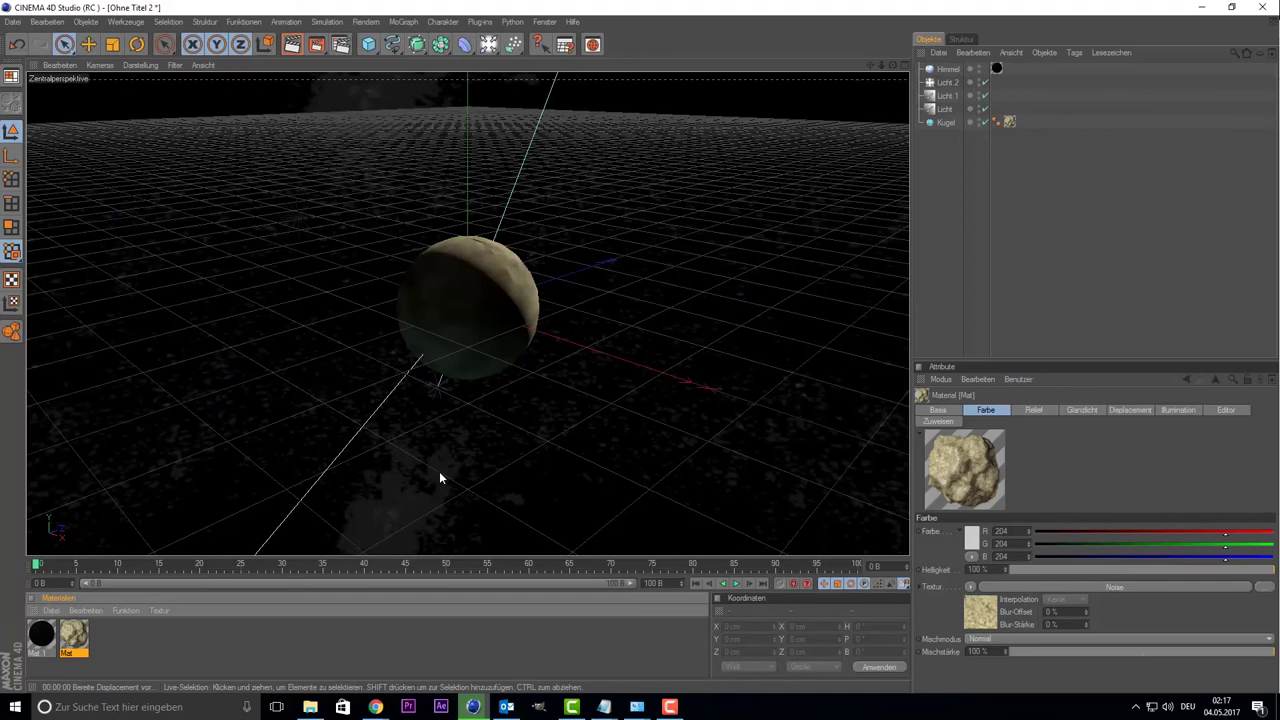